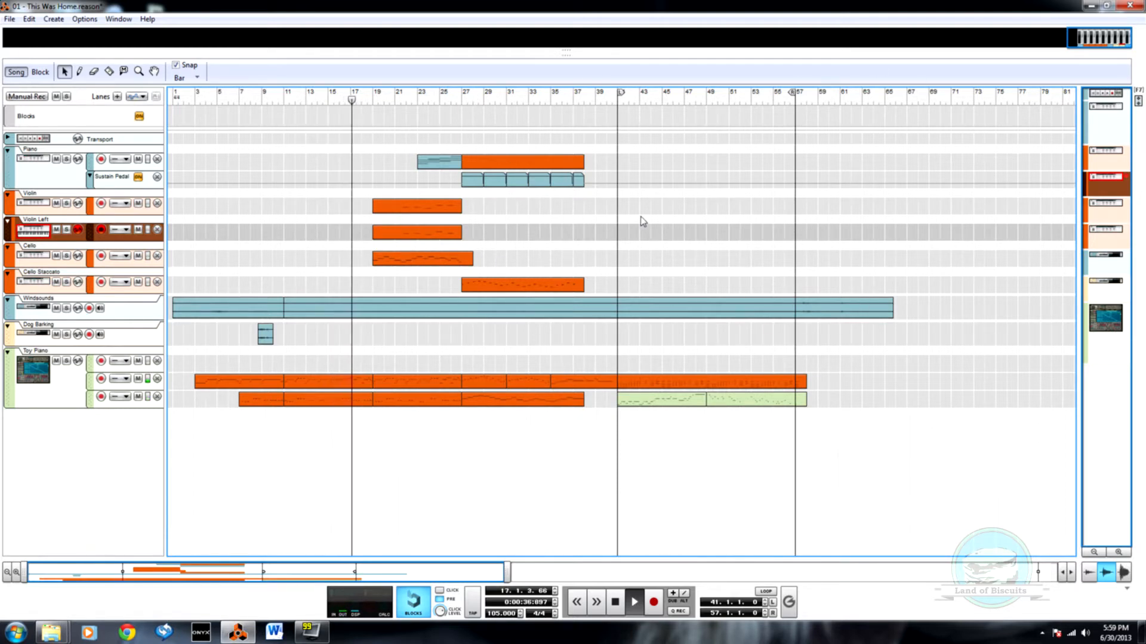
# Stop playback and set the left locator to bar 27 and the right locator to bar 37
pyautogui.press('space')
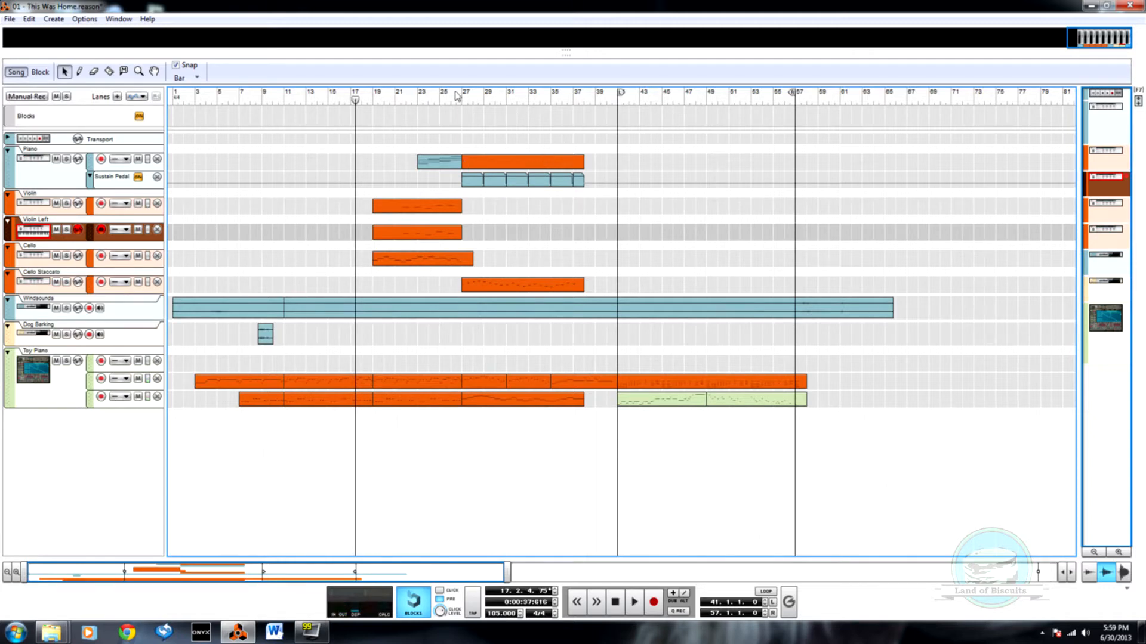
pyautogui.keyDown('ctrl'); pyautogui.click(466, 104); pyautogui.keyUp('ctrl')
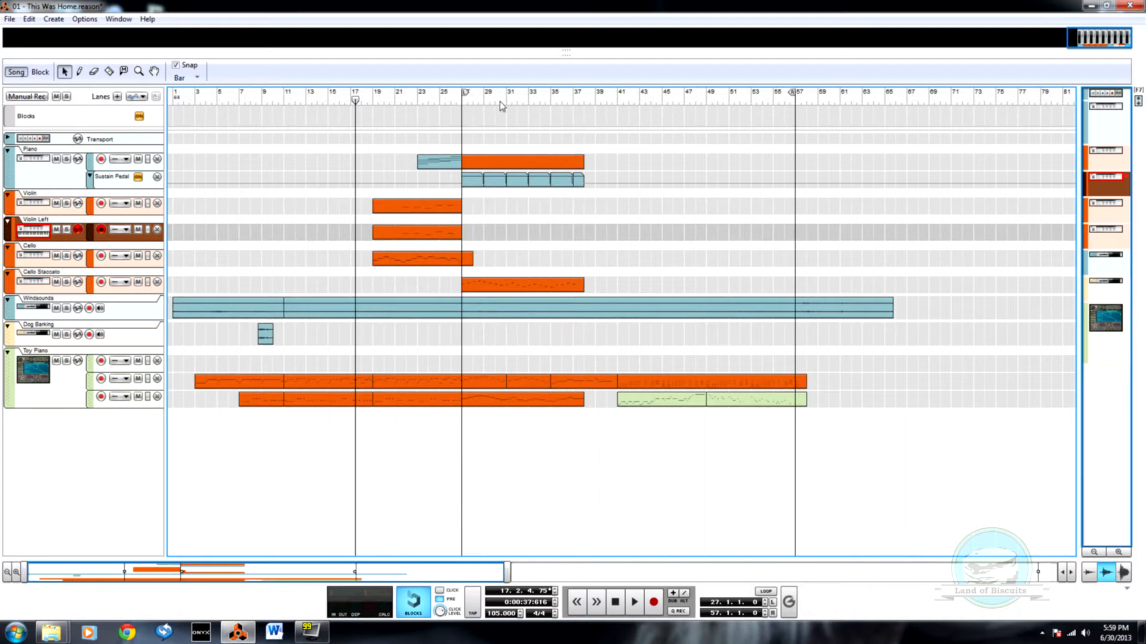
pyautogui.keyDown('alt'); pyautogui.click(575, 98); pyautogui.keyUp('alt')
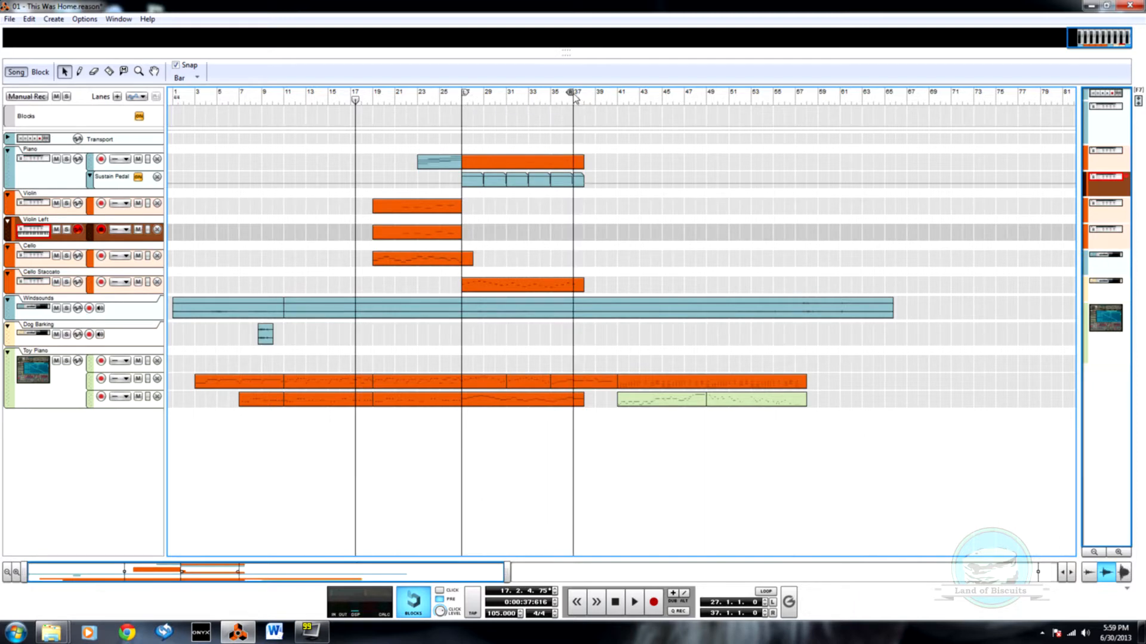
pyautogui.scroll(2, 650, 179)
pyautogui.scroll(3, 680, 194)
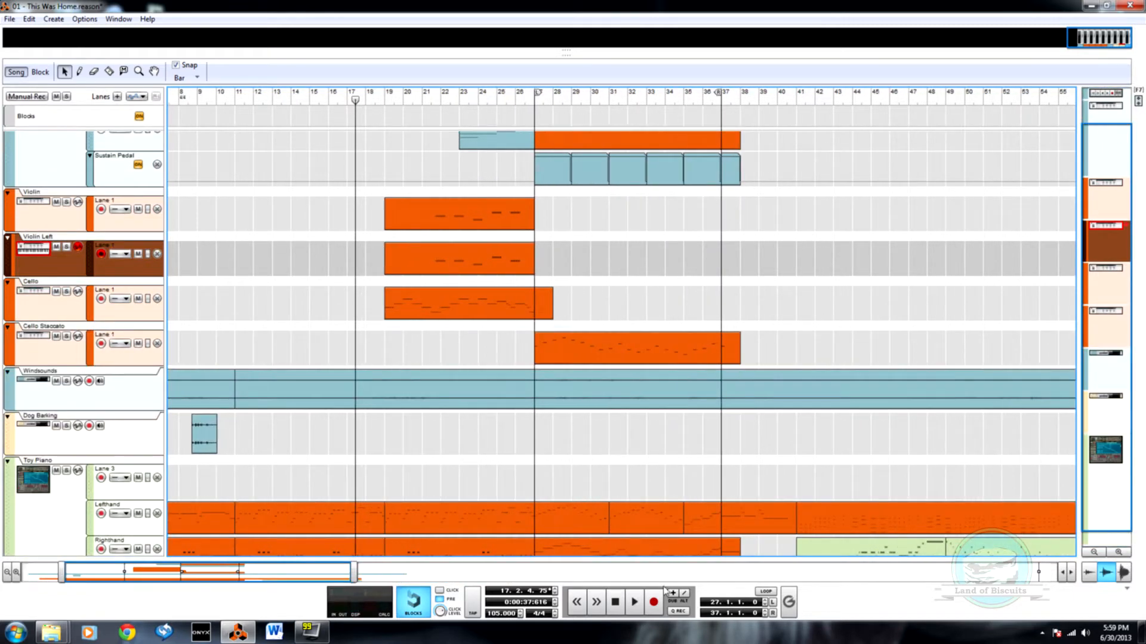
pyautogui.moveTo(265, 570); pyautogui.dragTo(336, 570)
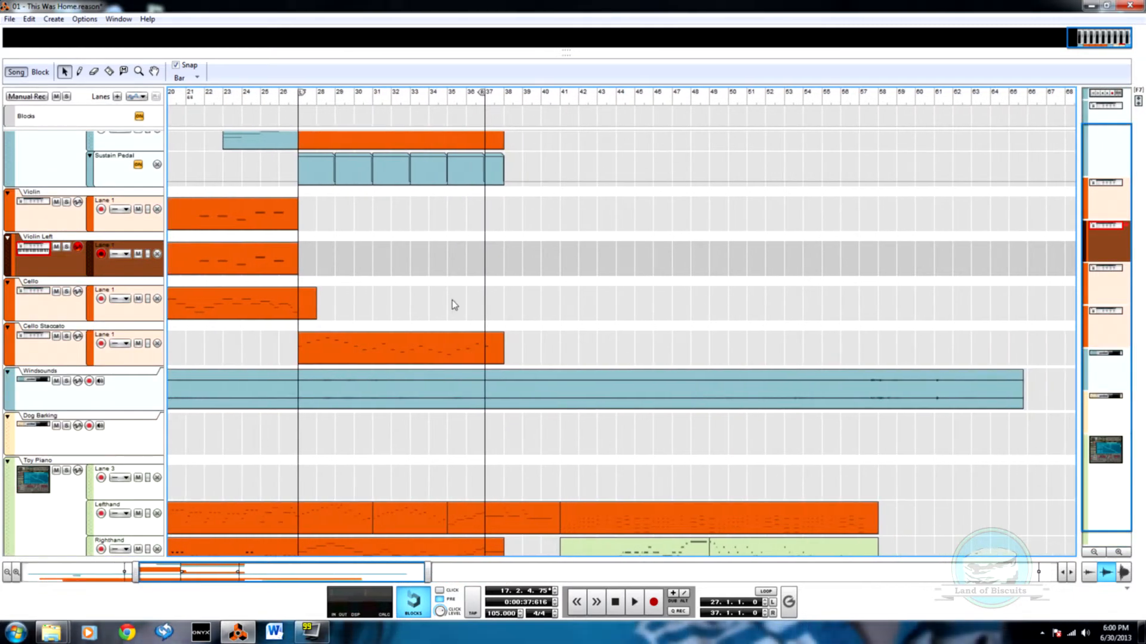
pyautogui.scroll(-1, 573, 472)
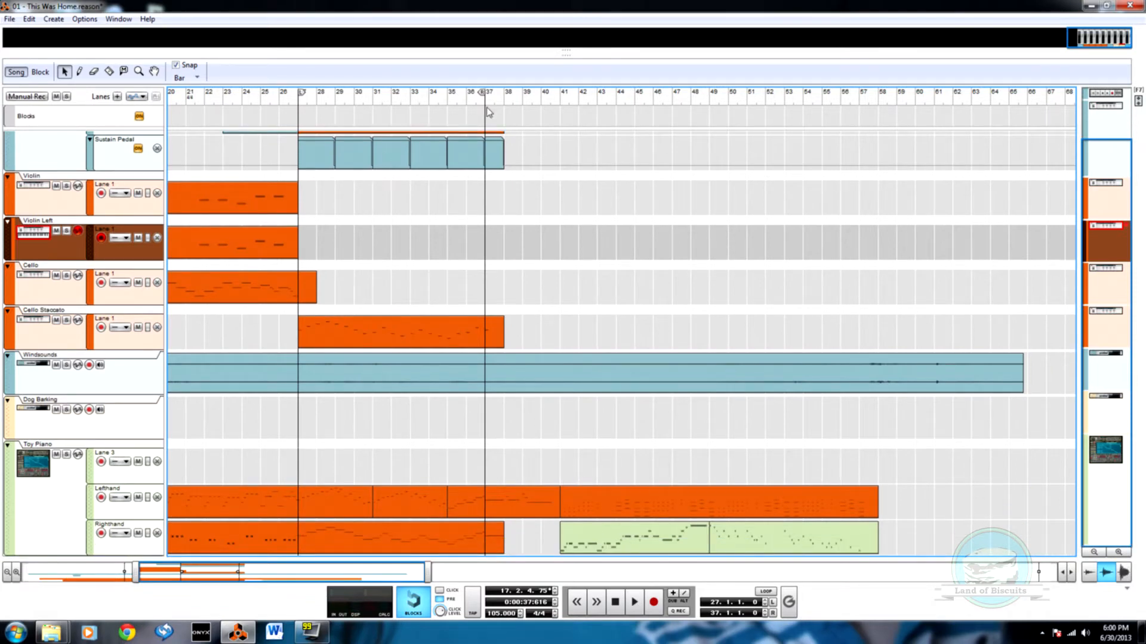
# Play short passages starting at bars 35, 42 and 38 to check where the sections change
pyautogui.click(449, 98)
pyautogui.press('space')
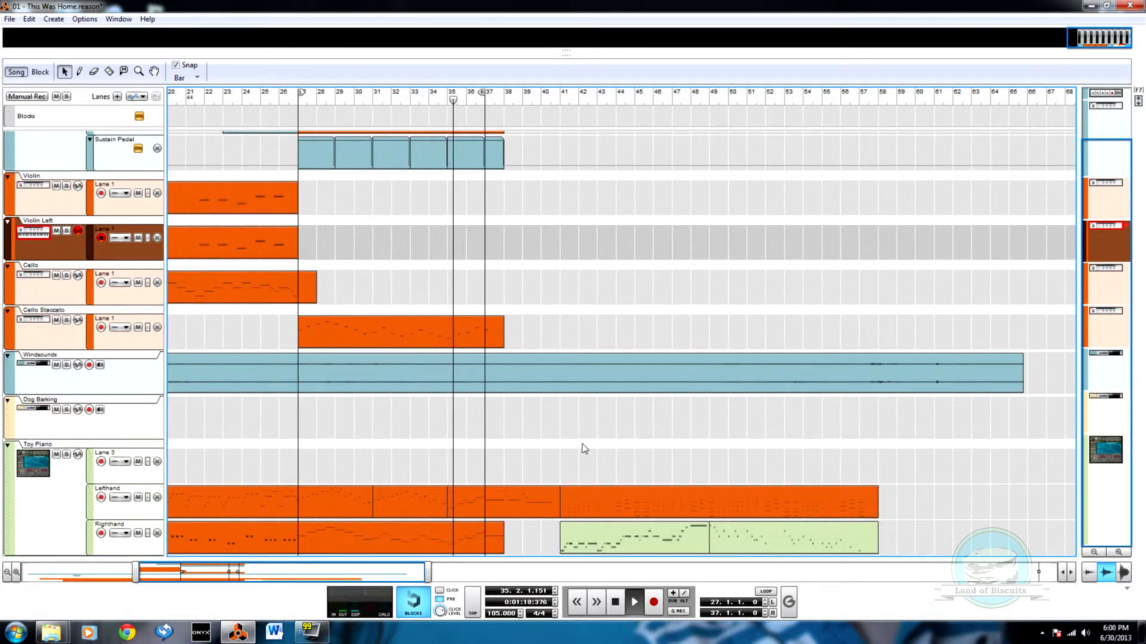
pyautogui.press('space')
pyautogui.click(578, 98)
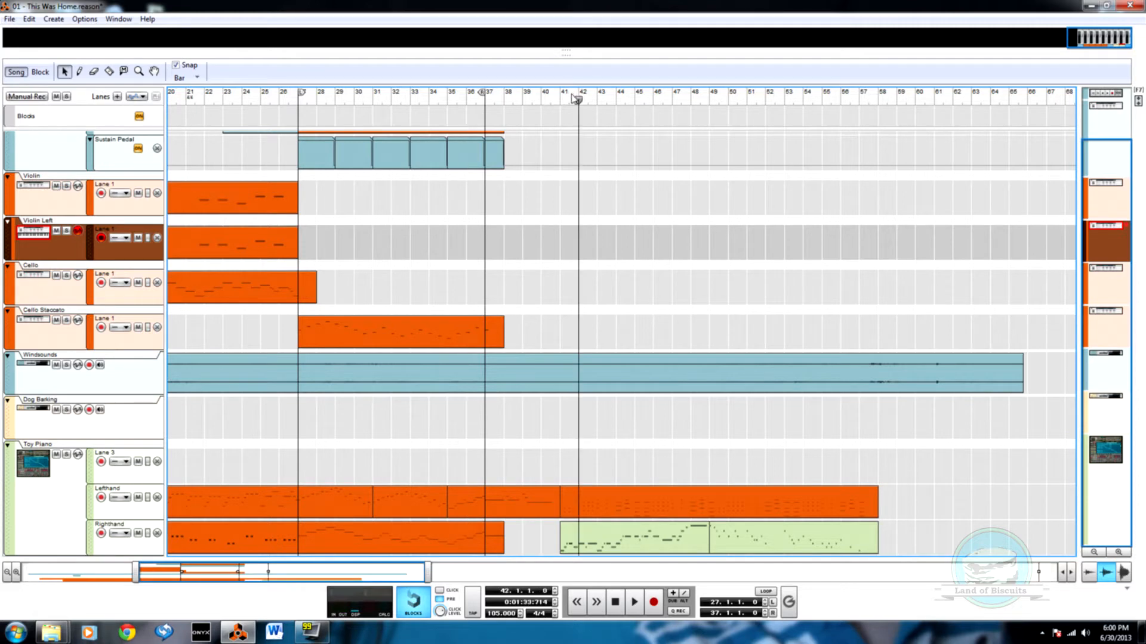
pyautogui.press('space')
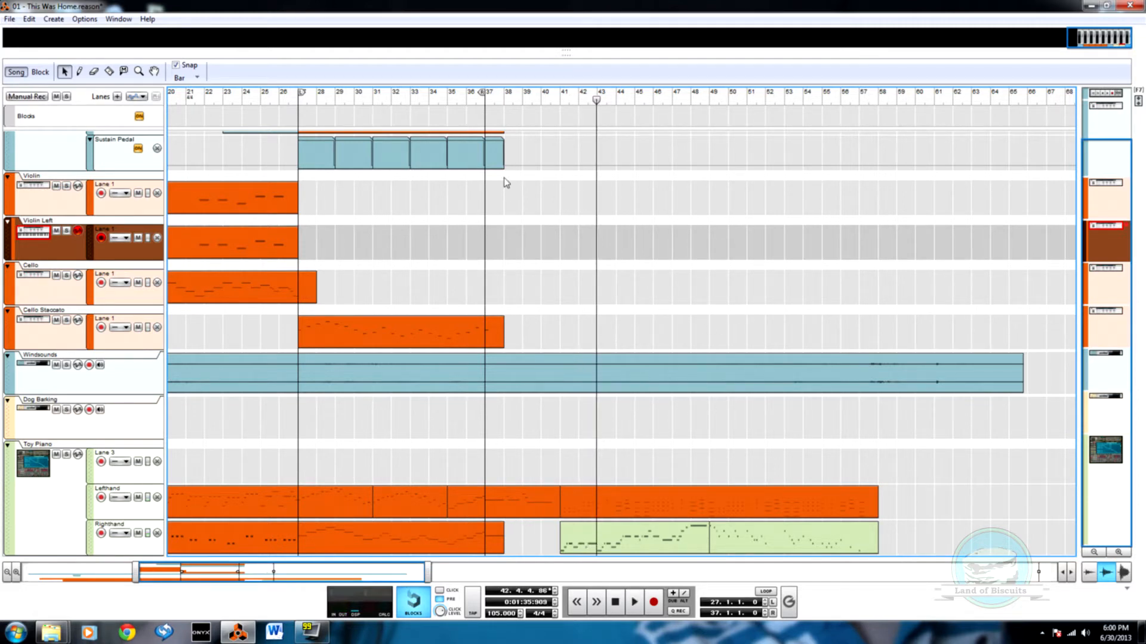
pyautogui.click(510, 100)
pyautogui.press('space')
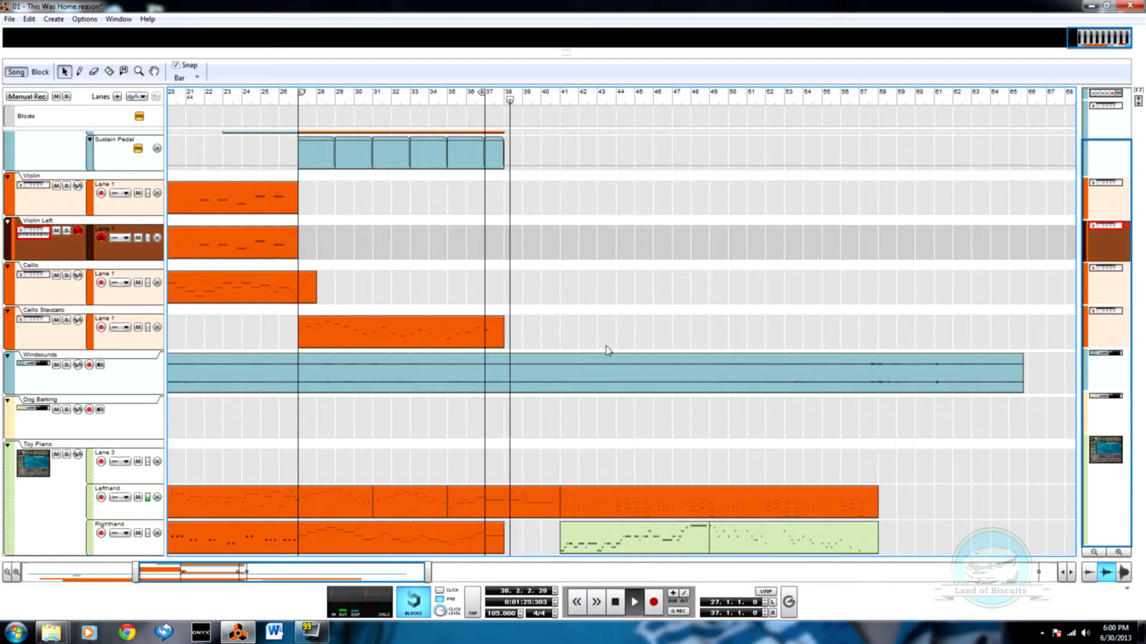
pyautogui.press('space')
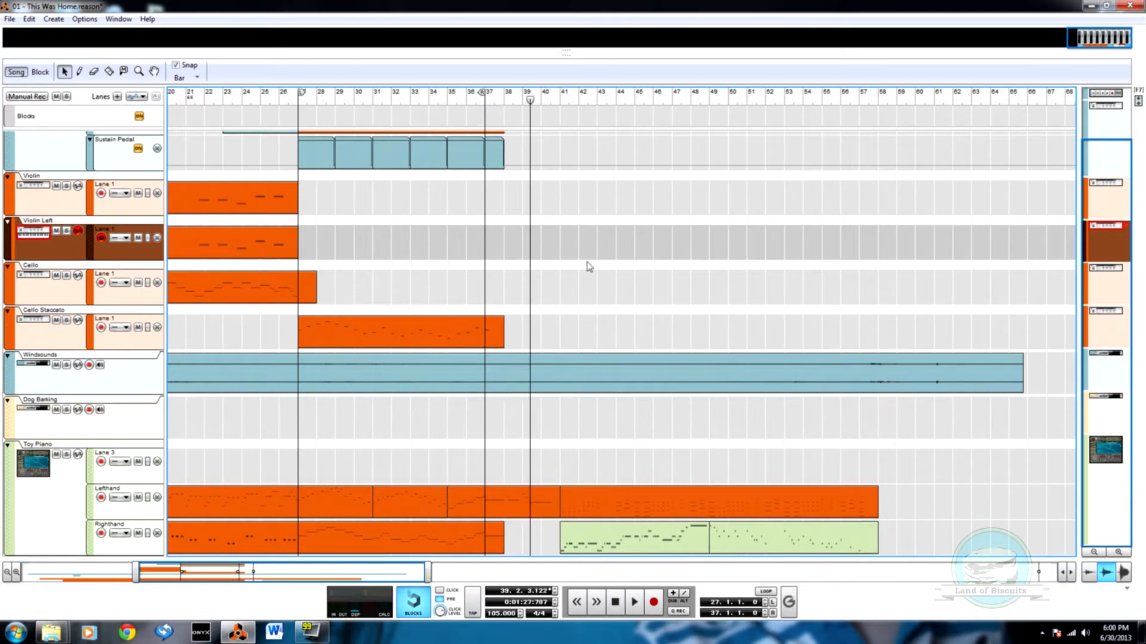
# Move the playhead to bar 41 and set the locators to bars 41 and 57
pyautogui.scroll(2, 566, 311)
pyautogui.scroll(-2, 569, 317)
pyautogui.moveTo(533, 100); pyautogui.dragTo(560, 103)
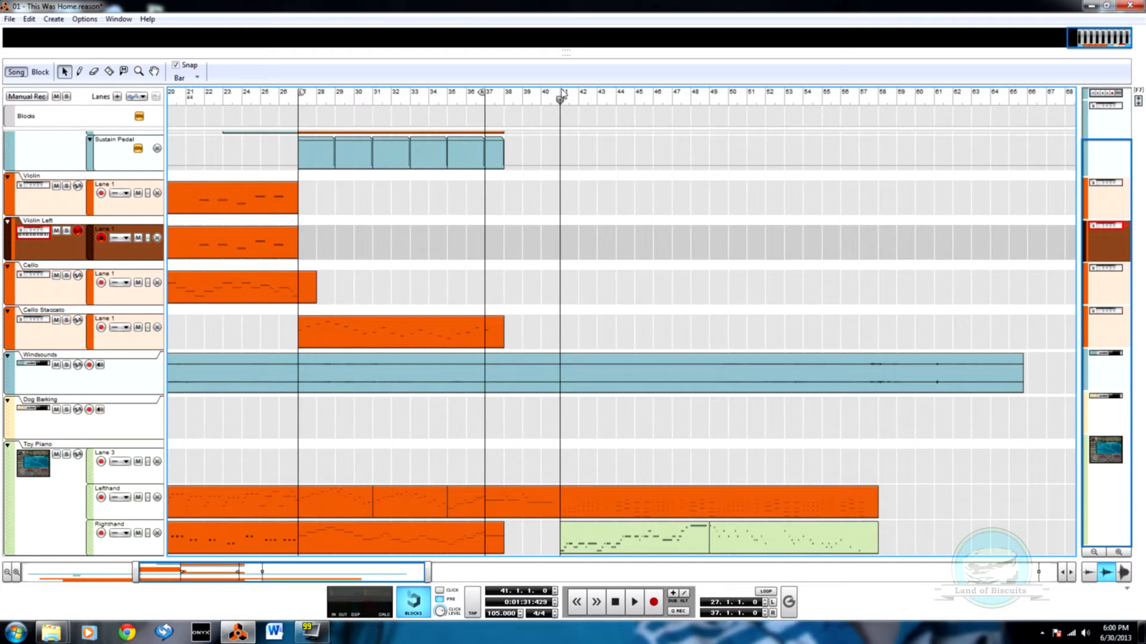
pyautogui.keyDown('ctrl'); pyautogui.click(562, 93); pyautogui.keyUp('ctrl')
pyautogui.keyDown('alt'); pyautogui.click(859, 100); pyautogui.keyUp('alt')
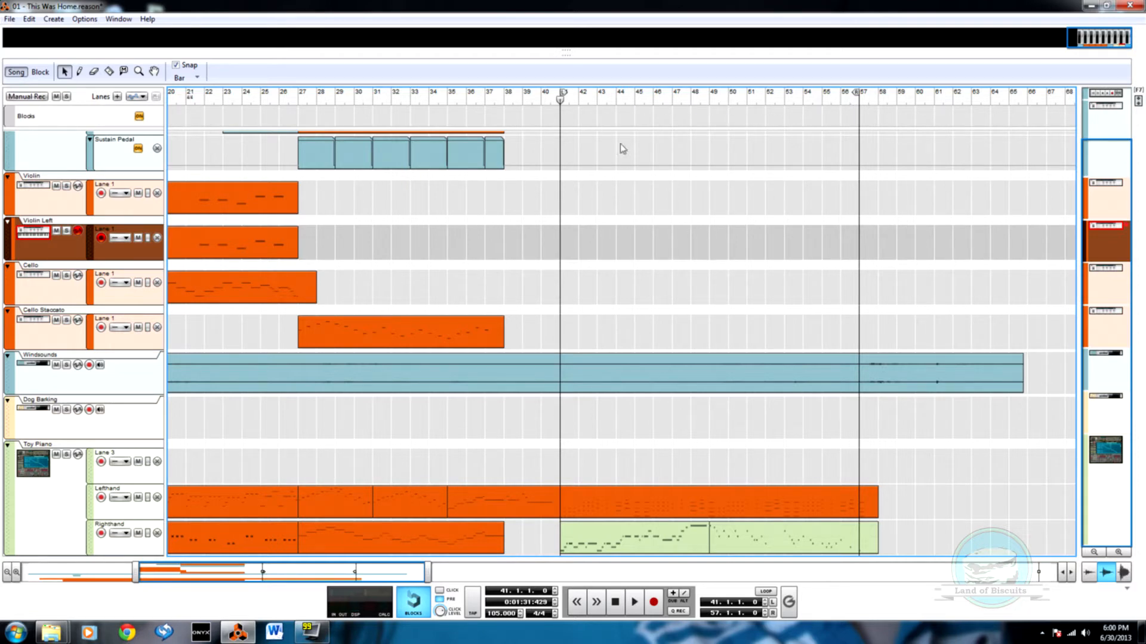
# Set the locators to bars 27 and 43 and insert empty bars between them across all tracks
pyautogui.keyDown('ctrl'); pyautogui.click(301, 98); pyautogui.keyUp('ctrl')
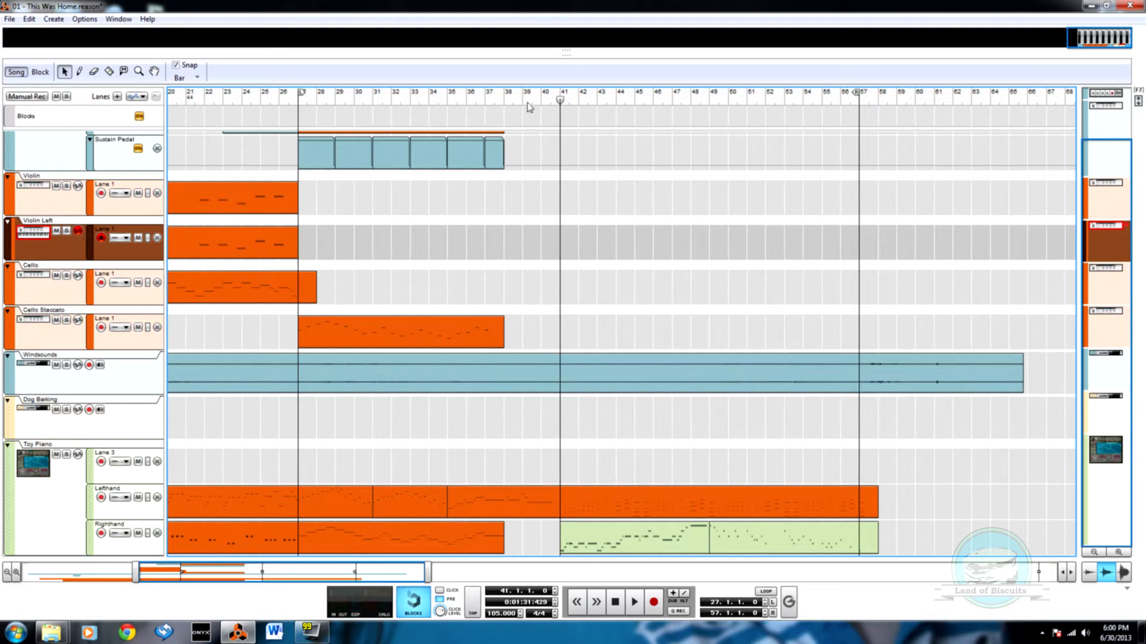
pyautogui.keyDown('alt'); pyautogui.click(597, 98); pyautogui.keyUp('alt')
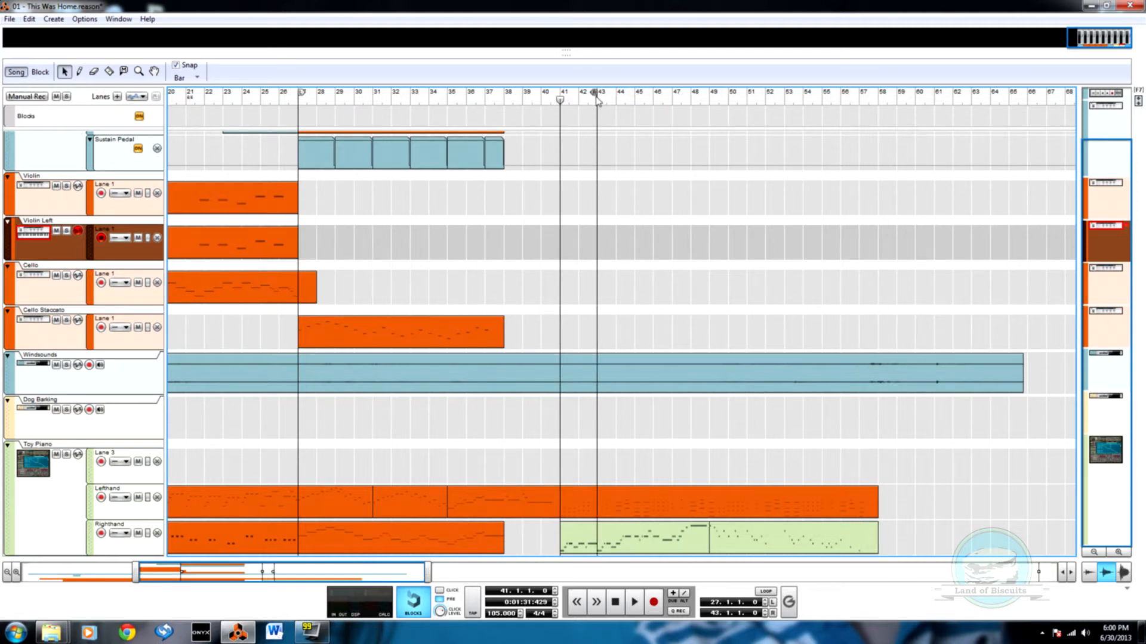
pyautogui.rightClick(339, 99)
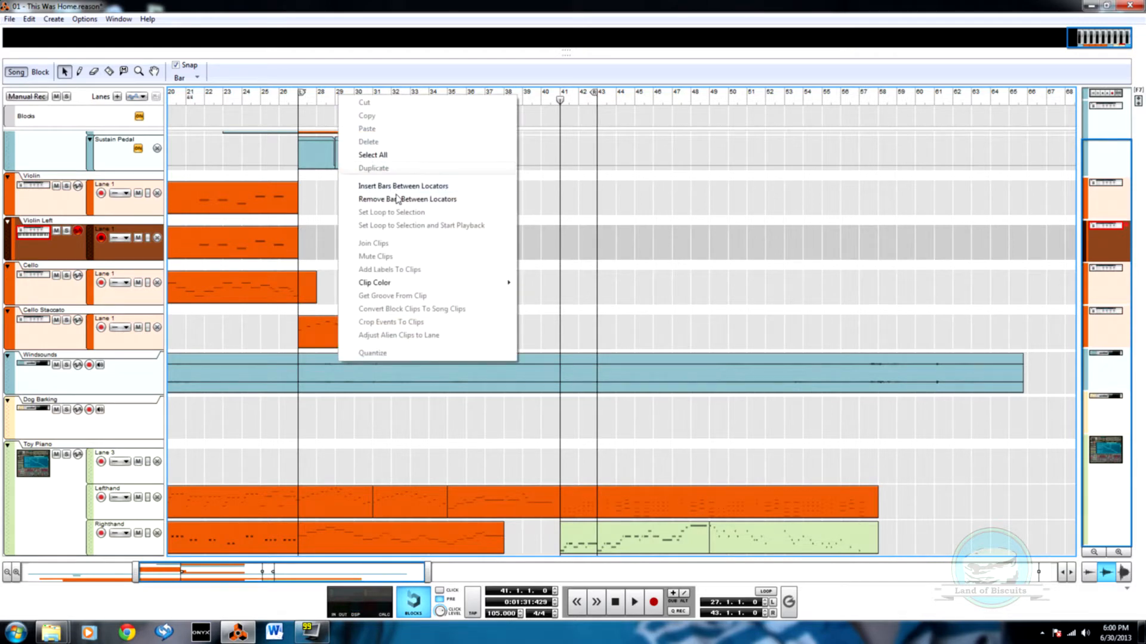
pyautogui.click(415, 190)
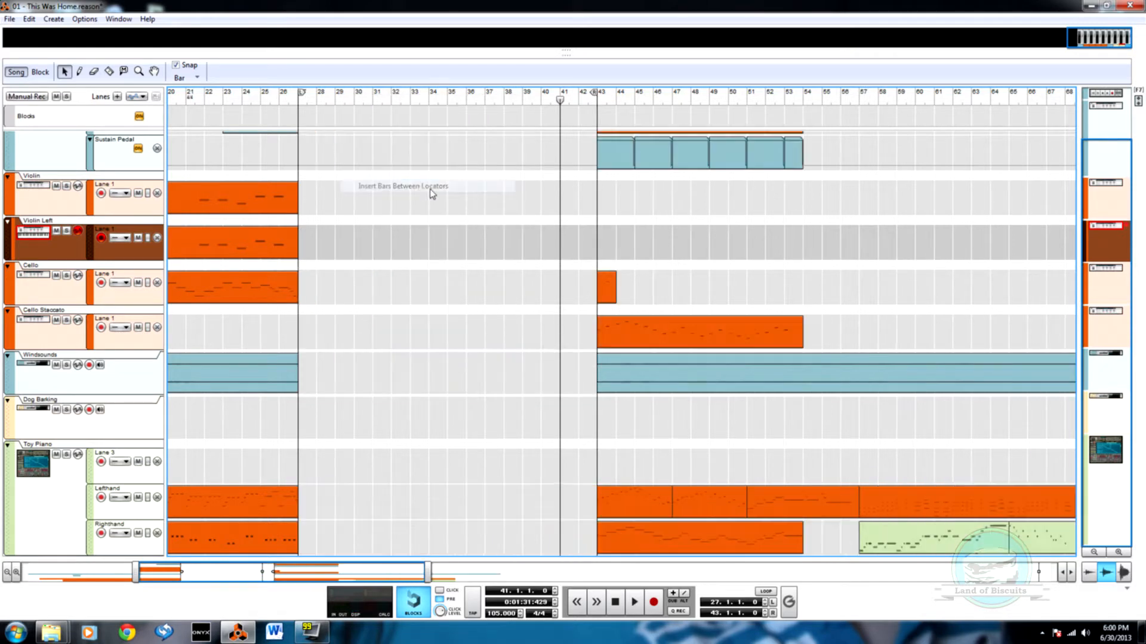
# Copy the final Toy Piano Lefthand and Righthand clips to bar 27, leaving only the copied Lefthand clip selected
pyautogui.scroll(-4, 528, 231)
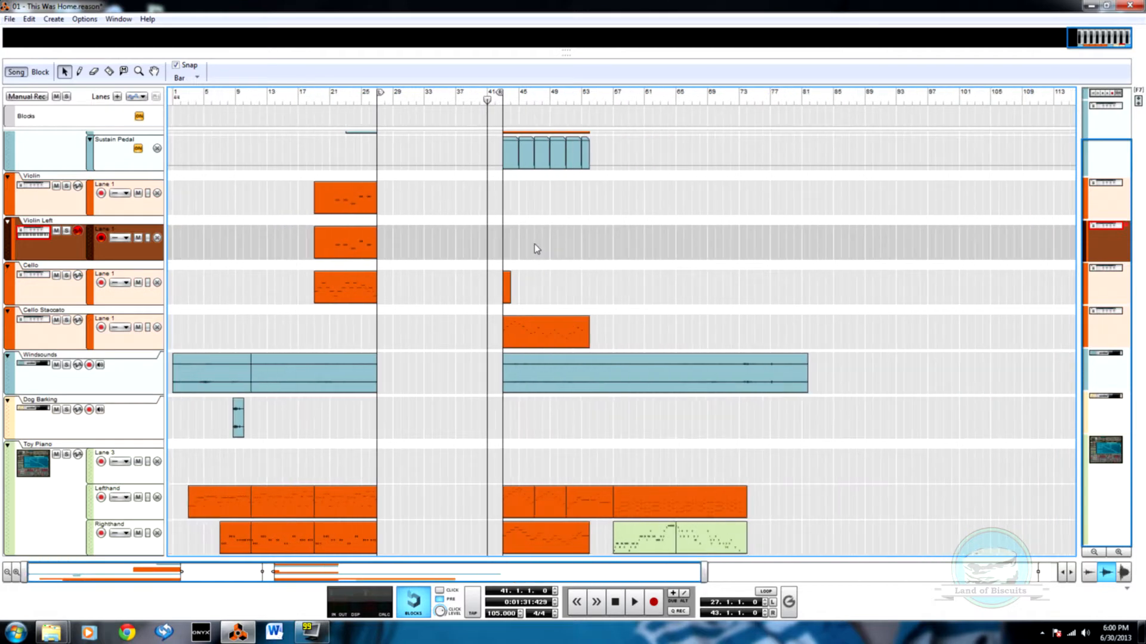
pyautogui.moveTo(841, 449); pyautogui.dragTo(428, 500)
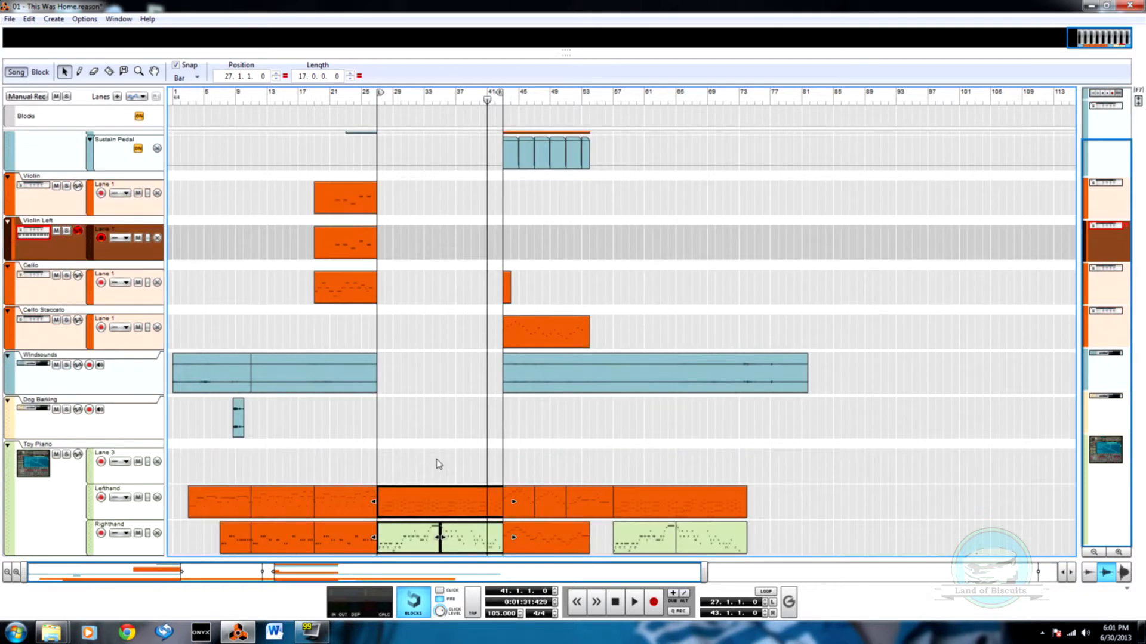
pyautogui.click(443, 505)
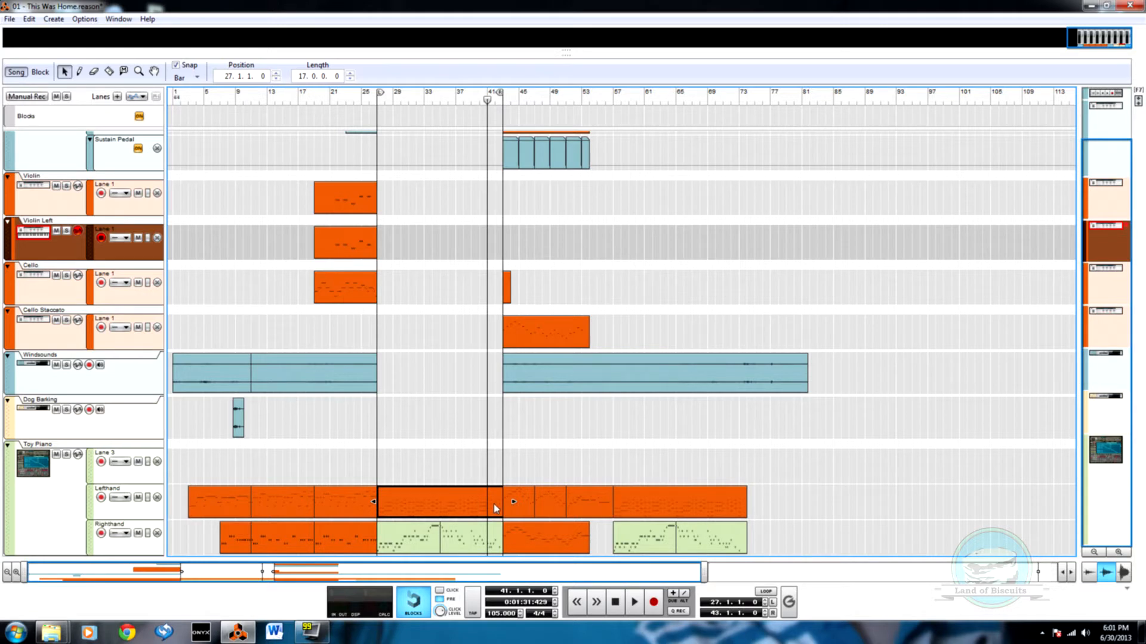
# Review the arrangement around the inserted bars and play the Piano and string passage from bar 23
pyautogui.scroll(1, 327, 291)
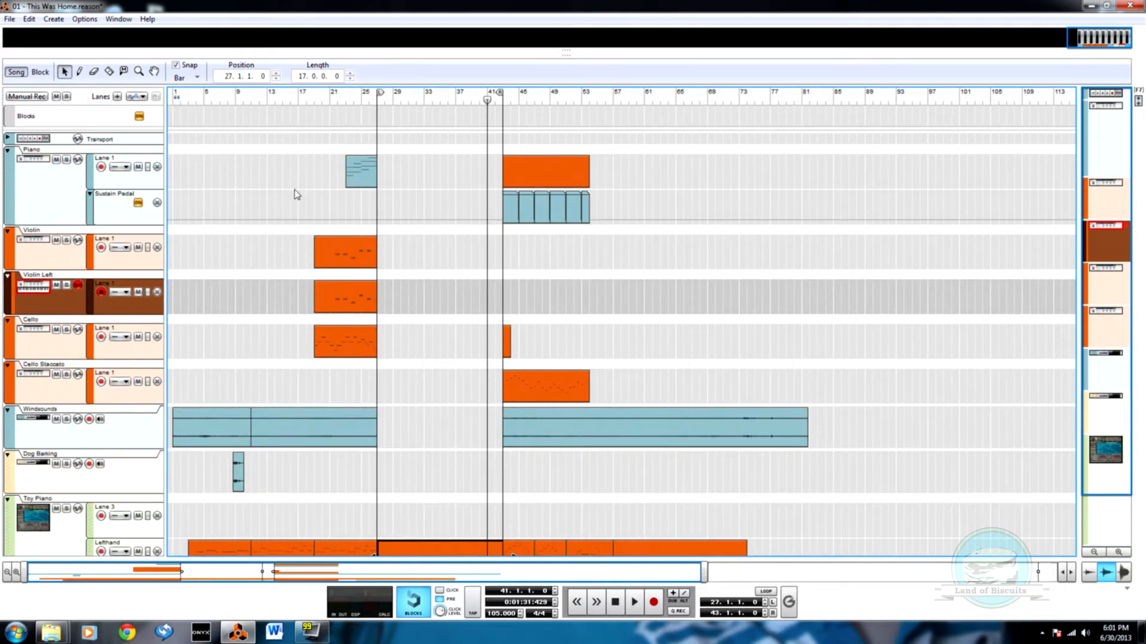
pyautogui.scroll(-1, 148, 412)
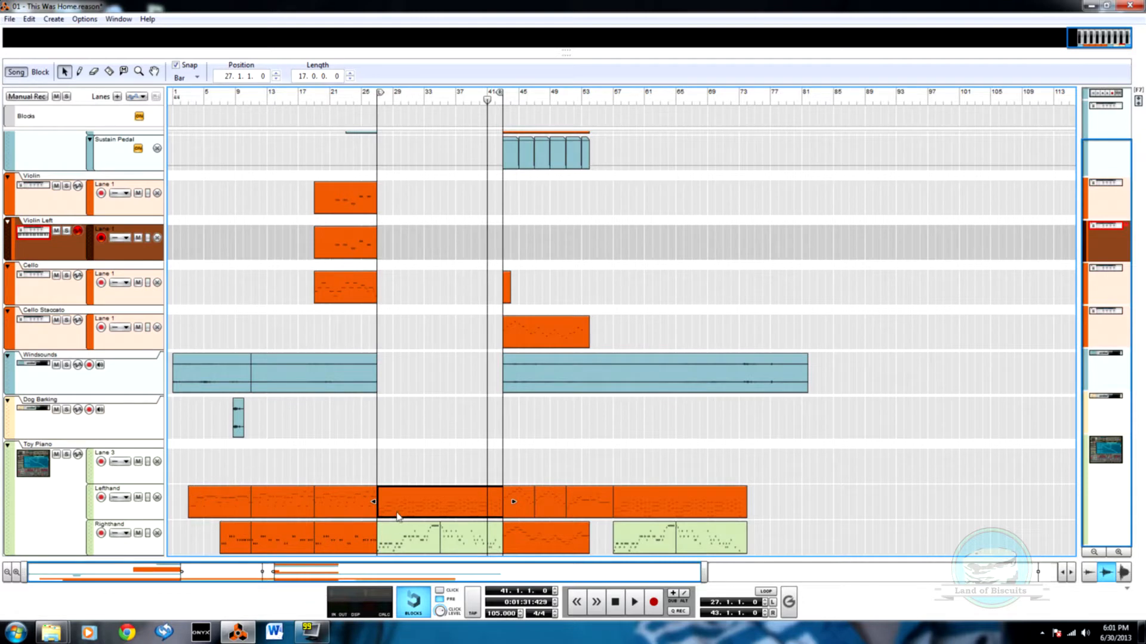
pyautogui.scroll(1, 291, 374)
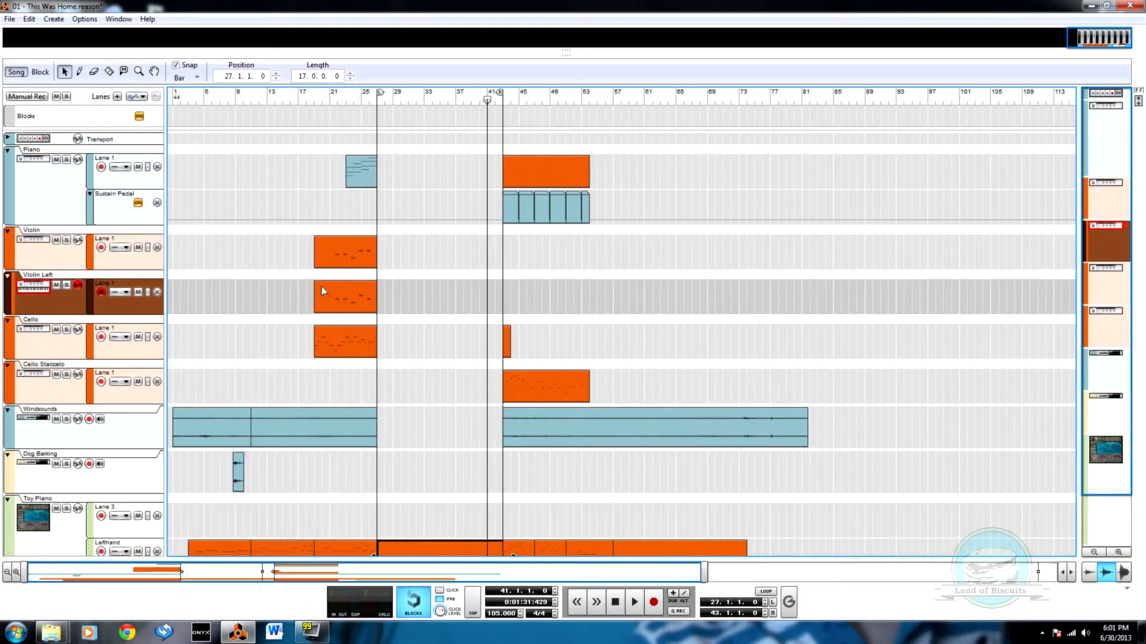
pyautogui.click(345, 100)
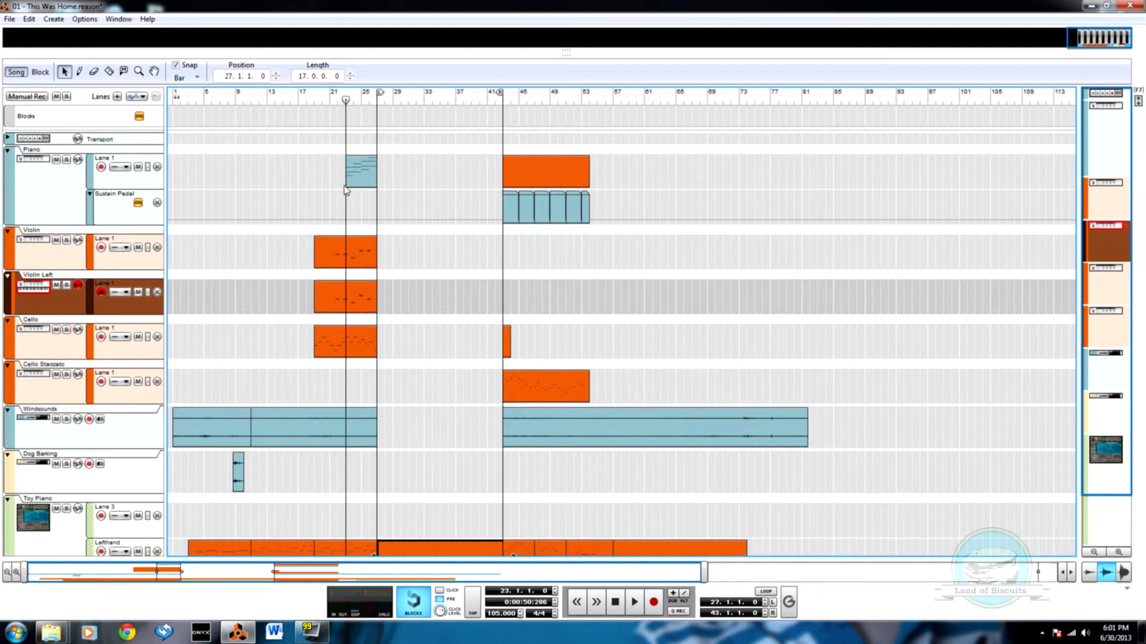
pyautogui.press('space')
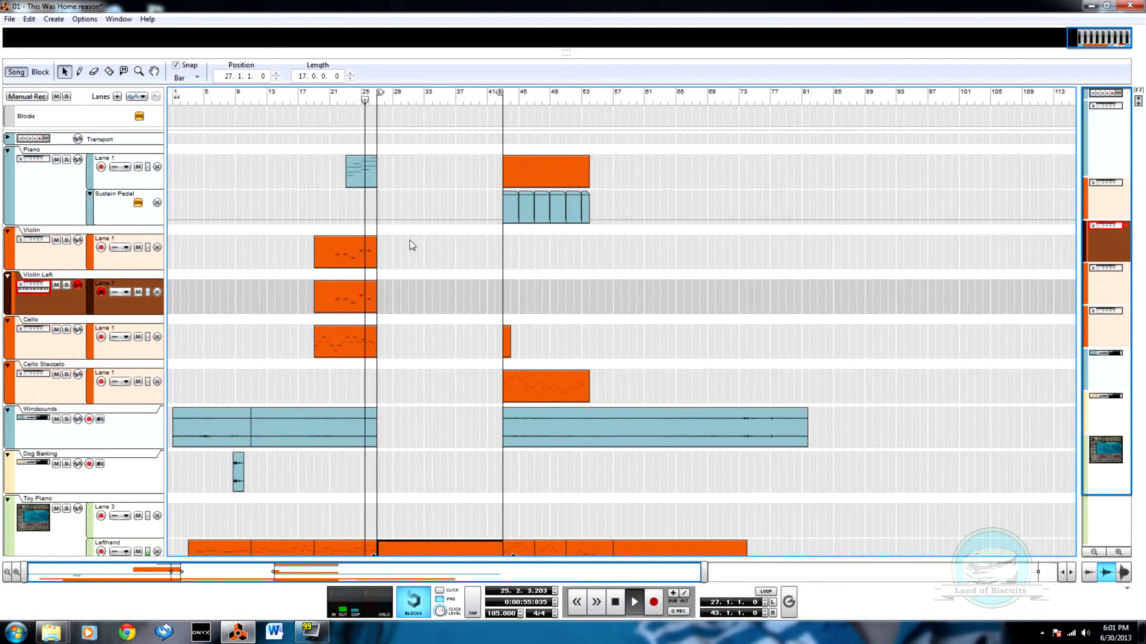
pyautogui.press('space')
pyautogui.scroll(-2, 401, 347)
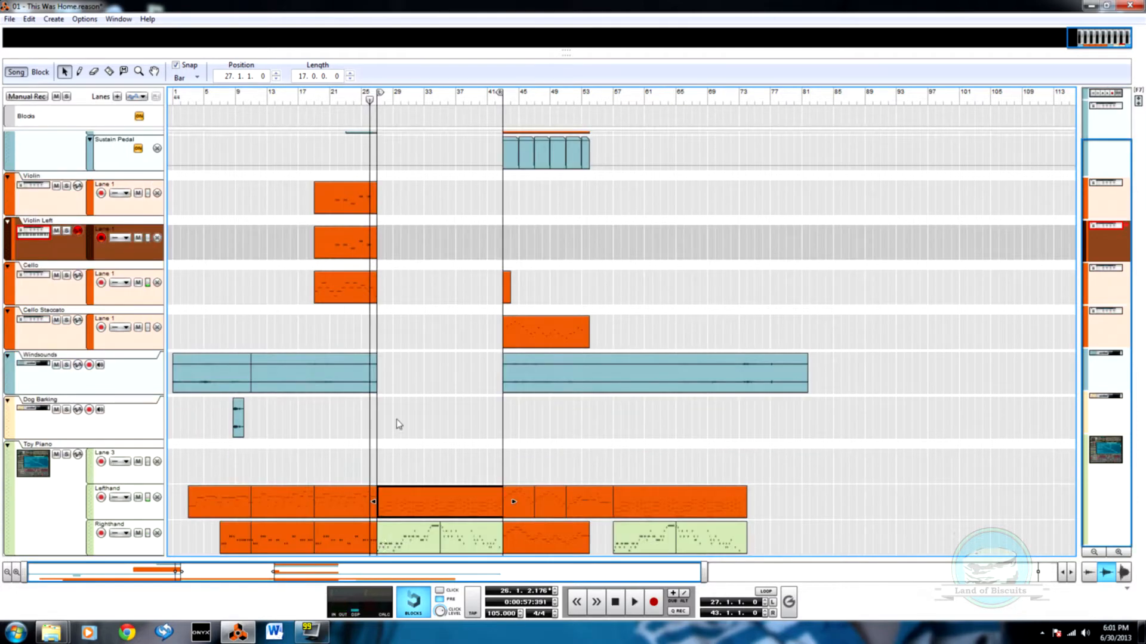
# Copy the Lefthand clip at bar 27 onto the Piano track and open the copy for note editing, framing bars 27 to 43
pyautogui.moveTo(440, 492); pyautogui.dragTo(443, 158)
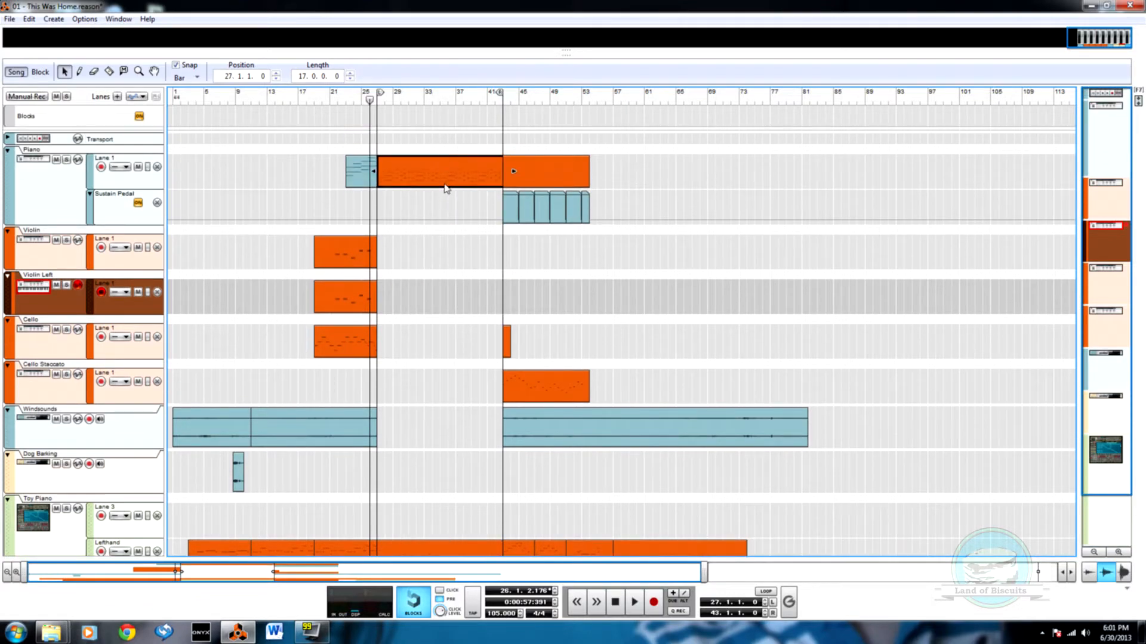
pyautogui.doubleClick(445, 179)
pyautogui.scroll(3, 578, 390)
pyautogui.scroll(-6, 577, 279)
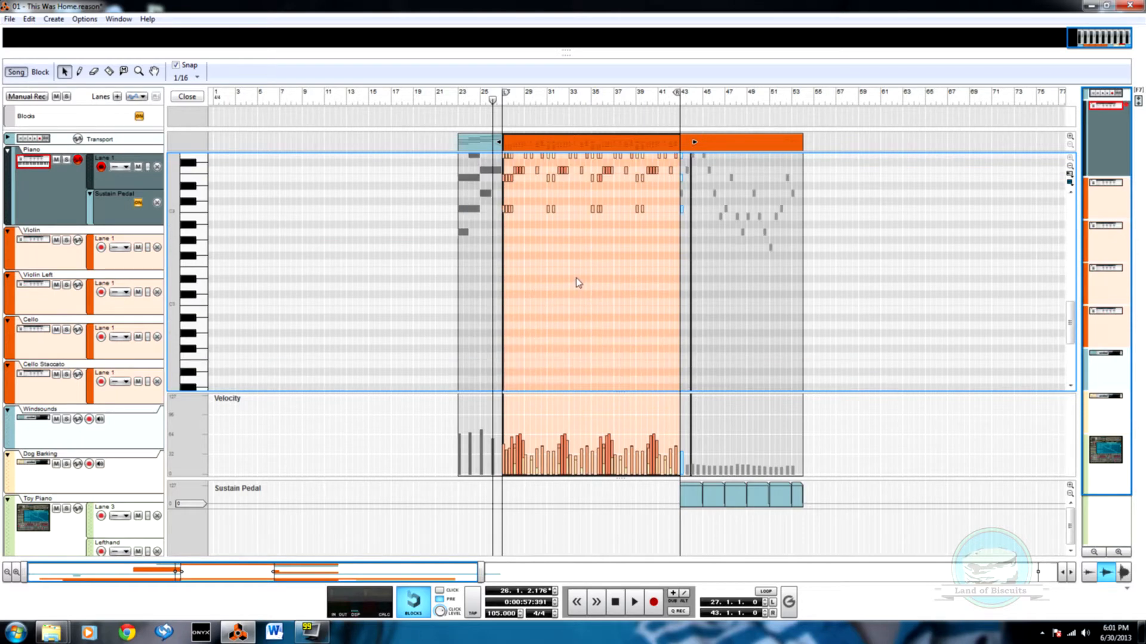
pyautogui.scroll(4, 578, 278)
pyautogui.scroll(1, 576, 292)
pyautogui.scroll(5, 577, 304)
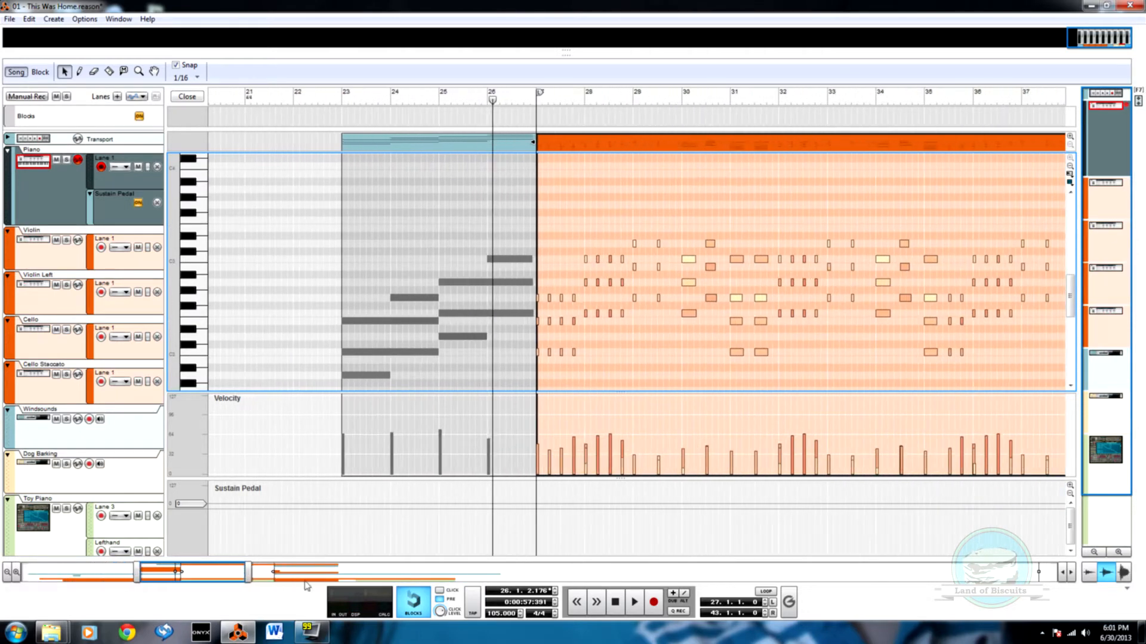
pyautogui.moveTo(212, 568); pyautogui.dragTo(253, 567)
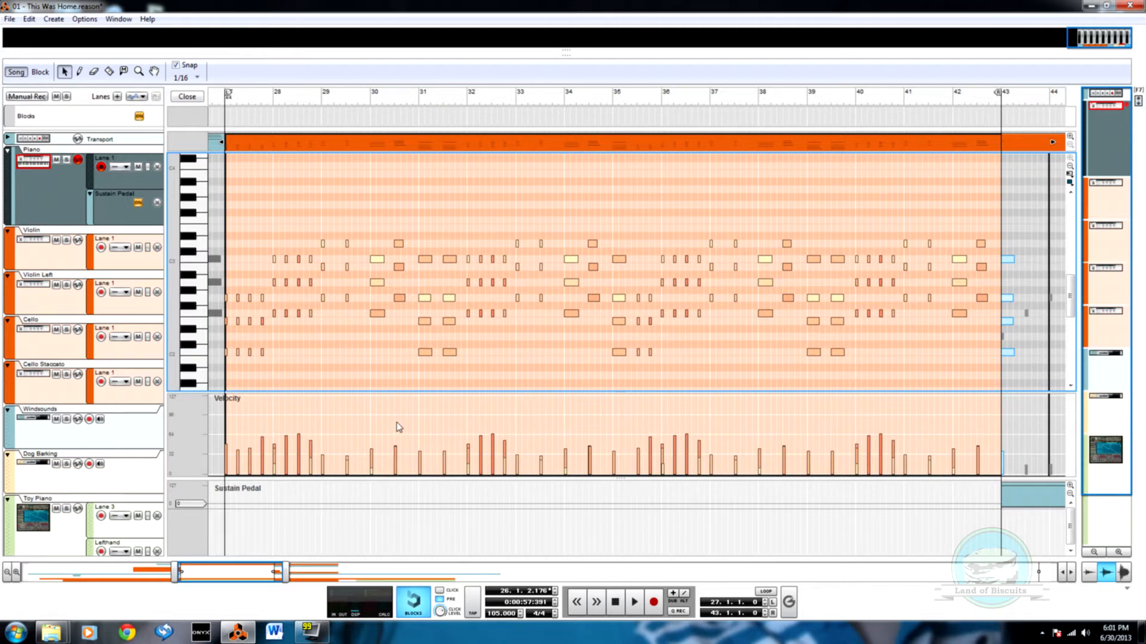
# Play the opening bars of the copied Piano clip from bar 27
pyautogui.moveTo(229, 104); pyautogui.dragTo(227, 107)
pyautogui.press('space')
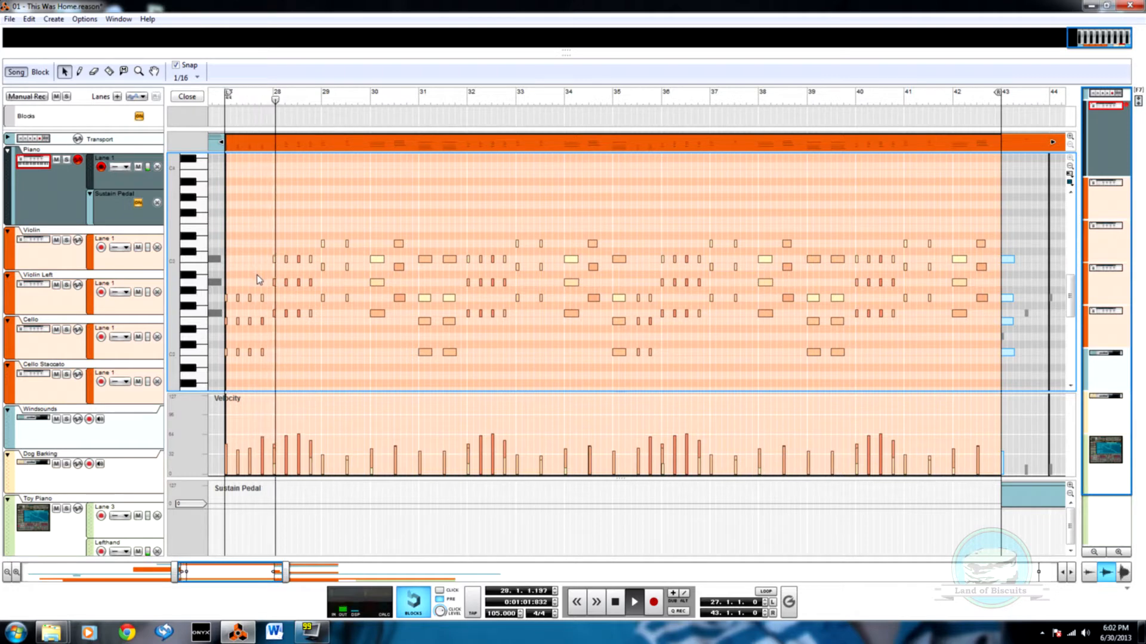
pyautogui.press('space')
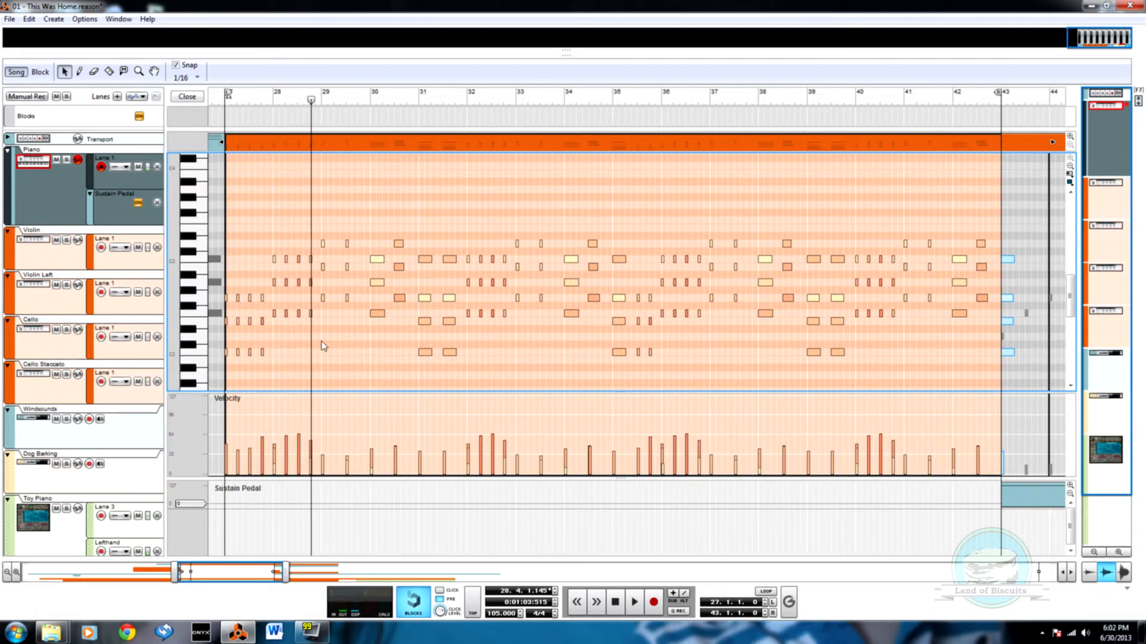
# Delete the repeated chords in bars 27, 28 and 29 of the Piano clip, keeping only each bar's first chord
pyautogui.moveTo(237, 271); pyautogui.dragTo(265, 362)
pyautogui.press('Delete')
pyautogui.moveTo(280, 240); pyautogui.dragTo(314, 339)
pyautogui.press('Delete')
pyautogui.moveTo(335, 233); pyautogui.dragTo(361, 340)
pyautogui.press('Delete')
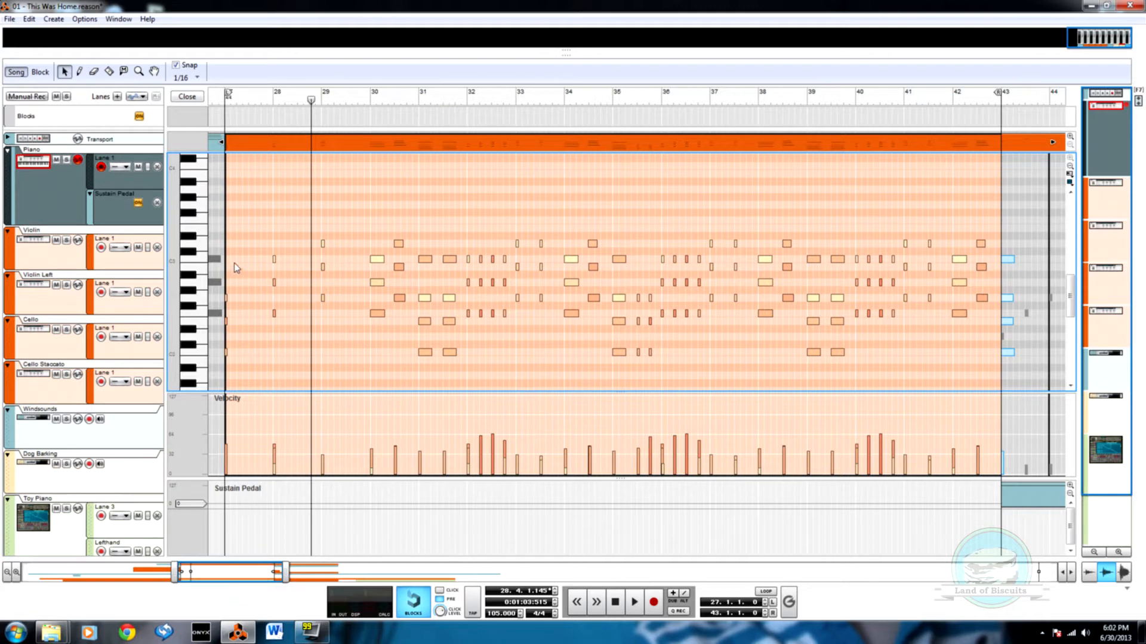
# Set the notes of the remaining chords in bars 27, 28 and 29 to a fixed length of 1.0.0.4
pyautogui.moveTo(216, 235); pyautogui.dragTo(342, 388)
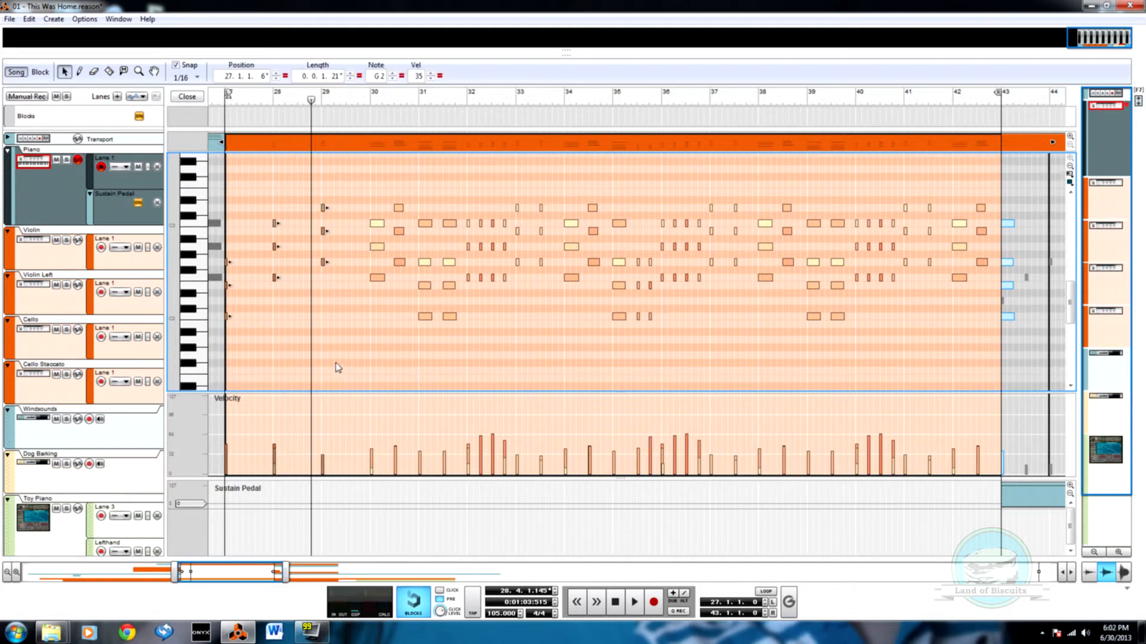
pyautogui.press('F8')
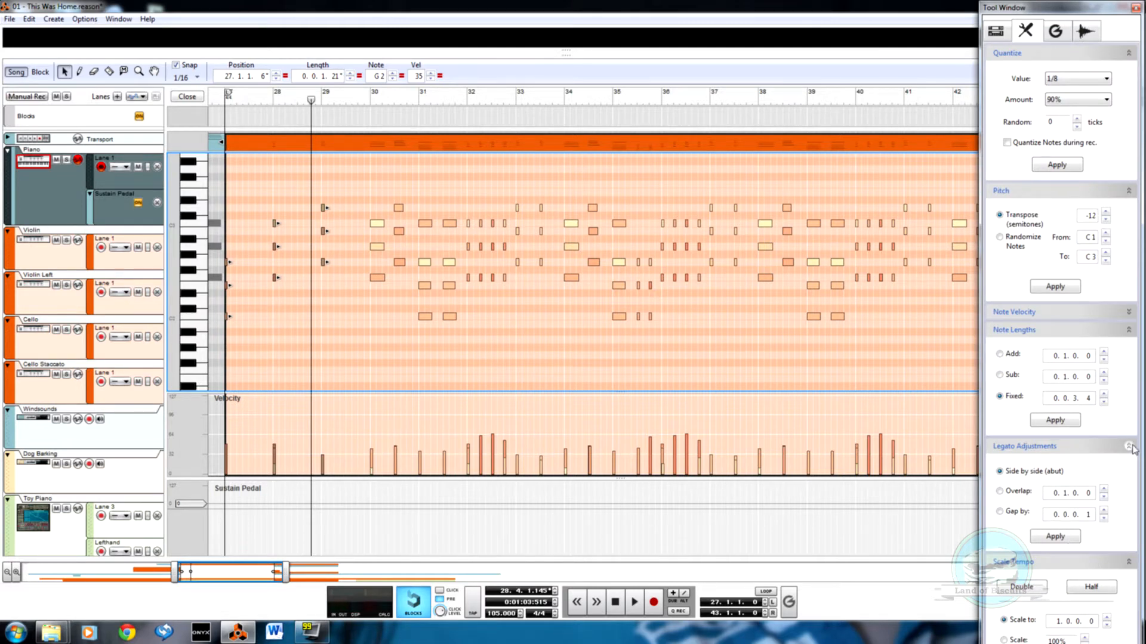
pyautogui.click(1066, 398)
pyautogui.click(1076, 399)
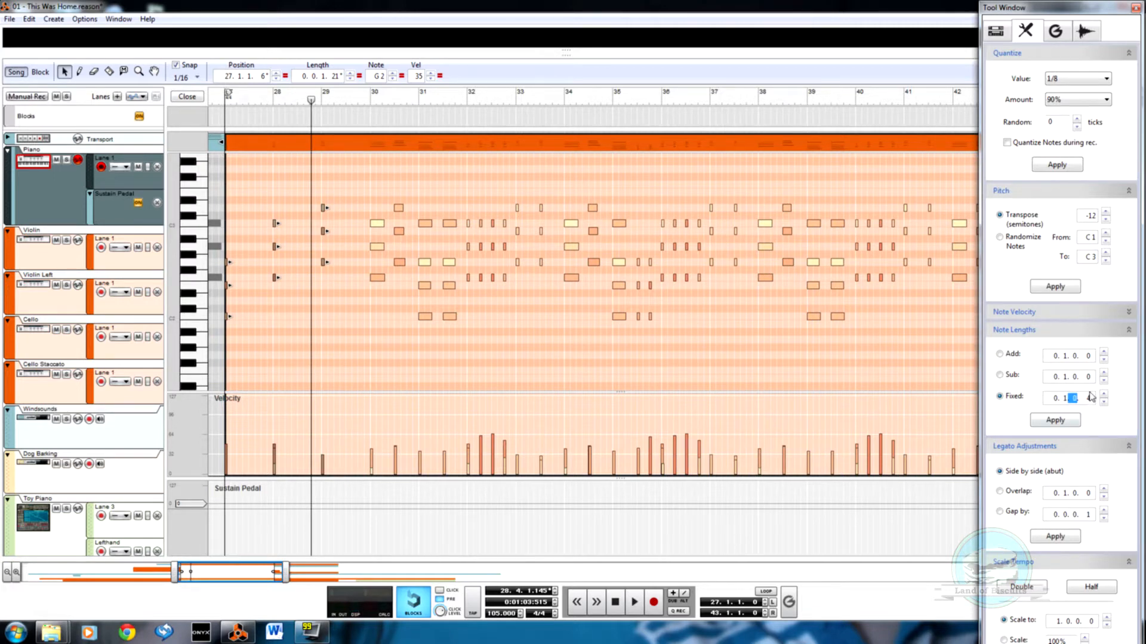
pyautogui.click(1074, 420)
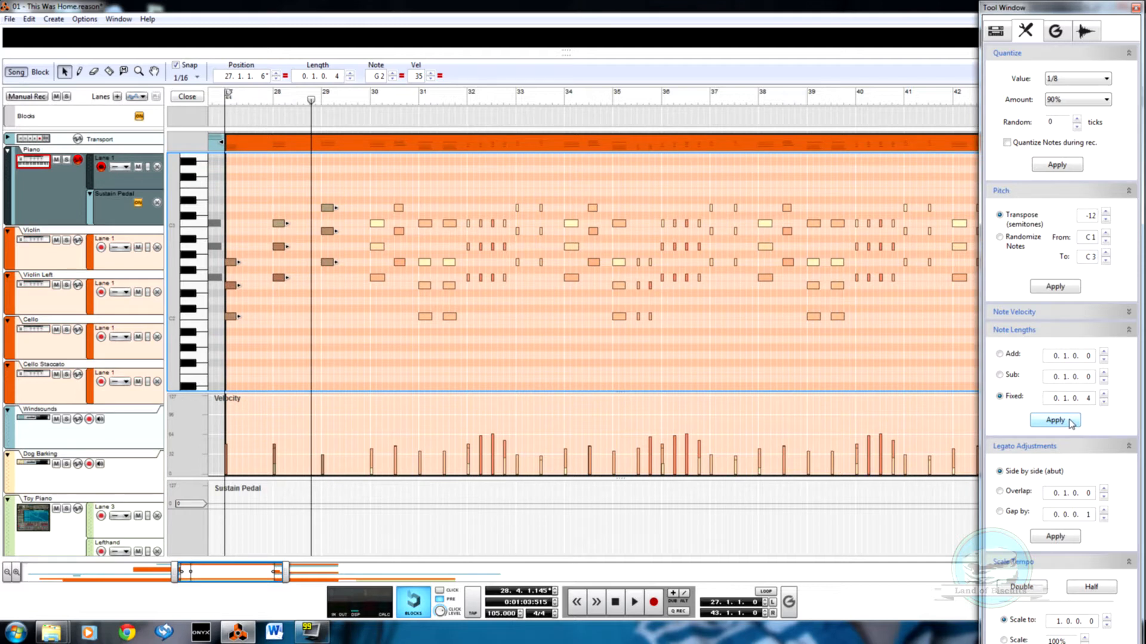
pyautogui.click(1055, 399)
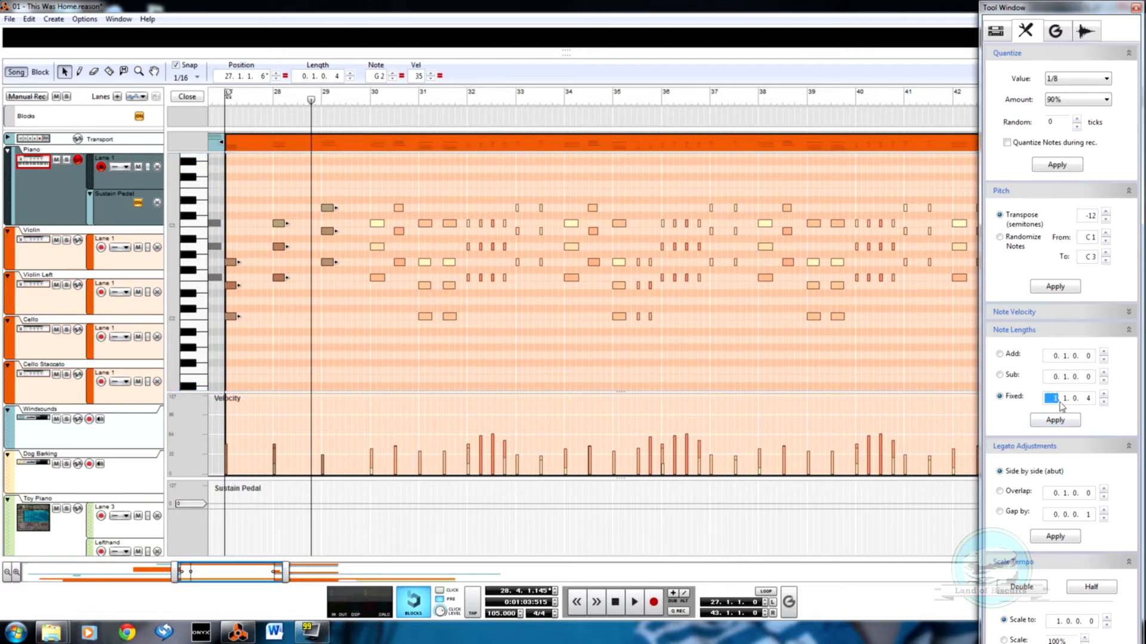
pyautogui.click(1065, 401)
pyautogui.click(1067, 422)
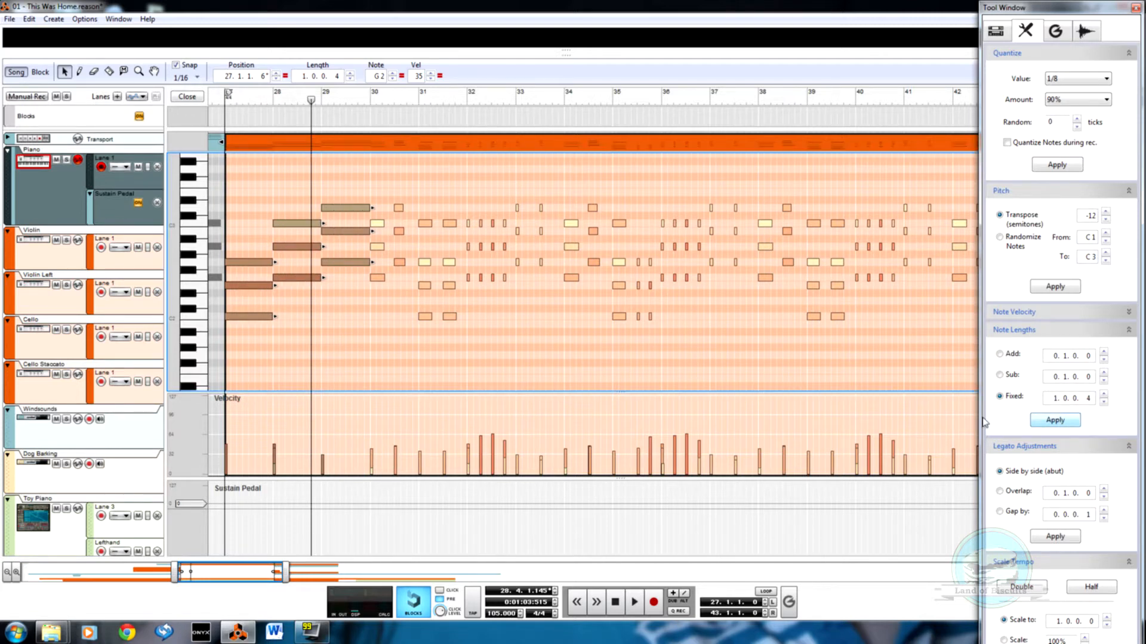
# Play the Piano clip from bar 27 through bar 31 to hear the lengthened chords
pyautogui.click(227, 109)
pyautogui.press('space')
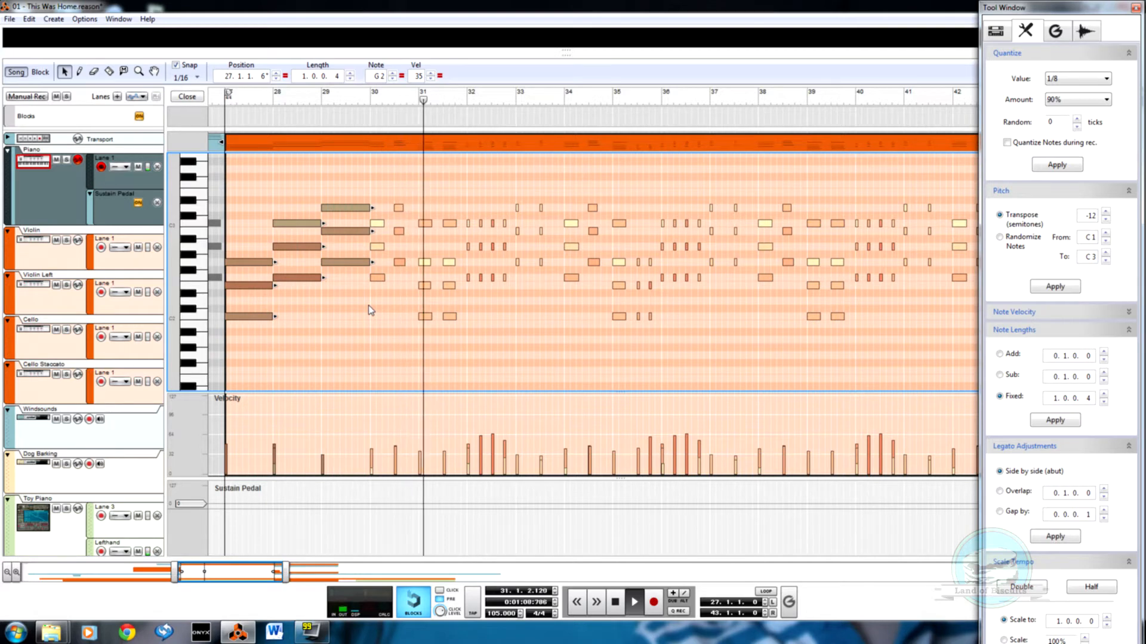
pyautogui.press('space')
# Delete the second chord in bar 31, then lengthen the first to 1.0.0.4 and trim it to 0.3.3.102
pyautogui.moveTo(440, 182); pyautogui.dragTo(430, 346)
pyautogui.press('Delete')
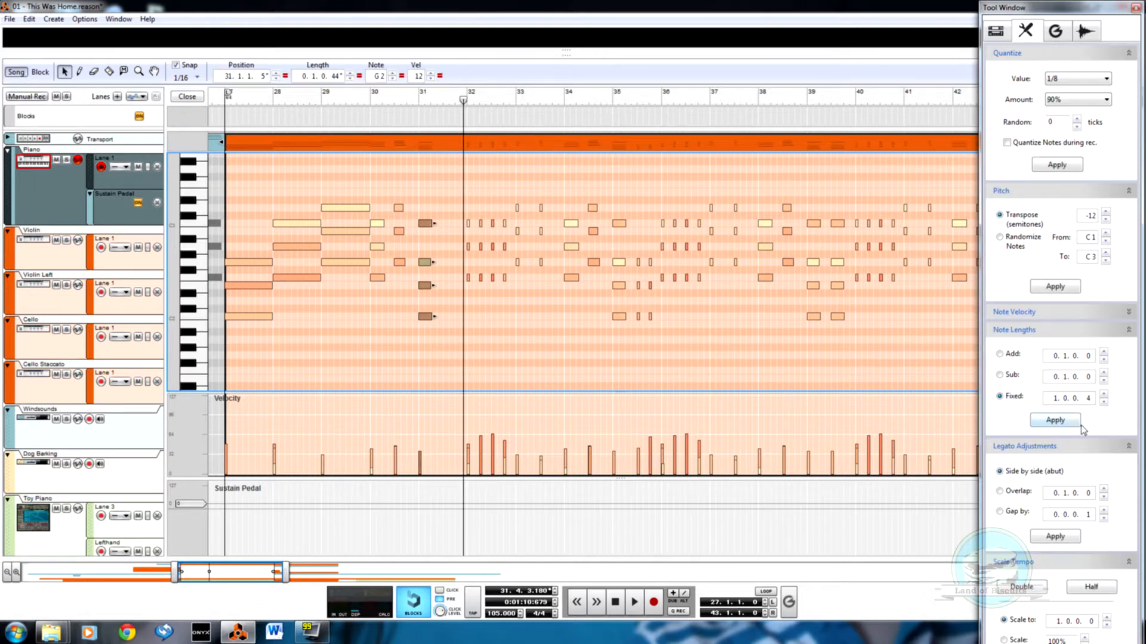
pyautogui.click(1055, 421)
pyautogui.click(476, 336)
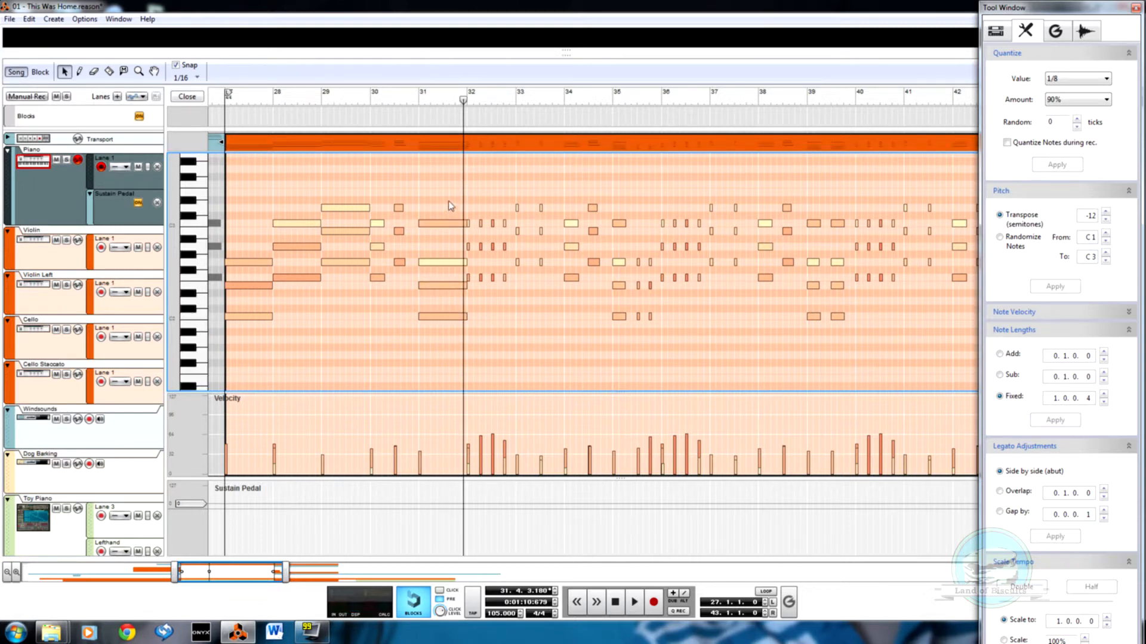
pyautogui.moveTo(449, 200); pyautogui.dragTo(473, 322)
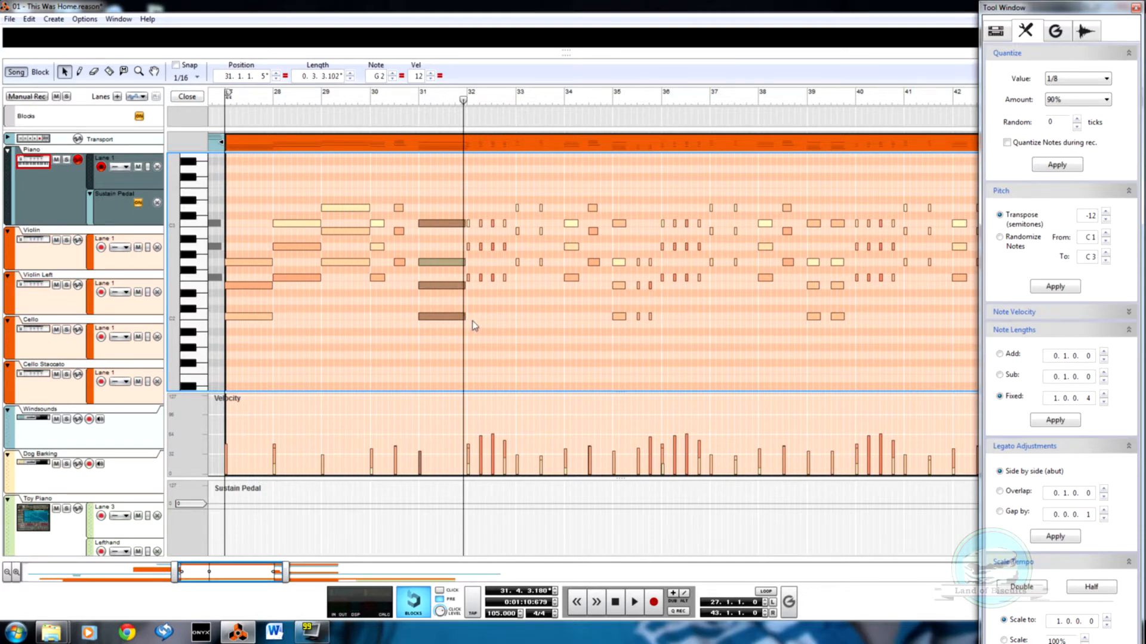
pyautogui.click(520, 307)
# Delete the repeated chords in bar 32 and set the remaining first chord to a fixed length of 1.0.0.4
pyautogui.press('g')
pyautogui.press('g')
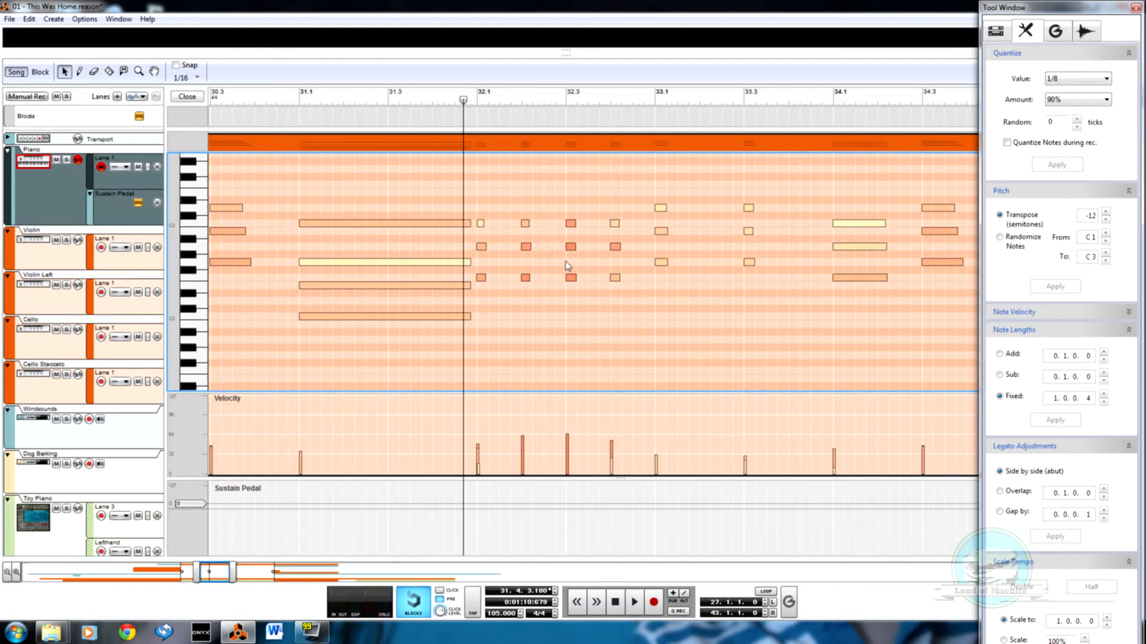
pyautogui.moveTo(623, 312); pyautogui.dragTo(620, 313)
pyautogui.press('Delete')
pyautogui.moveTo(477, 204); pyautogui.dragTo(501, 289)
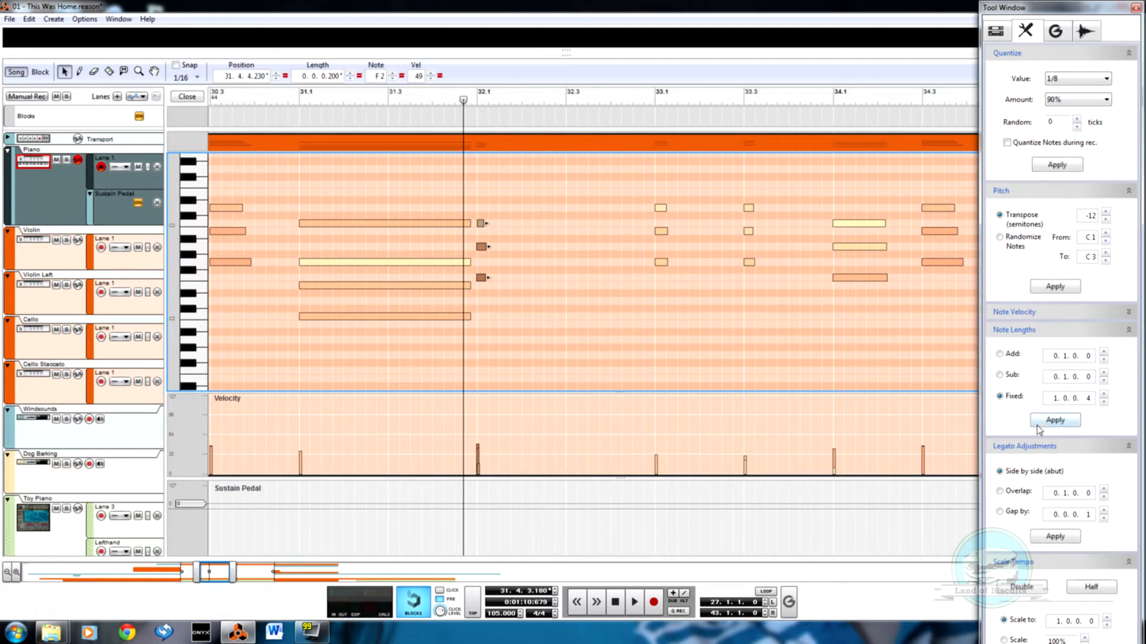
pyautogui.click(1054, 421)
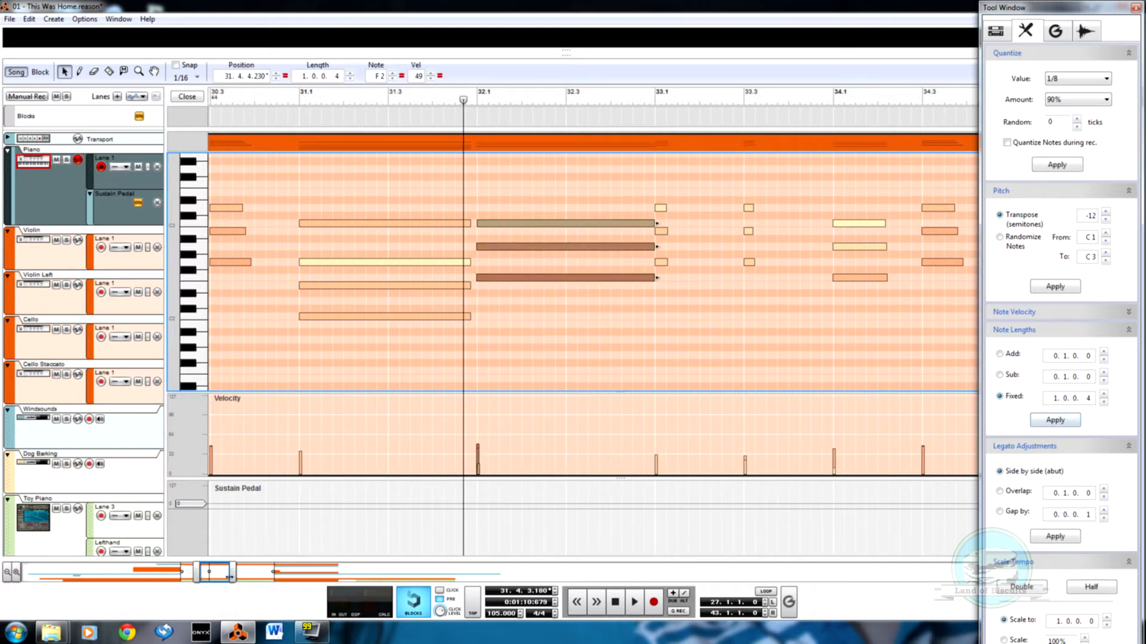
# Delete the second chord in bar 33 and the two short repeated chords in bar 35
pyautogui.moveTo(237, 577); pyautogui.dragTo(264, 577)
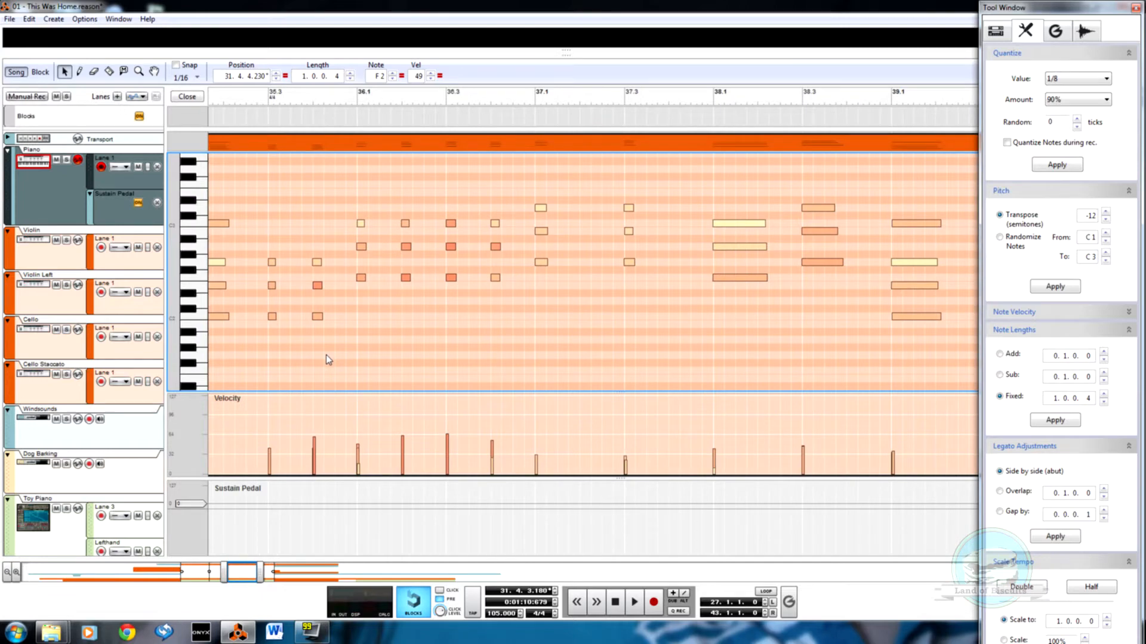
pyautogui.scroll(3, 325, 354)
pyautogui.scroll(-2, 338, 357)
pyautogui.scroll(2, 331, 354)
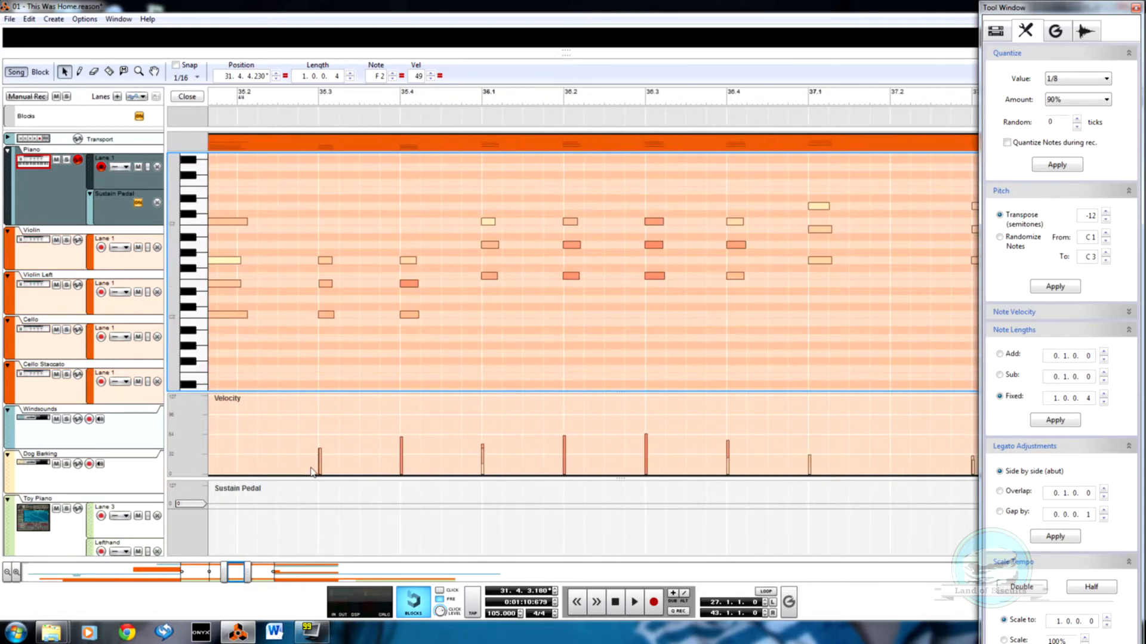
pyautogui.moveTo(226, 571); pyautogui.dragTo(325, 576)
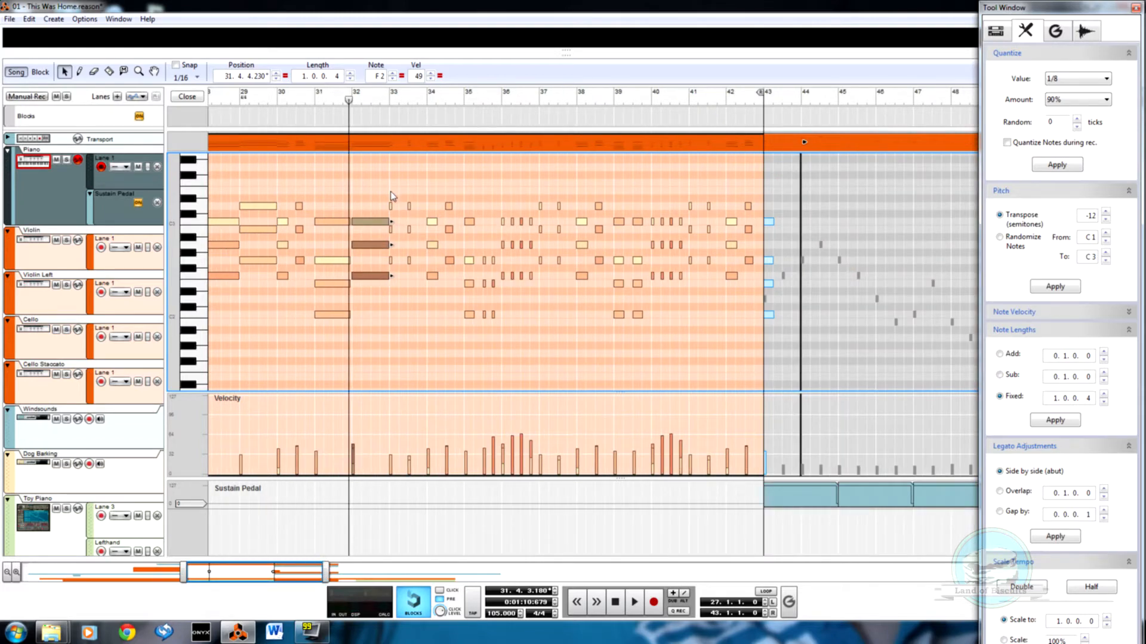
pyautogui.moveTo(398, 187); pyautogui.dragTo(416, 256)
pyautogui.press('Delete')
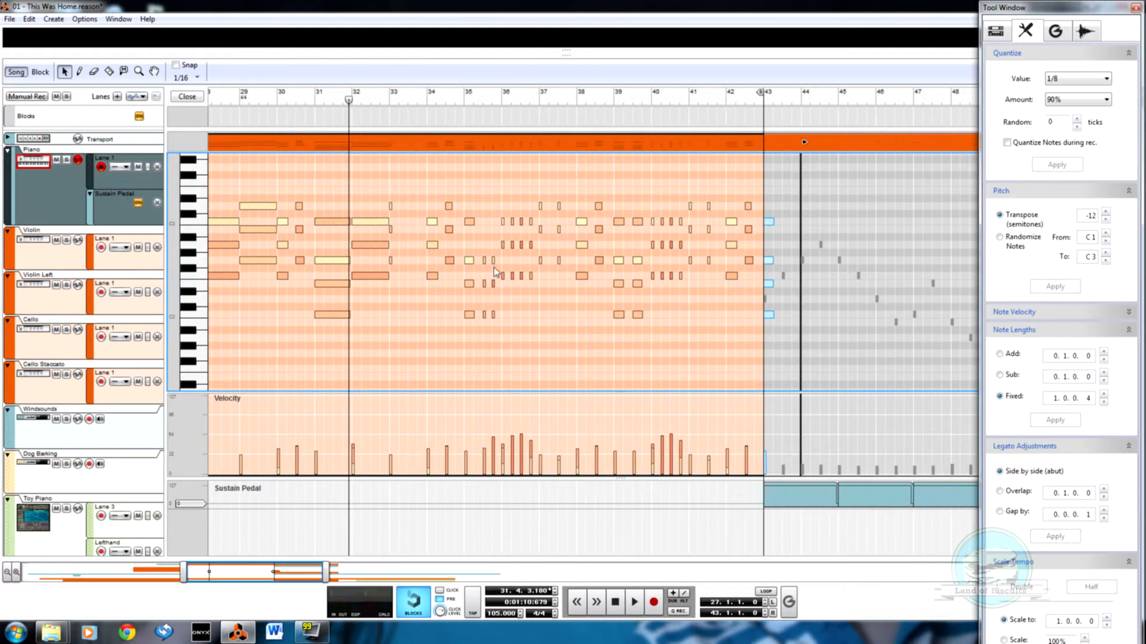
pyautogui.moveTo(503, 334); pyautogui.dragTo(499, 335)
pyautogui.press('Delete')
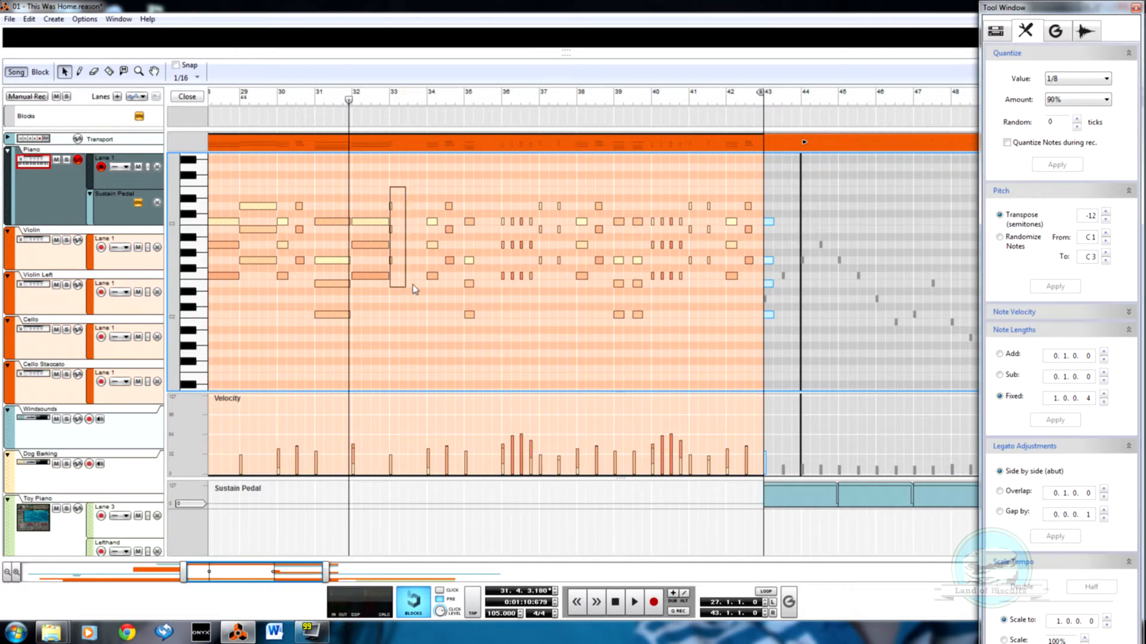
# Set the remaining chord in bar 33 to a fixed length of 0.3.3.237
pyautogui.moveTo(413, 286); pyautogui.dragTo(411, 287)
pyautogui.click(1054, 421)
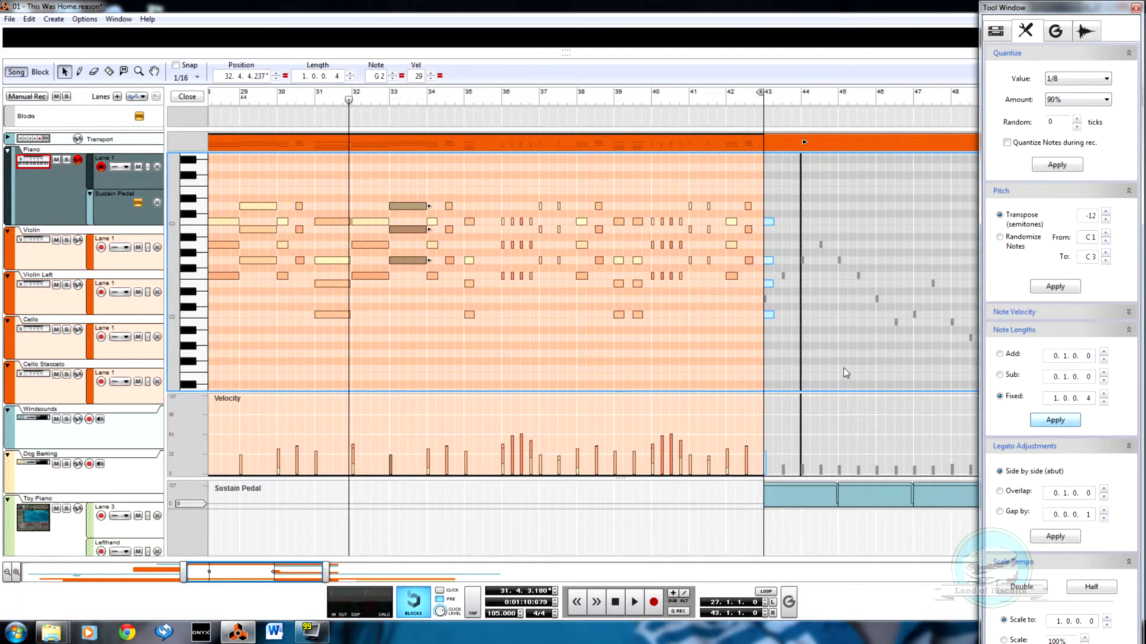
pyautogui.doubleClick(1088, 398)
pyautogui.click(1068, 424)
pyautogui.click(360, 309)
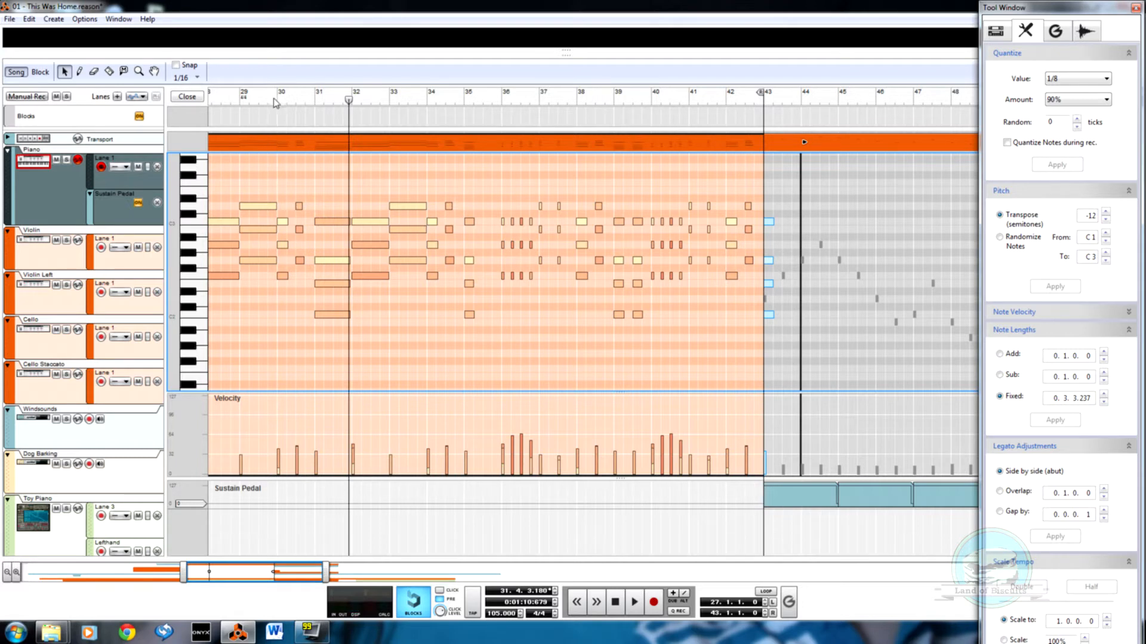
# During playback from bar 29, apply side-by-side legato to the chords in bars 30 and 34, and set the bar 35 chord's length to 0.3.3.237
pyautogui.click(238, 98)
pyautogui.press('space')
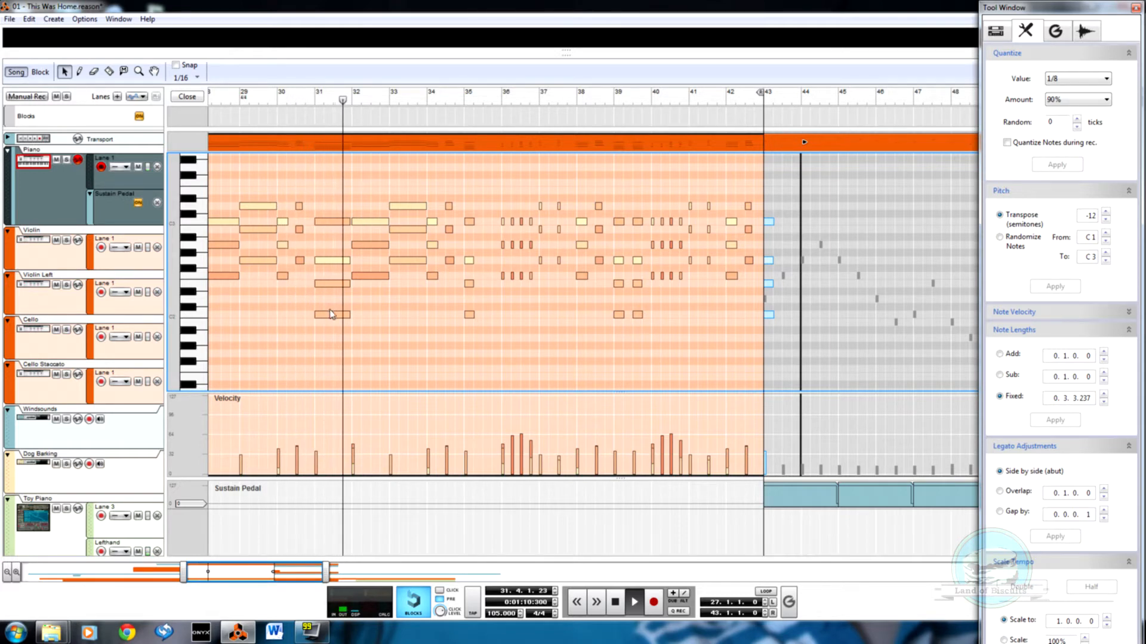
pyautogui.moveTo(281, 189); pyautogui.dragTo(311, 311)
pyautogui.click(1054, 536)
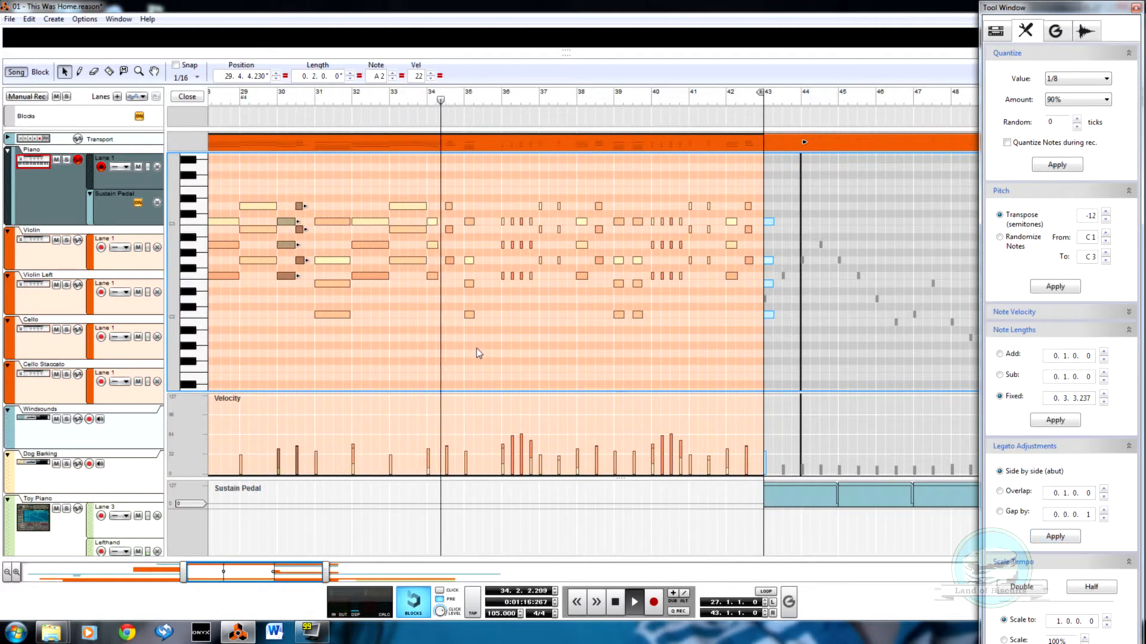
pyautogui.moveTo(420, 196); pyautogui.dragTo(463, 311)
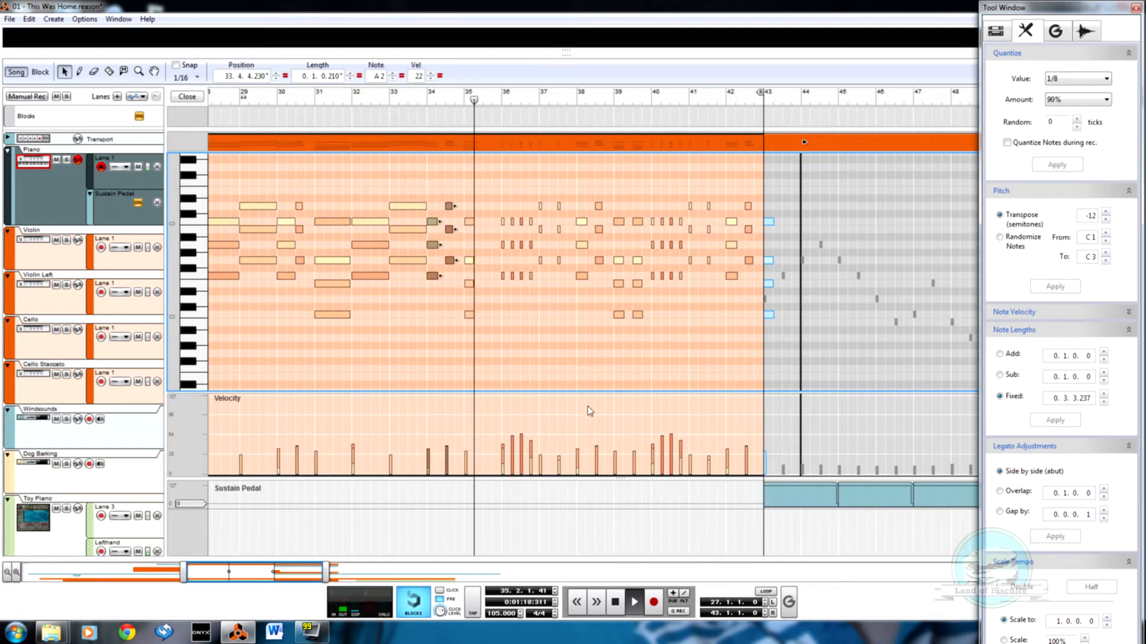
pyautogui.moveTo(470, 203); pyautogui.dragTo(494, 371)
pyautogui.click(1055, 420)
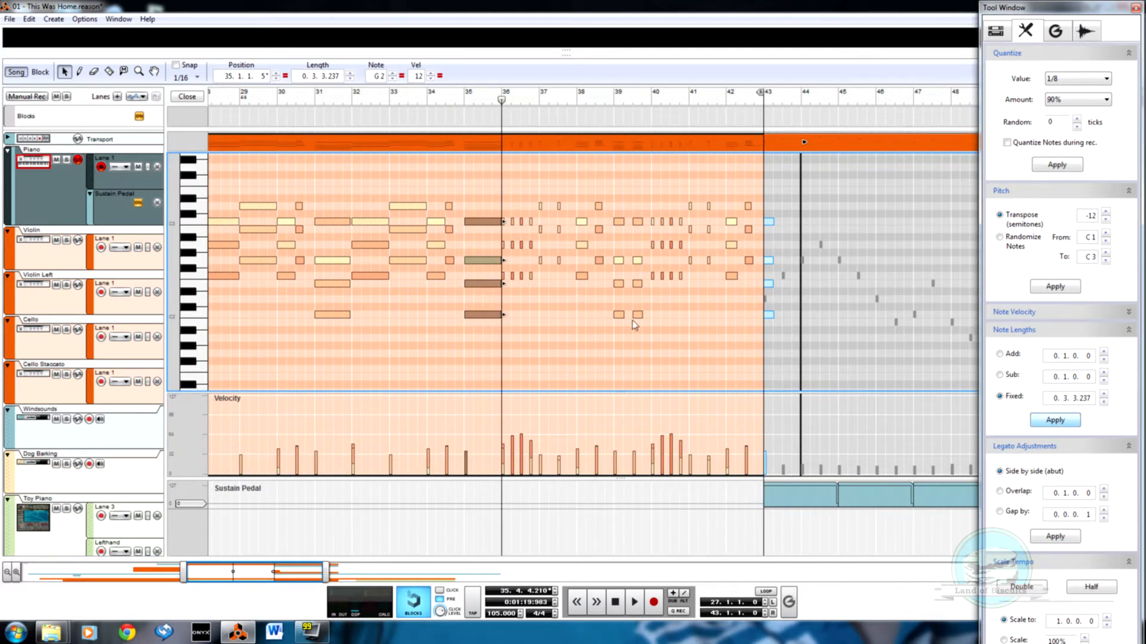
# Play the rest of the Piano clip from about bar 36 into bar 43
pyautogui.moveTo(499, 101); pyautogui.dragTo(496, 101)
pyautogui.press('space')
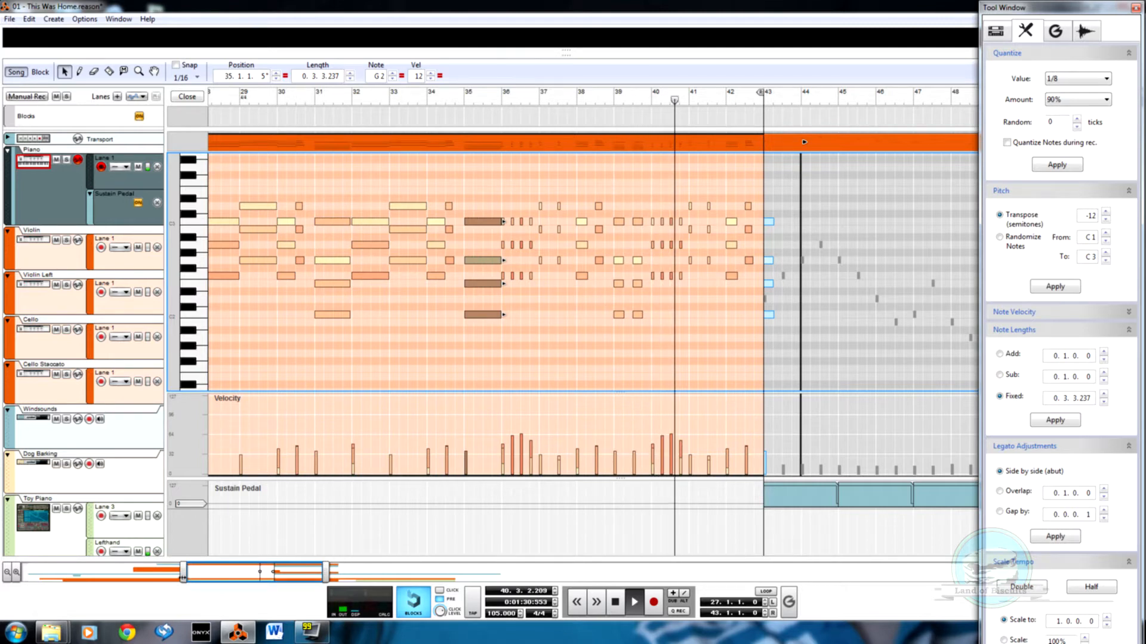
pyautogui.moveTo(183, 578); pyautogui.dragTo(170, 578)
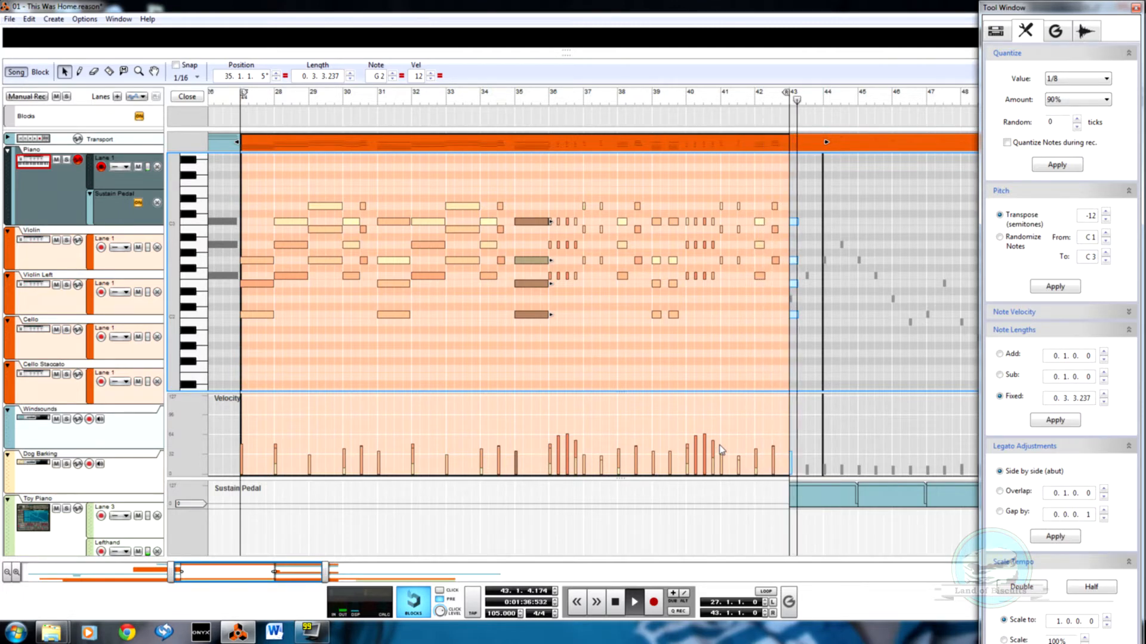
pyautogui.scroll(2, 784, 317)
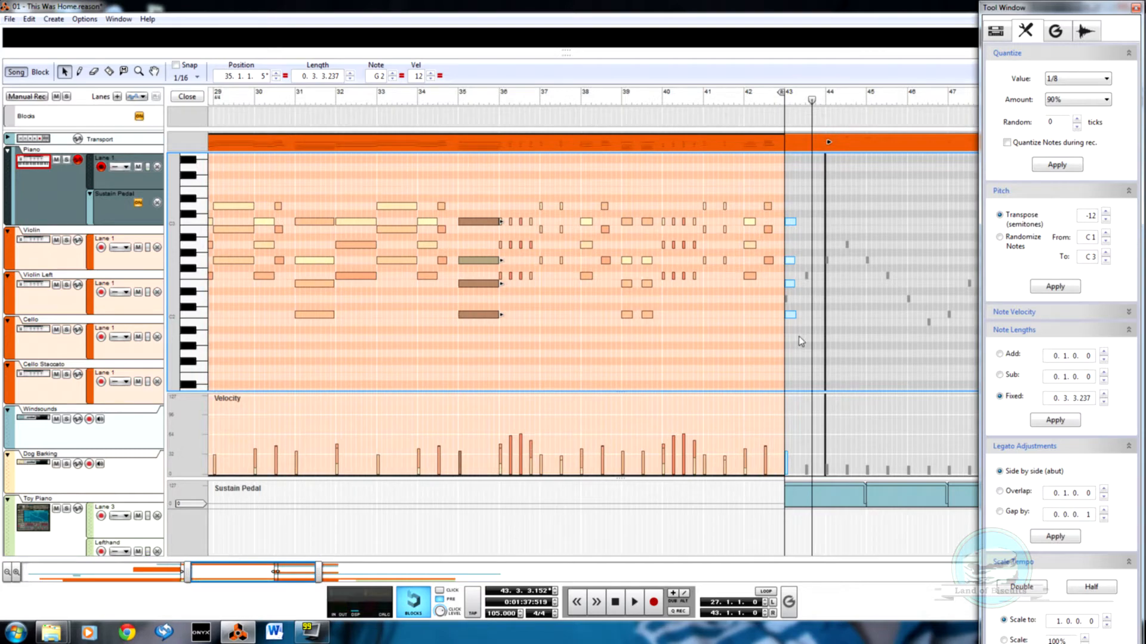
# Place a lowered copy of a short three-note chord at 42.4.2 near the end of bar 42 and play from bar 40
pyautogui.moveTo(738, 223); pyautogui.dragTo(758, 335)
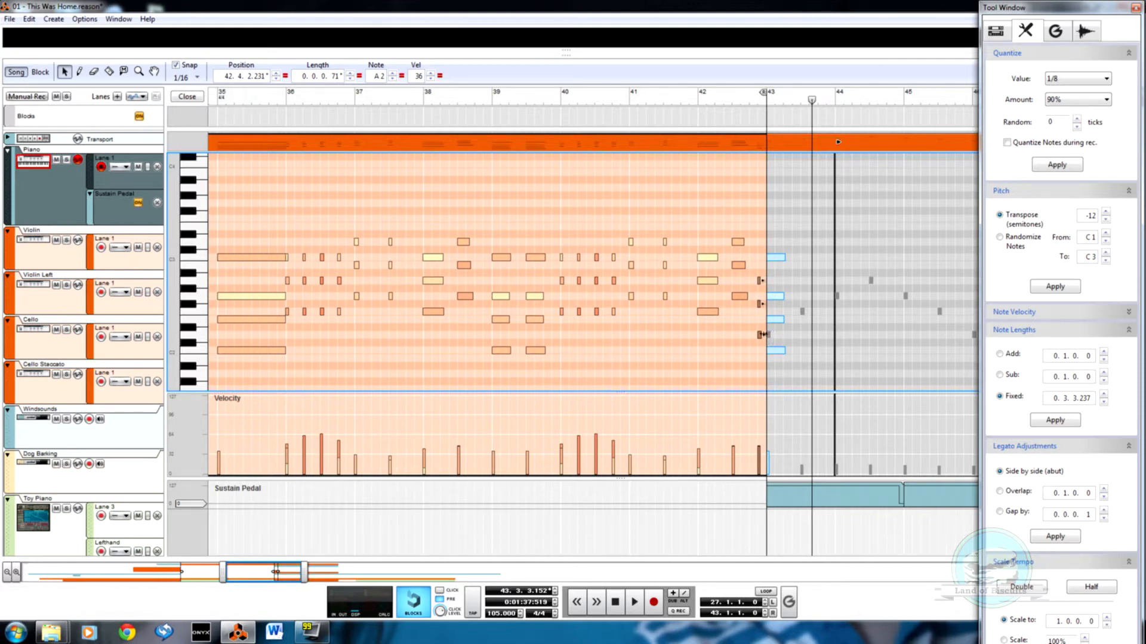
pyautogui.moveTo(709, 96)
pyautogui.mouseDown()
pyautogui.moveTo(708, 113)
pyautogui.moveTo(570, 104)
pyautogui.mouseUp()
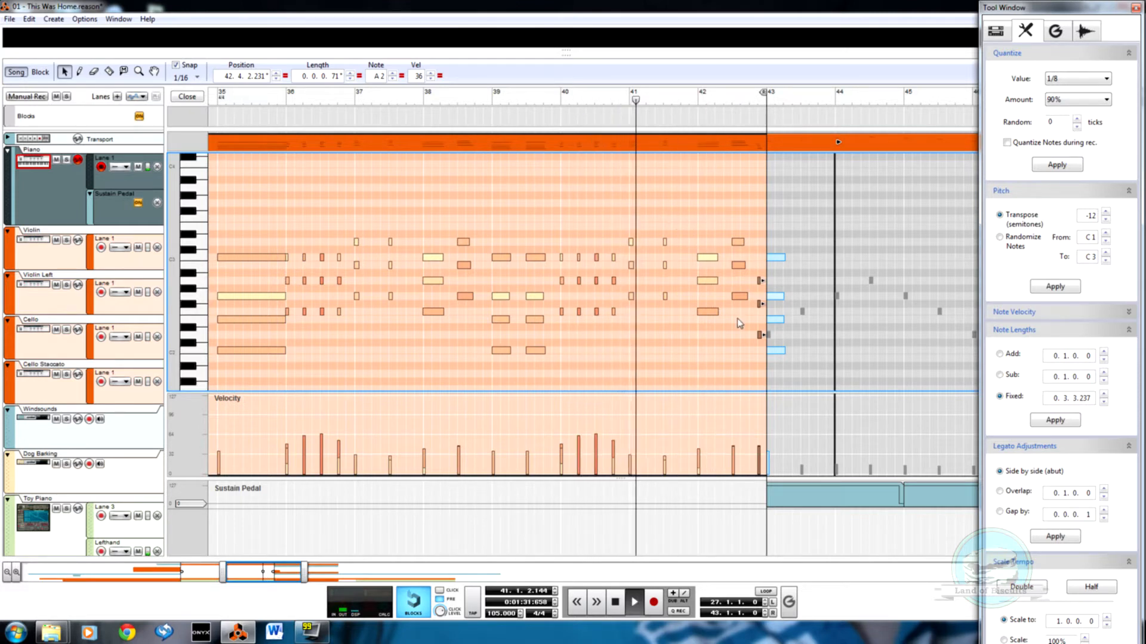
pyautogui.click(764, 346)
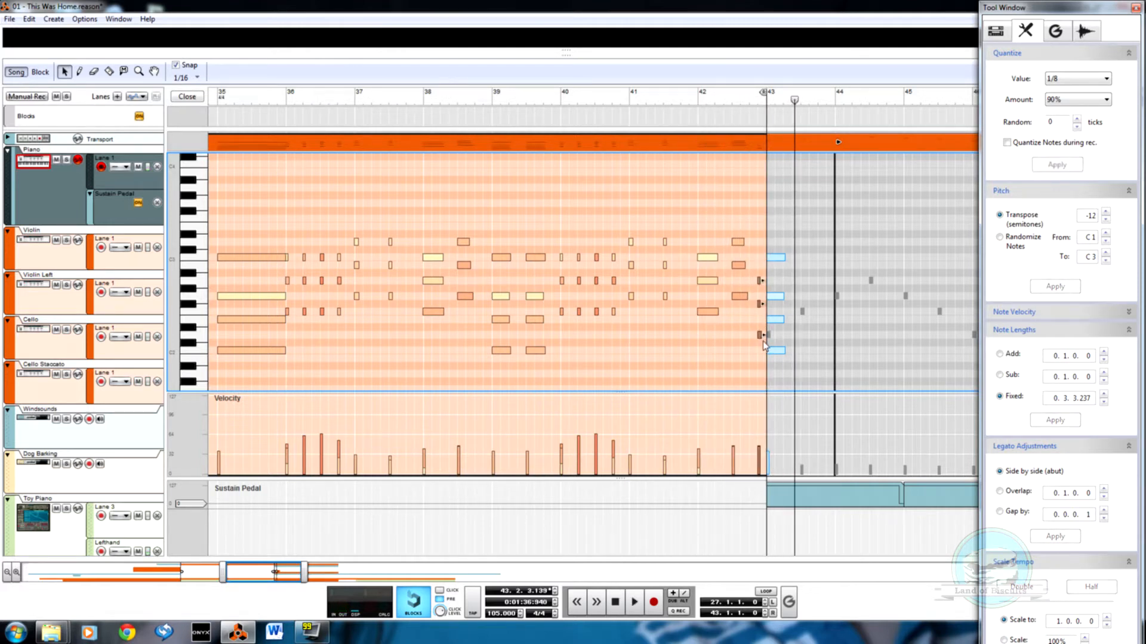
# Duplicate the short end chord to 42.3.4 and play the transition into bar 43
pyautogui.moveTo(759, 336); pyautogui.dragTo(751, 336)
pyautogui.click(680, 95)
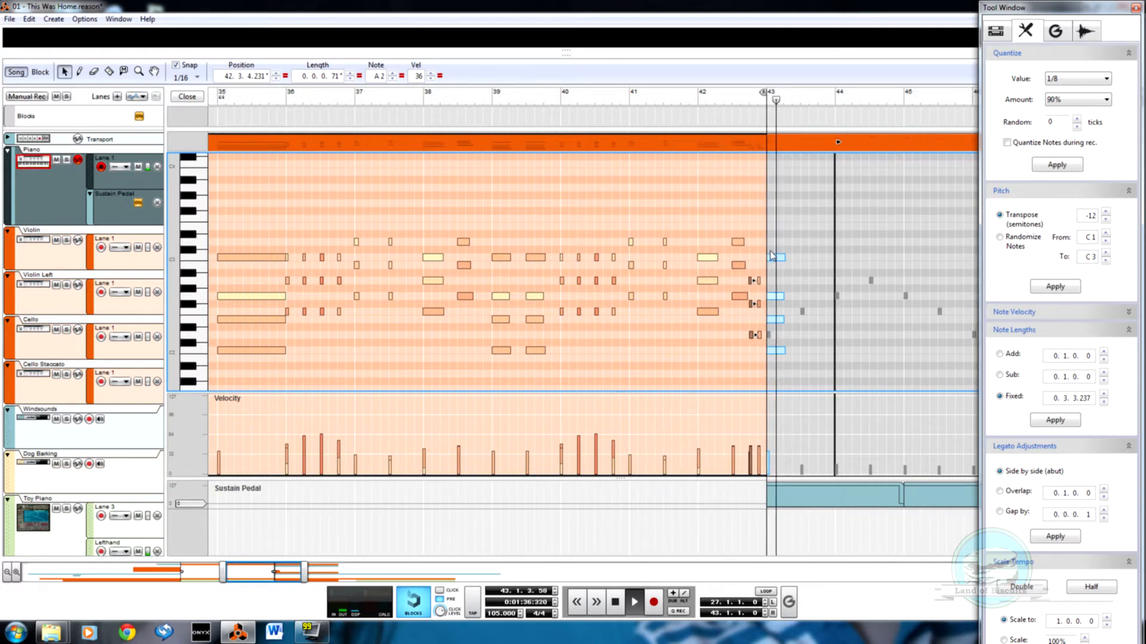
pyautogui.press('space')
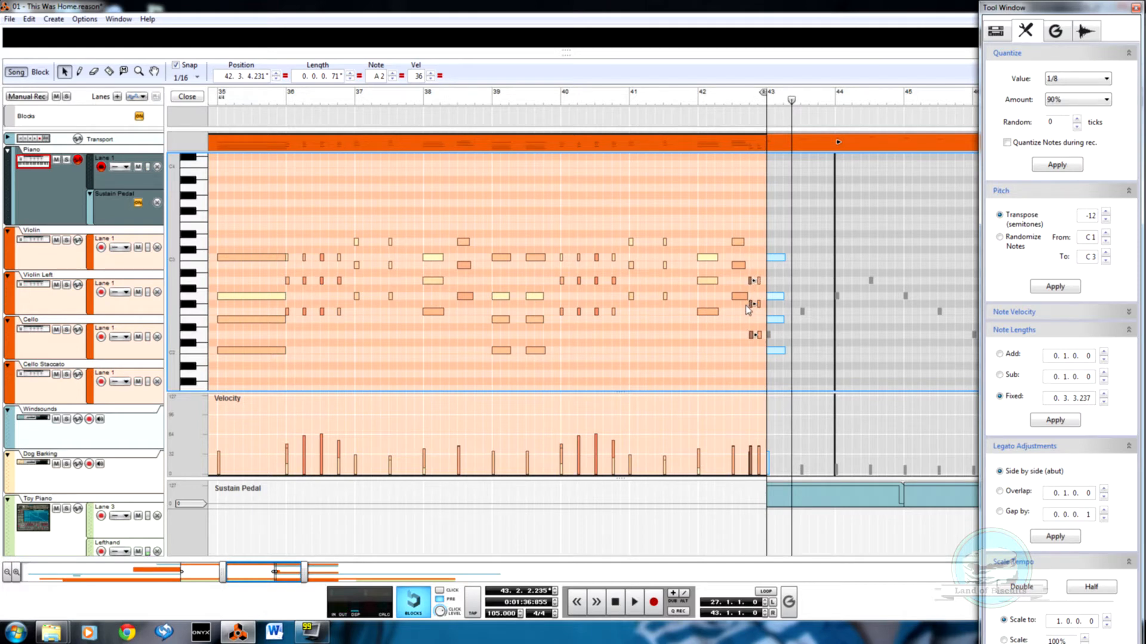
# Thin the two short chords ending bar 42 to one note each, lengthen both notes to 0.0.1.183, and play from bar 42
pyautogui.moveTo(744, 302); pyautogui.dragTo(755, 354)
pyautogui.press('Delete')
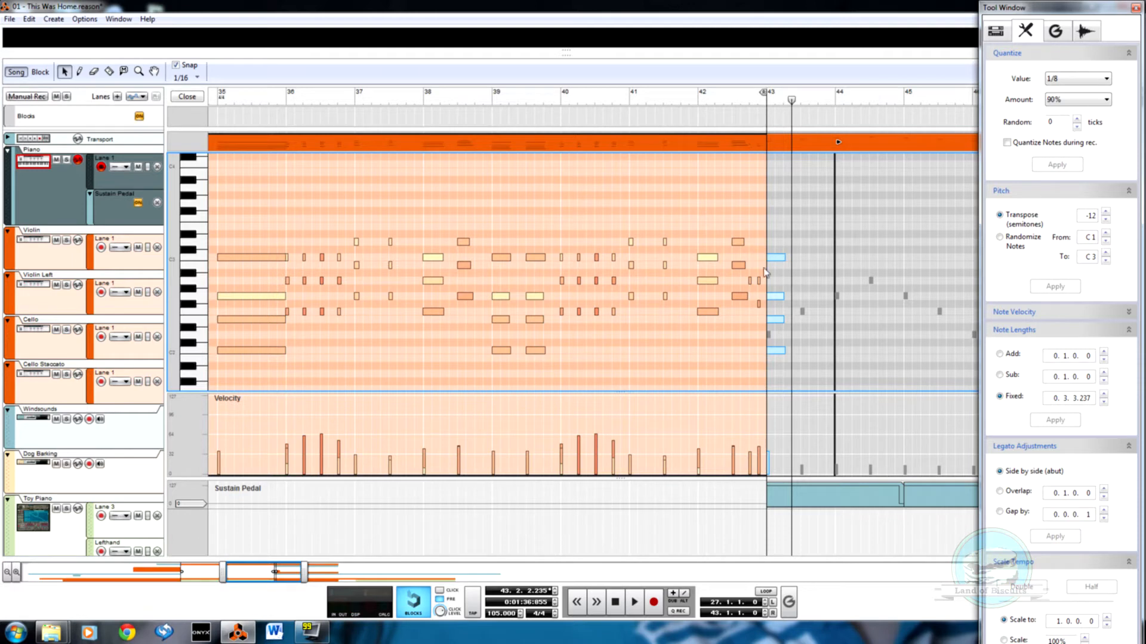
pyautogui.moveTo(766, 326); pyautogui.dragTo(765, 312)
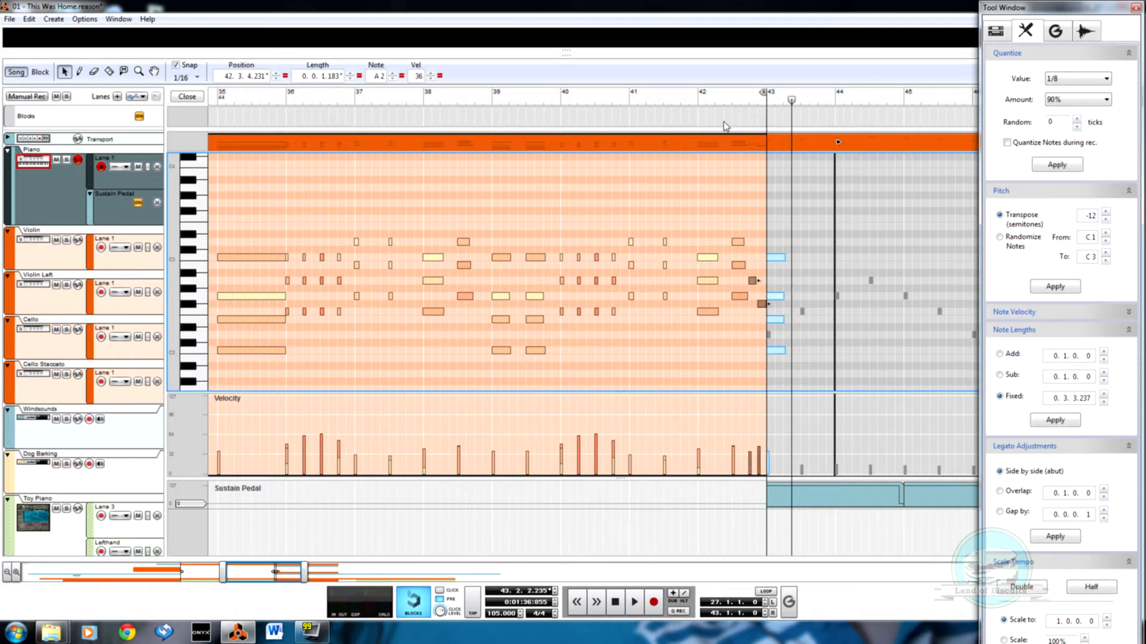
pyautogui.click(711, 109)
pyautogui.press('space')
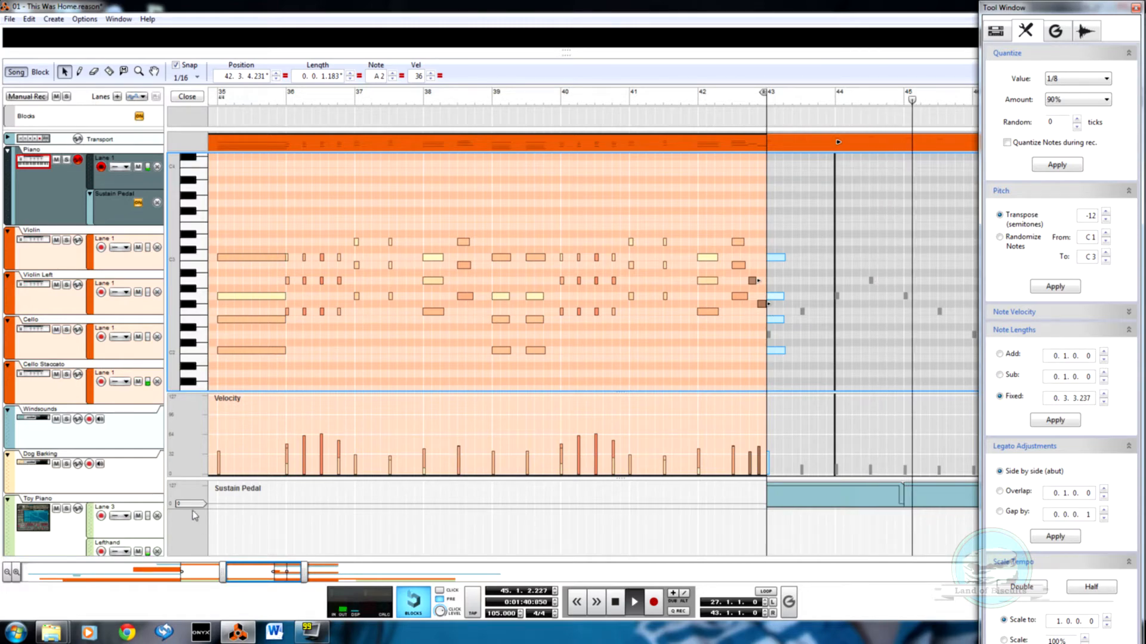
# Delete the three short repeated chords that follow the first short chord in bar 36 of the Piano clip
pyautogui.moveTo(223, 572); pyautogui.dragTo(115, 555)
pyautogui.click(801, 337)
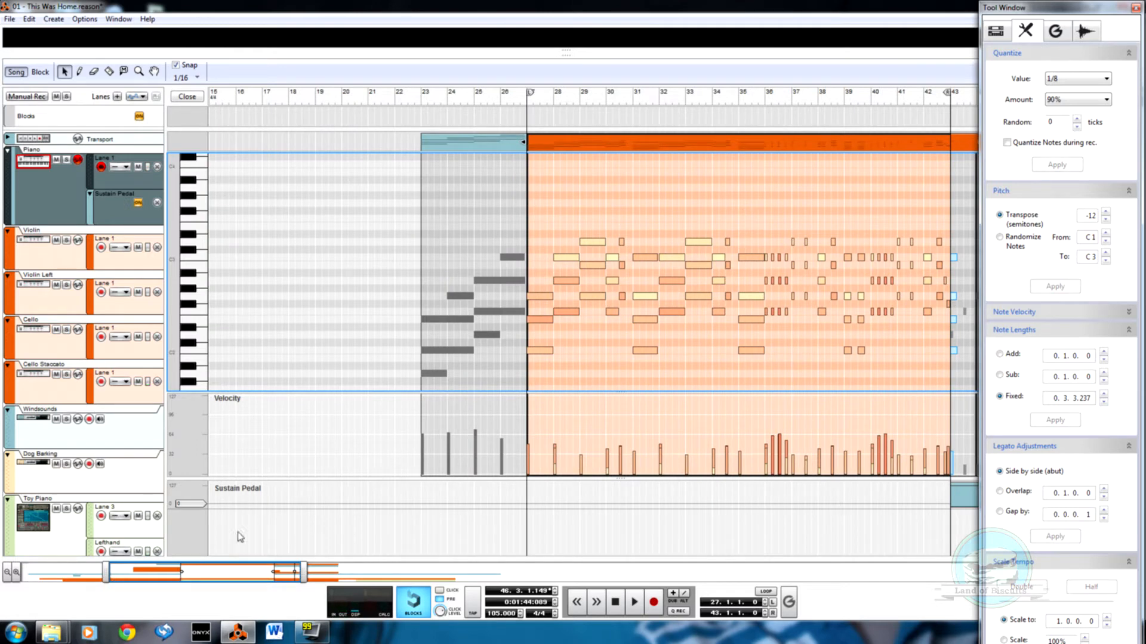
pyautogui.moveTo(264, 577); pyautogui.dragTo(311, 573)
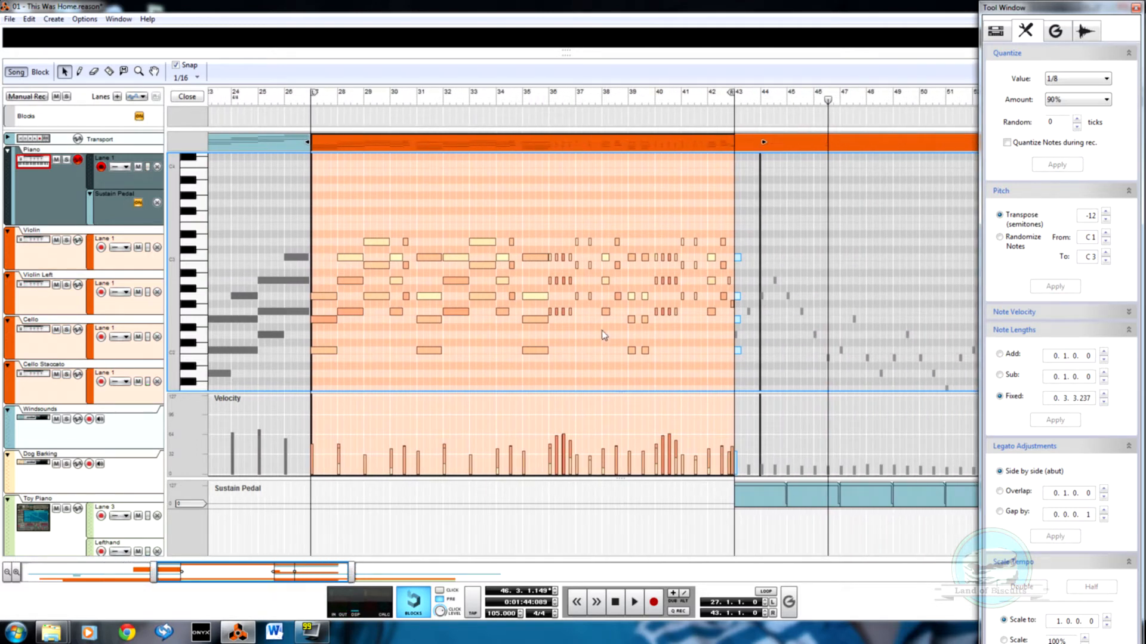
pyautogui.scroll(6, 612, 341)
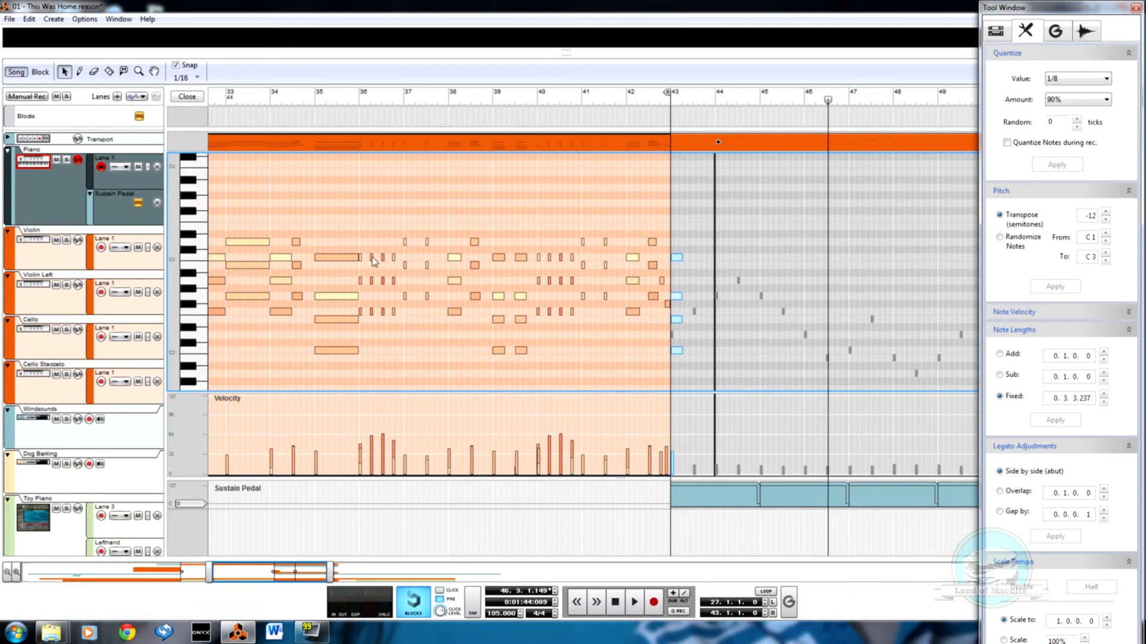
pyautogui.moveTo(400, 344); pyautogui.dragTo(398, 345)
pyautogui.press('Delete')
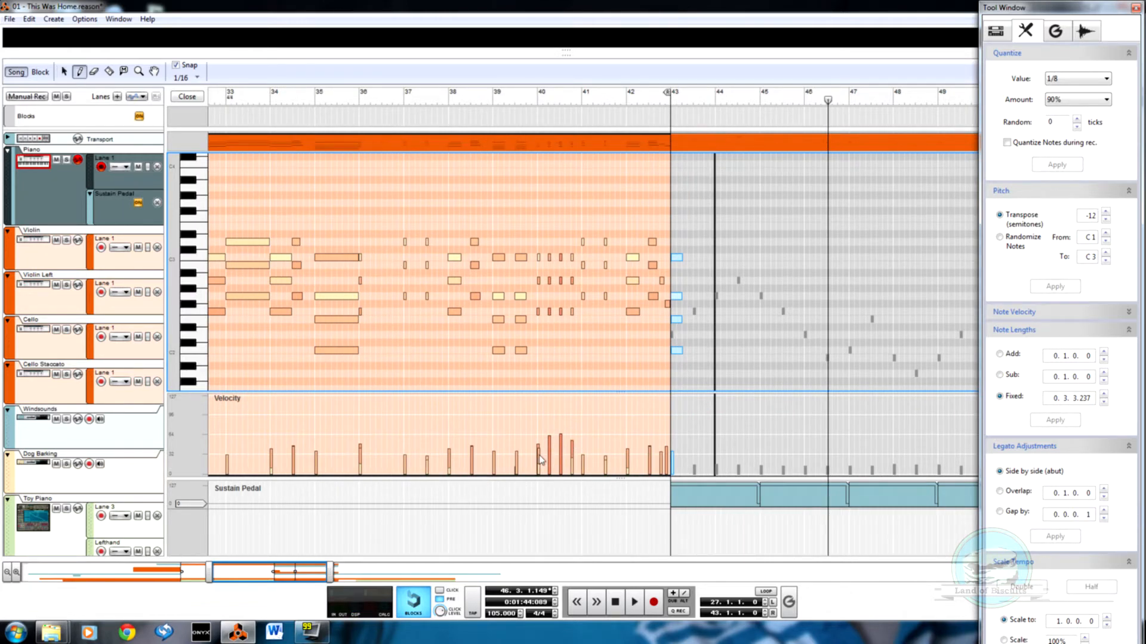
# Select the notes from bar 40 to the end of bar 42 and draw a rising velocity ramp from about 29 to 100
pyautogui.press('w')
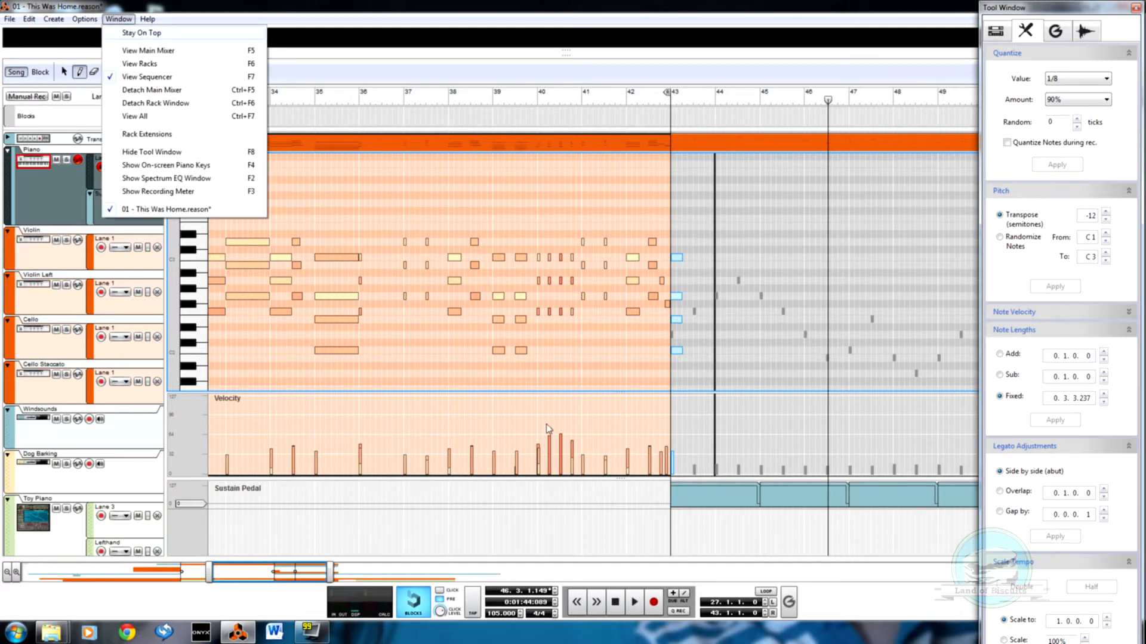
pyautogui.click(548, 428)
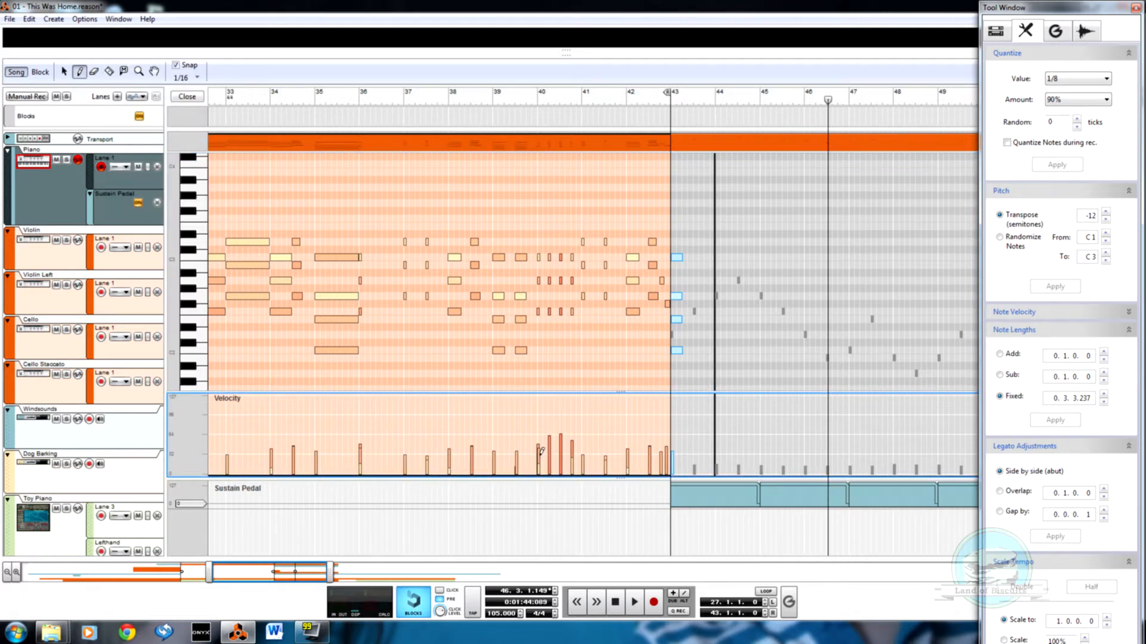
pyautogui.moveTo(539, 237); pyautogui.dragTo(603, 343)
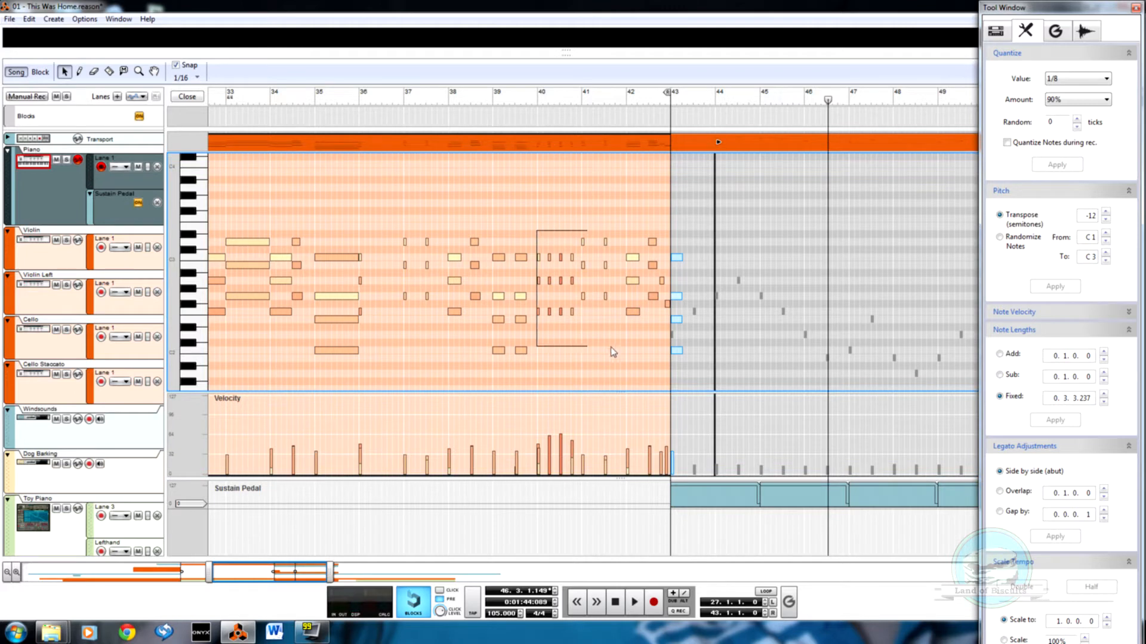
pyautogui.moveTo(666, 362); pyautogui.dragTo(665, 364)
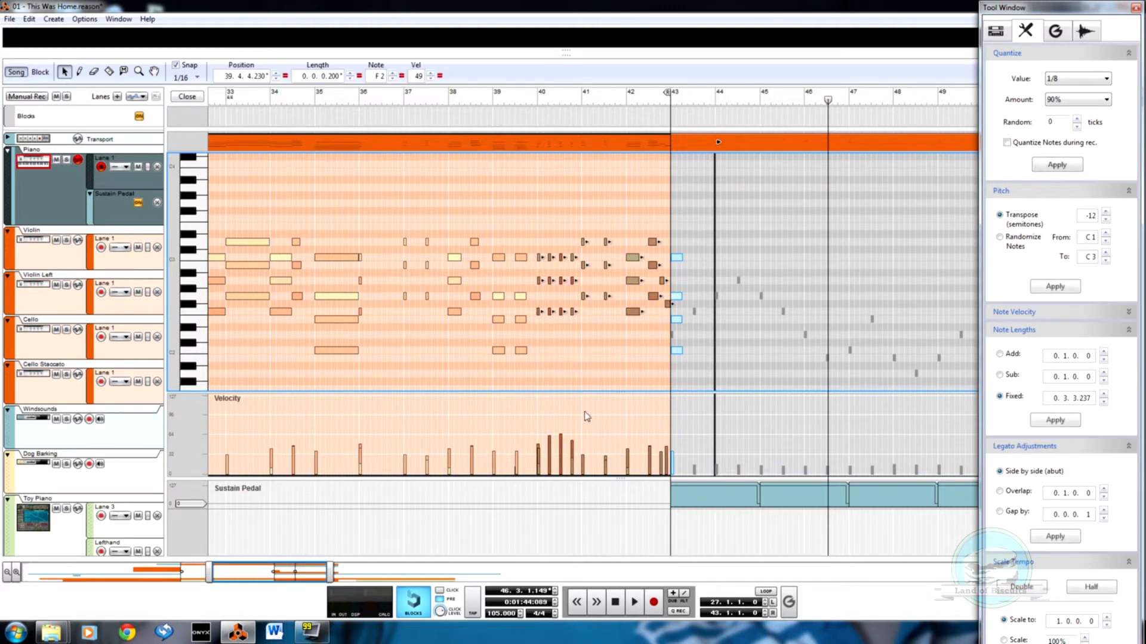
pyautogui.click(536, 458)
pyautogui.moveTo(667, 410); pyautogui.dragTo(667, 410)
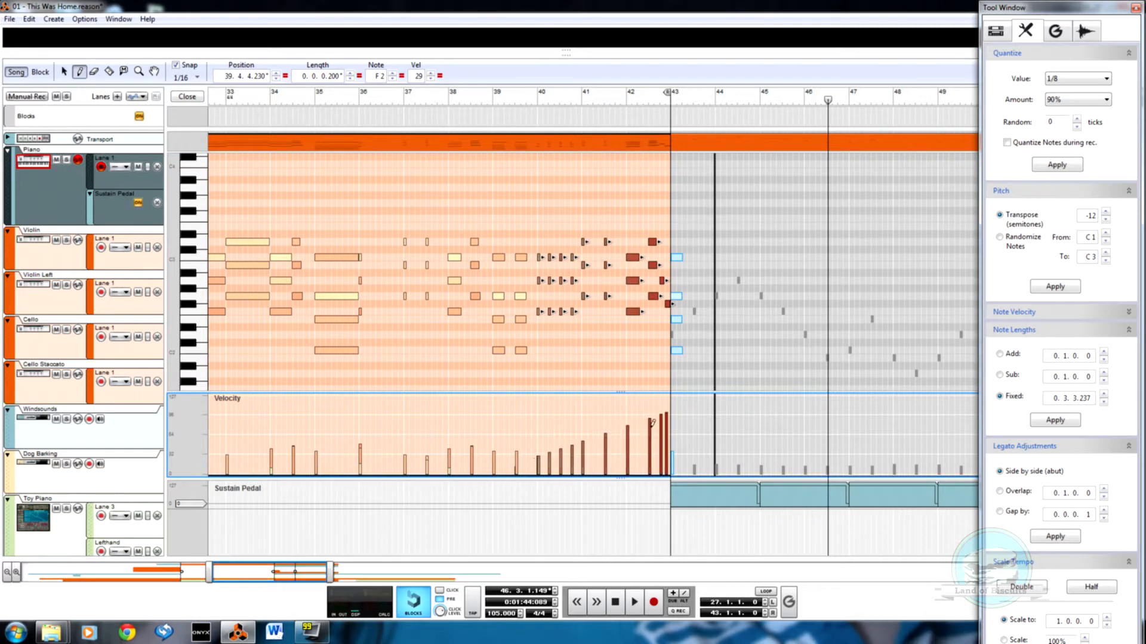
# Play the passage from bar 40 into bar 43 twice, checking the last short note of bar 42 in between
pyautogui.click(528, 103)
pyautogui.press('space')
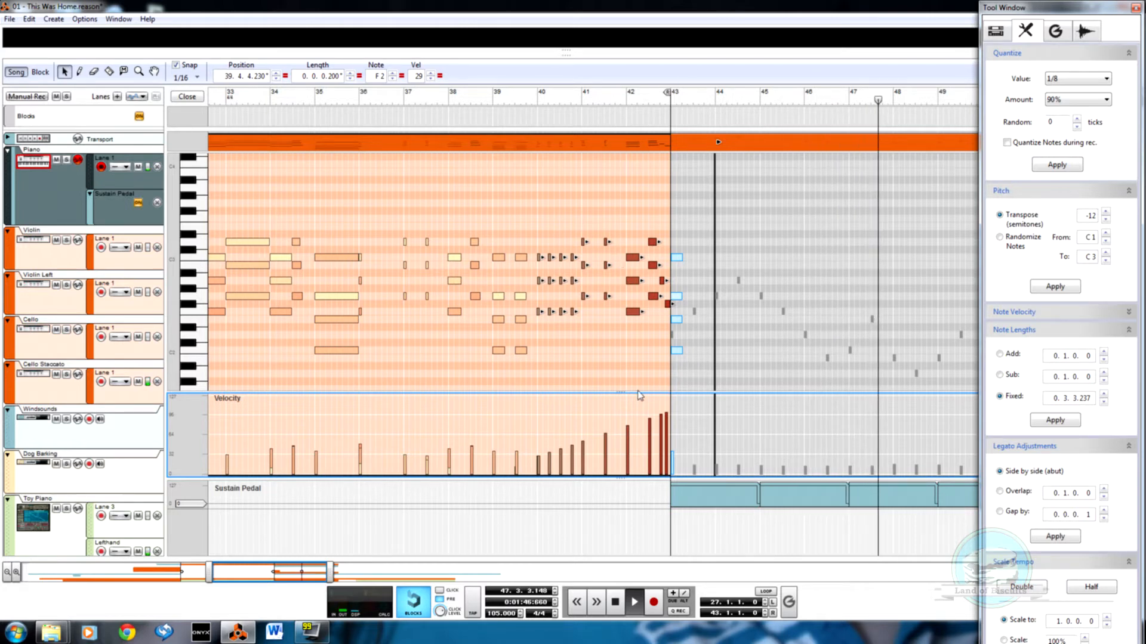
pyautogui.click(667, 330)
pyautogui.click(667, 305)
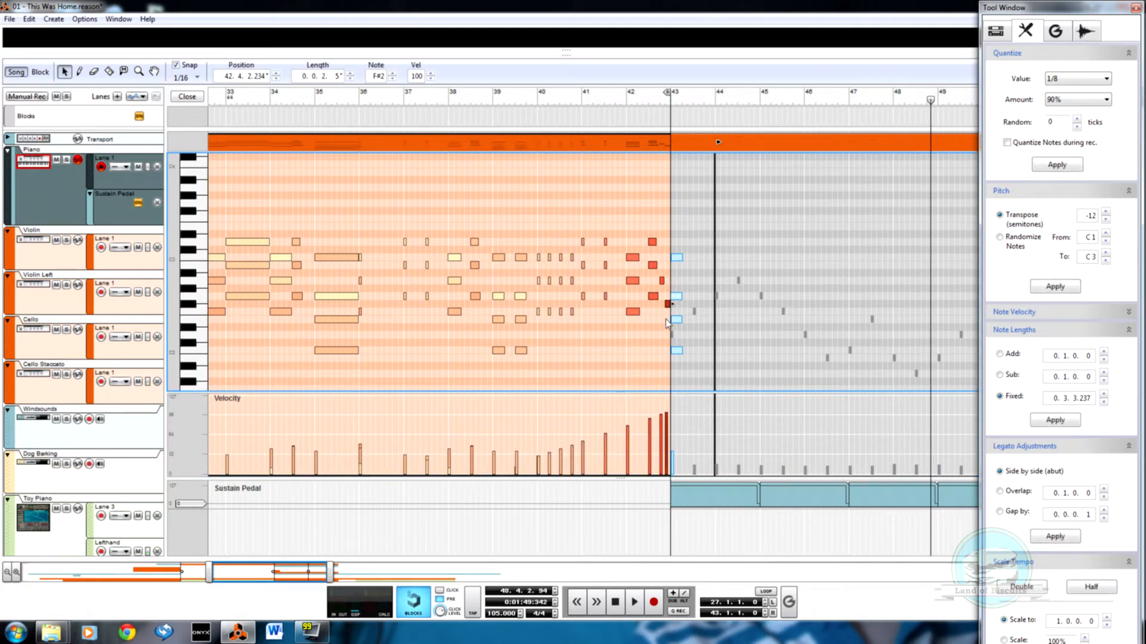
pyautogui.click(639, 201)
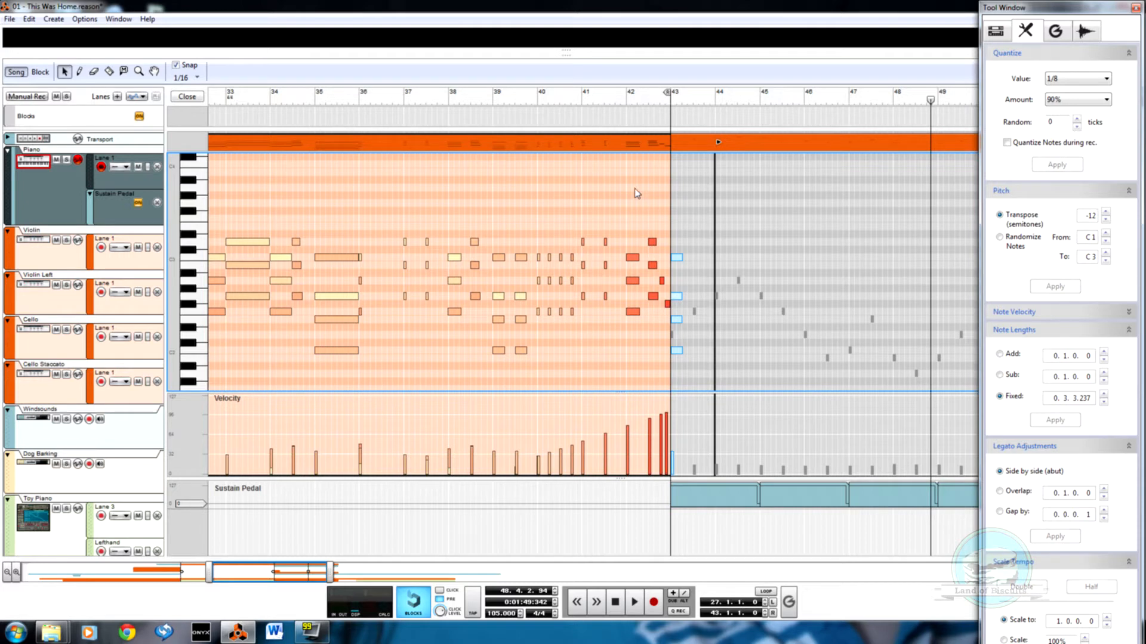
pyautogui.moveTo(607, 96); pyautogui.dragTo(530, 99)
pyautogui.press('space')
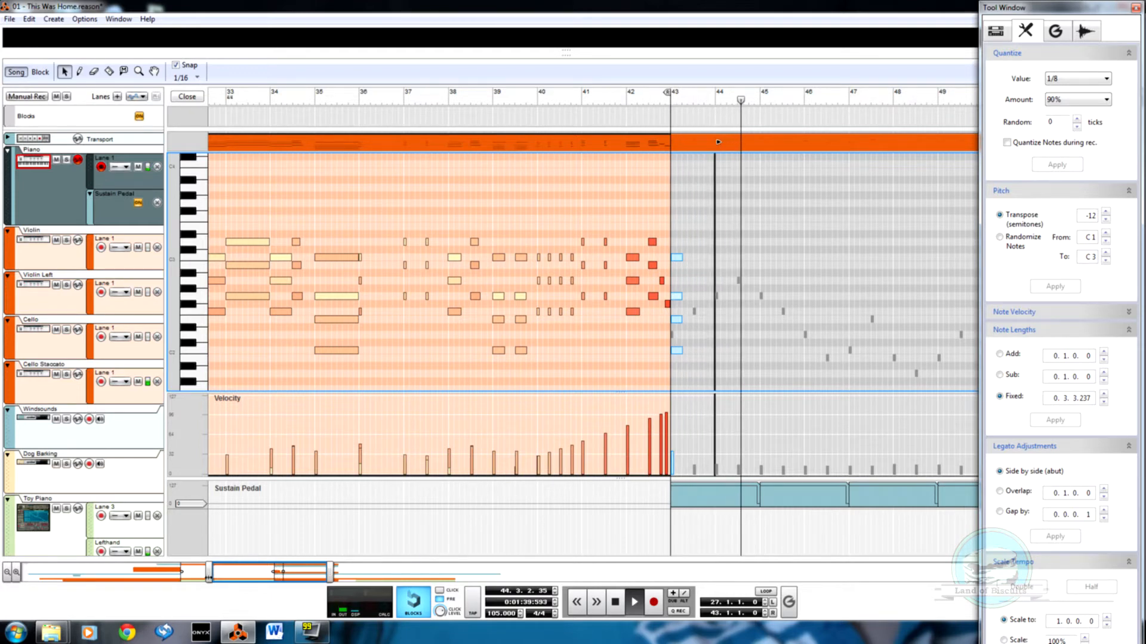
# Move the last short note of bar 42 to G 2, add copies on E 2 and C 2, and play the transition
pyautogui.scroll(-1, 697, 309)
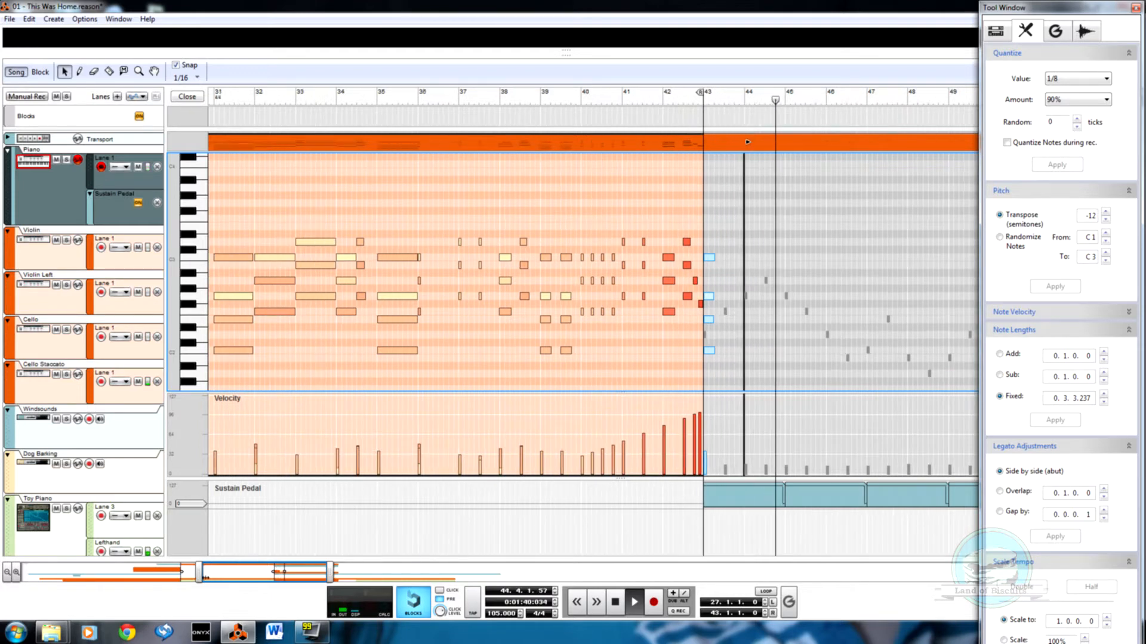
pyautogui.click(702, 309)
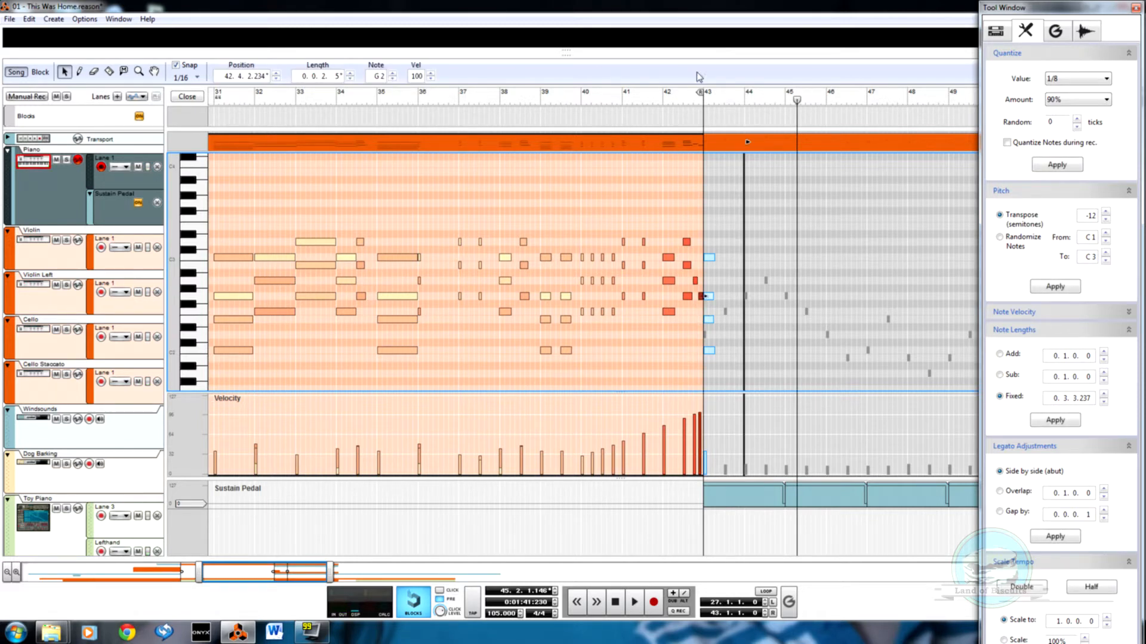
pyautogui.moveTo(600, 96)
pyautogui.mouseDown()
pyautogui.moveTo(572, 98)
pyautogui.moveTo(589, 98)
pyautogui.mouseUp()
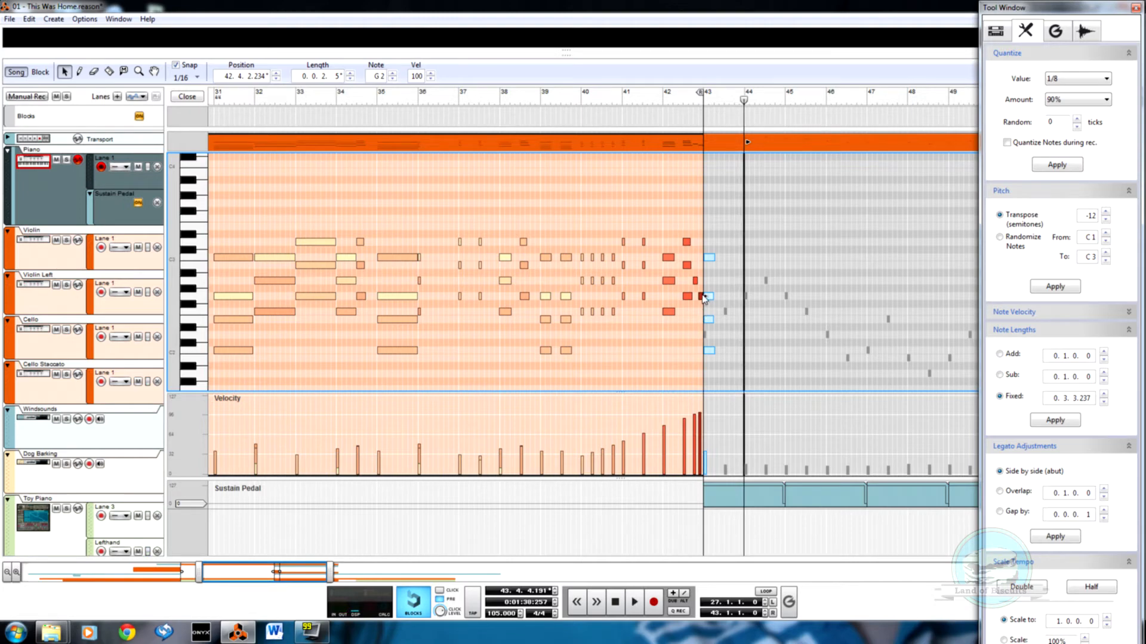
pyautogui.scroll(4, 710, 349)
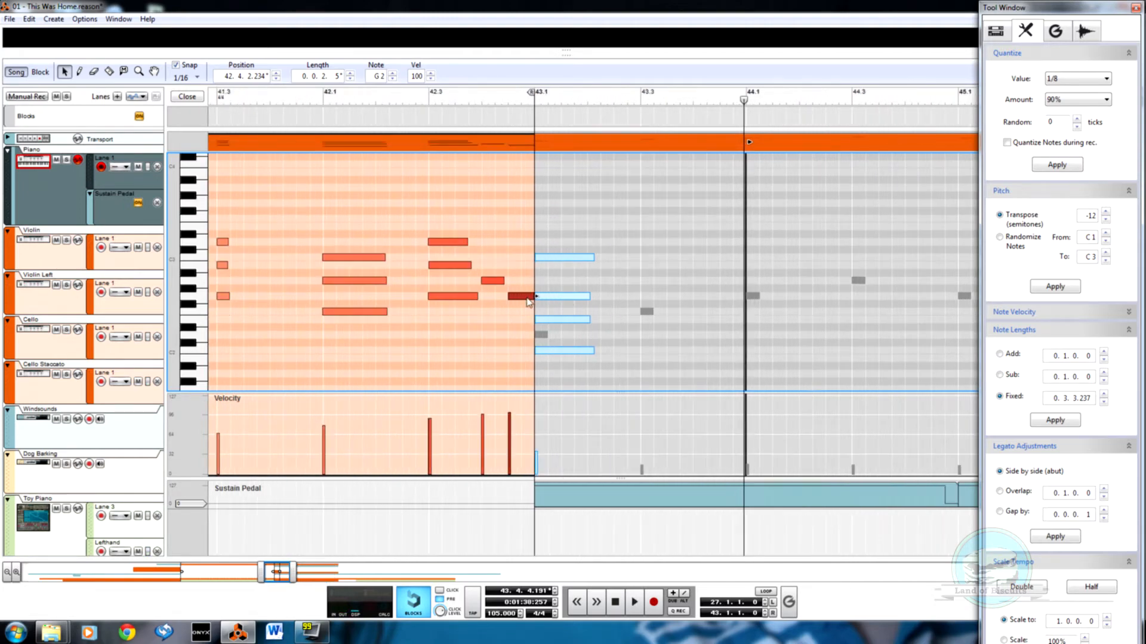
pyautogui.moveTo(527, 319); pyautogui.dragTo(527, 352)
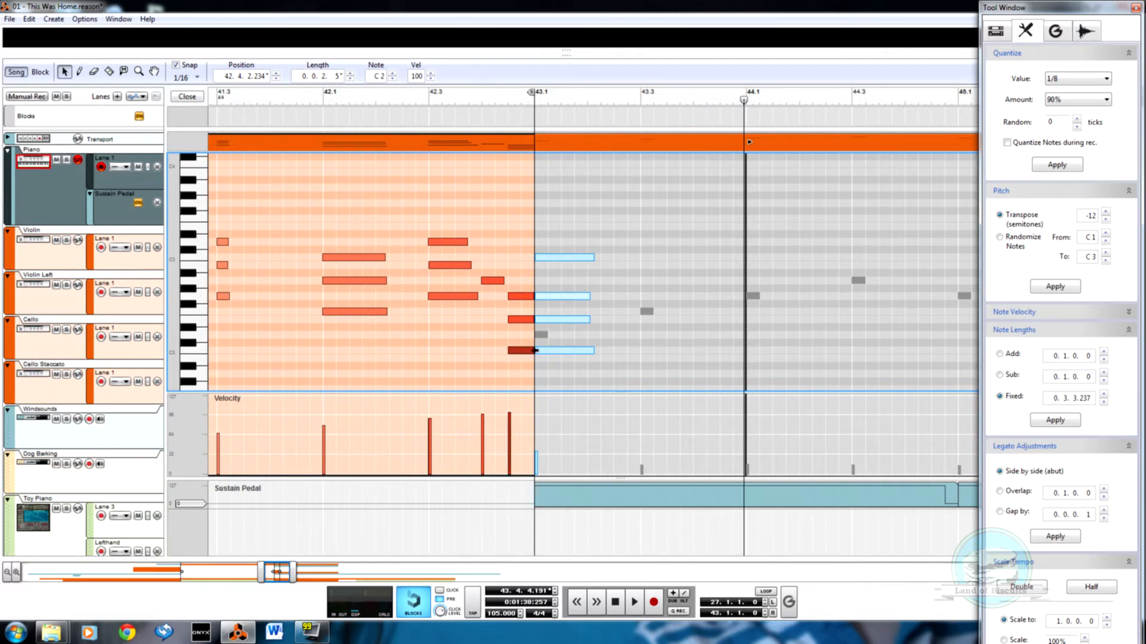
pyautogui.click(407, 101)
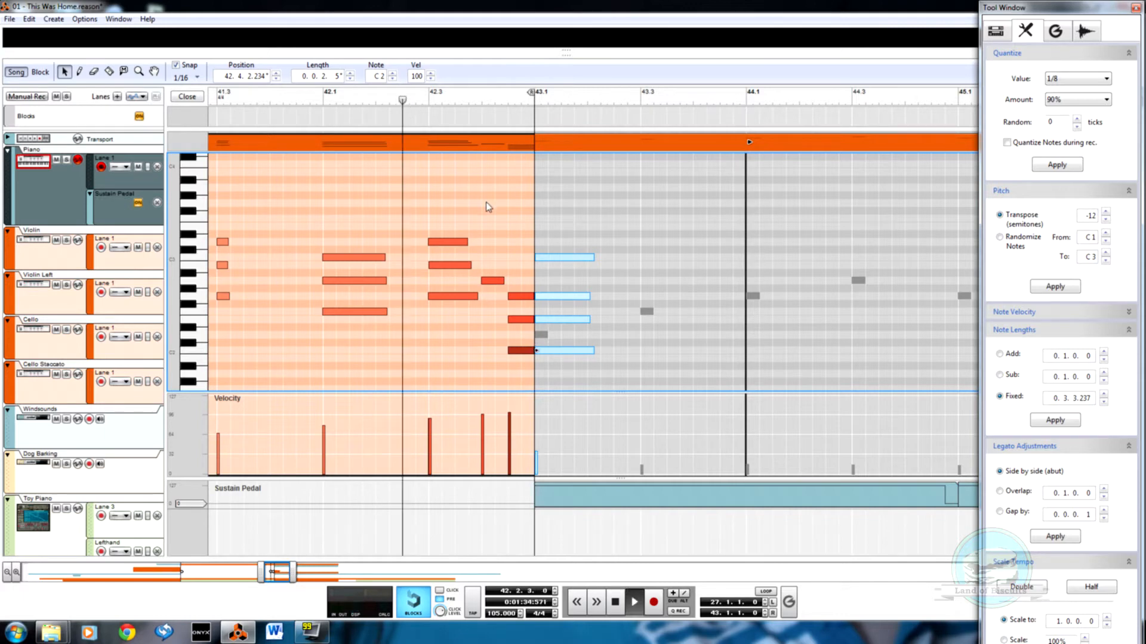
# Delete the single note and the three-note chord in the last beat of bar 42 and play the transition into bar 43
pyautogui.moveTo(505, 270); pyautogui.dragTo(518, 387)
pyautogui.press('Delete')
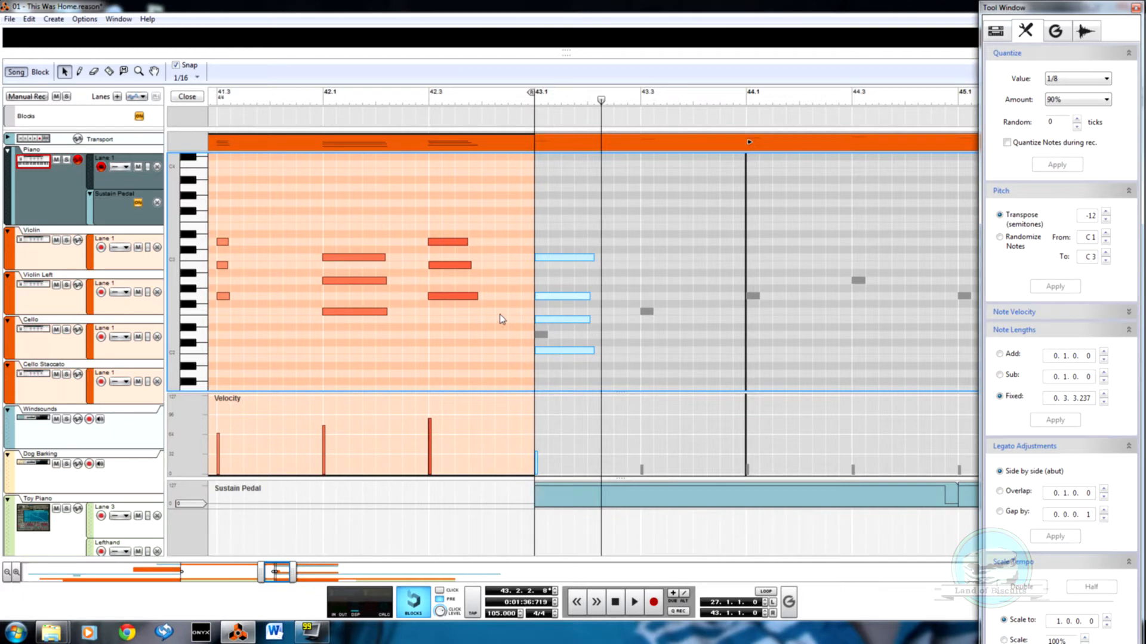
pyautogui.click(313, 96)
pyautogui.press('space')
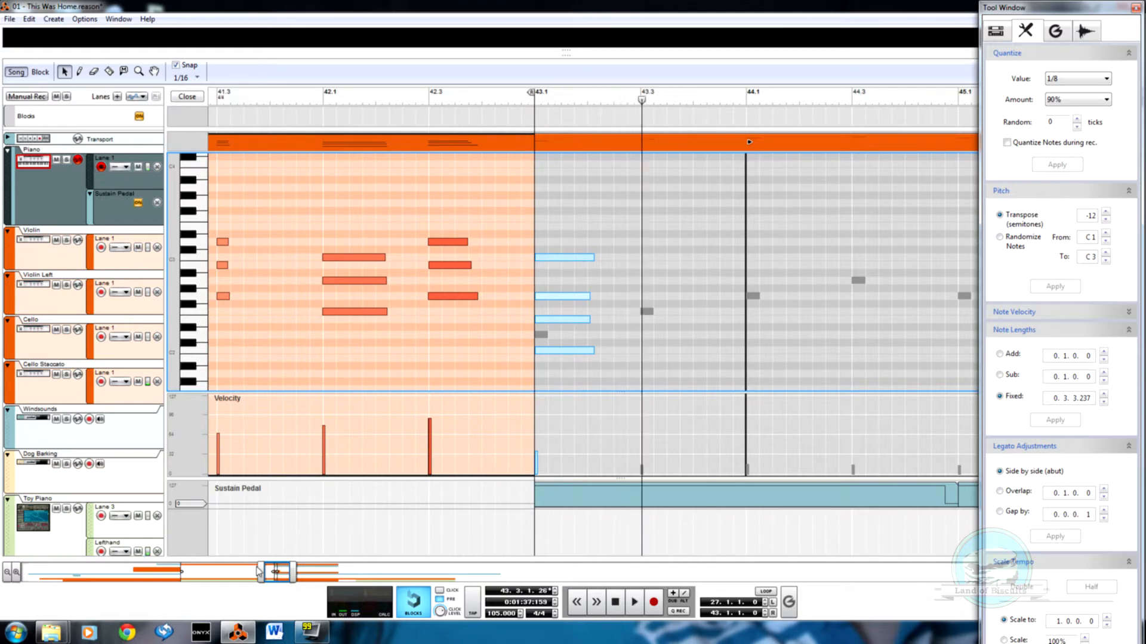
# Set the short three-note chord at the start of bar 36 to the fixed length 0.3.3.237
pyautogui.moveTo(261, 572); pyautogui.dragTo(162, 572)
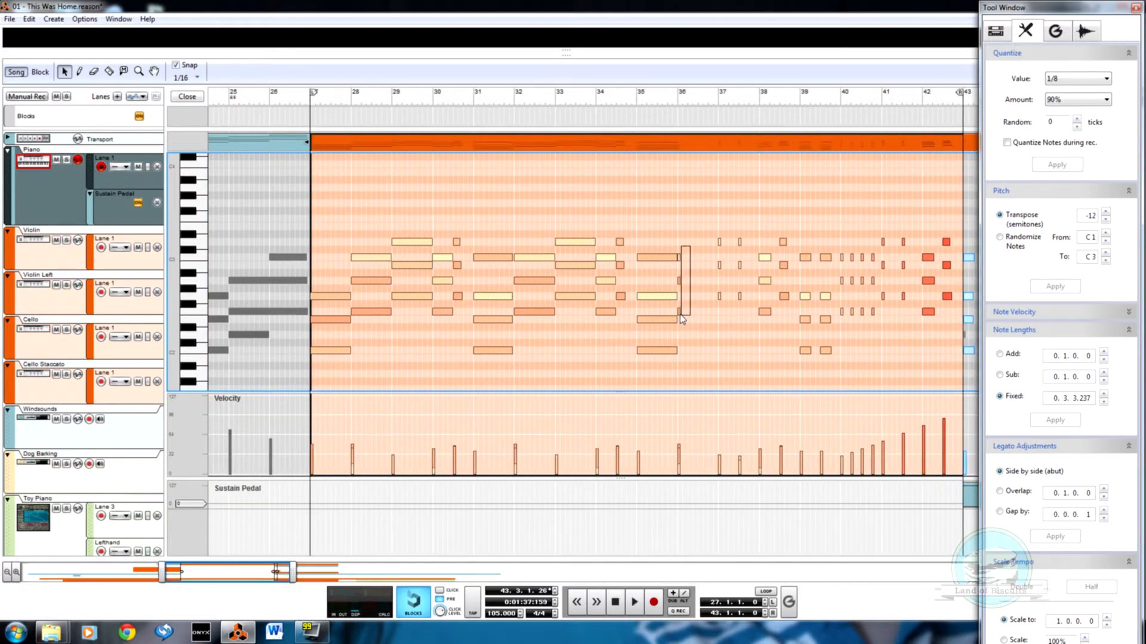
pyautogui.moveTo(678, 320); pyautogui.dragTo(680, 322)
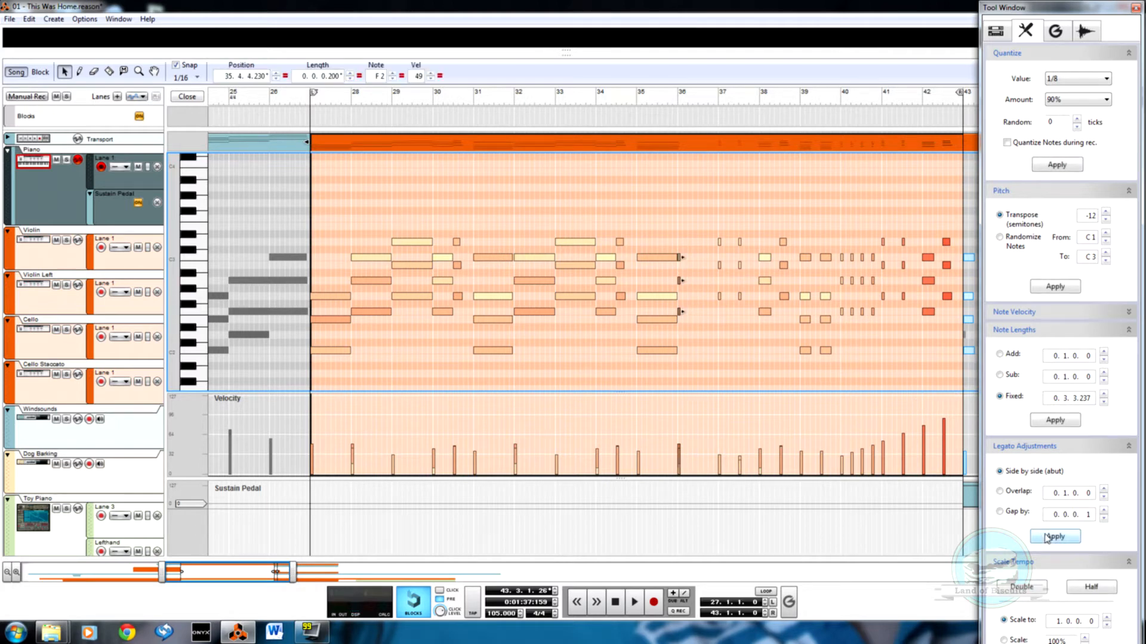
pyautogui.click(1048, 421)
pyautogui.moveTo(720, 226); pyautogui.dragTo(747, 310)
pyautogui.click(746, 339)
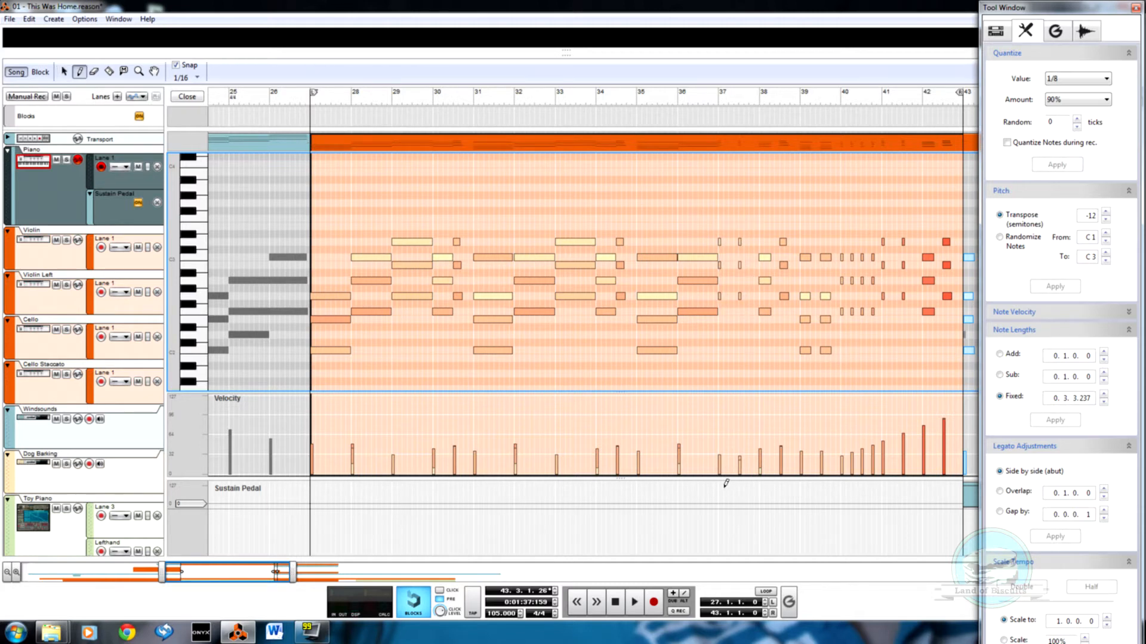
# Draw Sustain Pedal automation at about 110 from bar 37, extend its clip to bar 43, and play from the end of bar 36
pyautogui.moveTo(726, 483); pyautogui.dragTo(758, 485)
pyautogui.press('q')
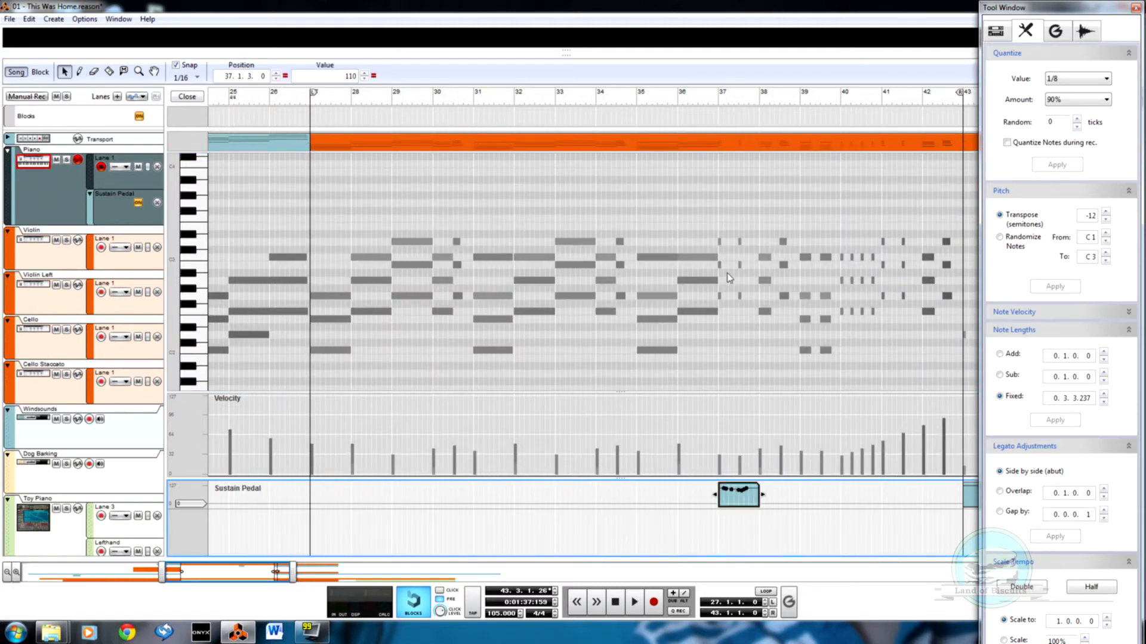
pyautogui.moveTo(763, 494); pyautogui.dragTo(956, 510)
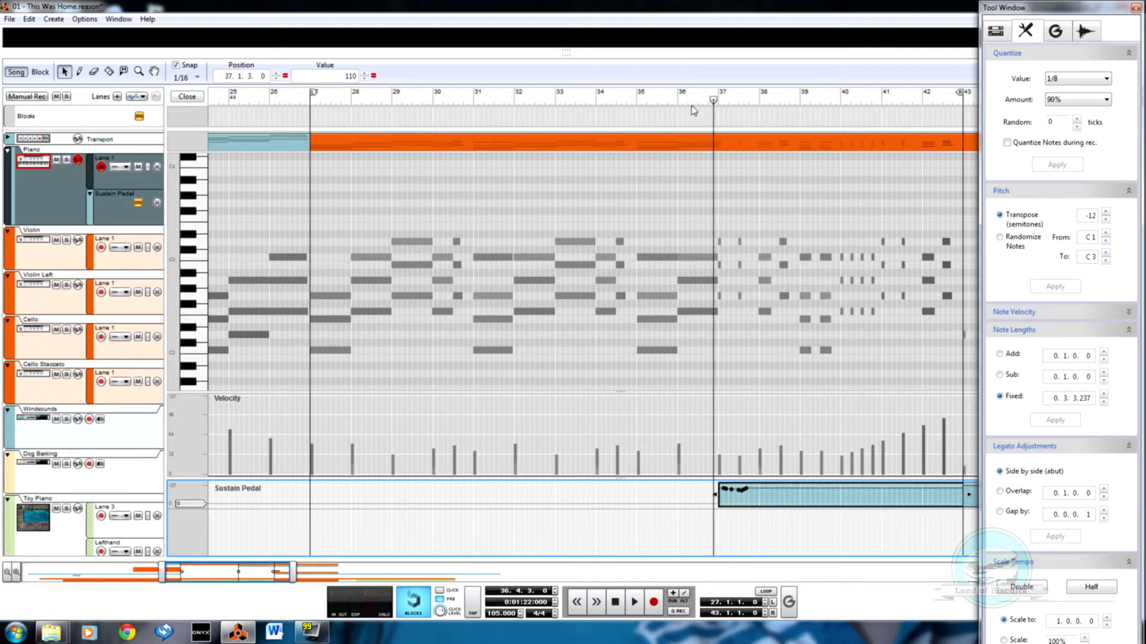
pyautogui.press('space')
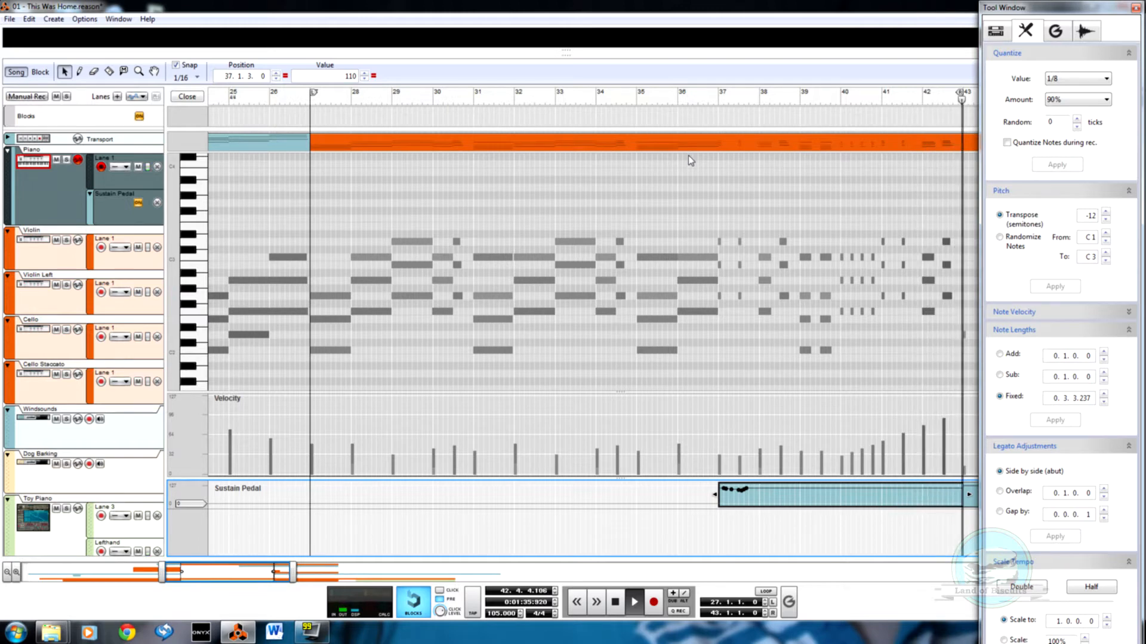
pyautogui.click(197, 99)
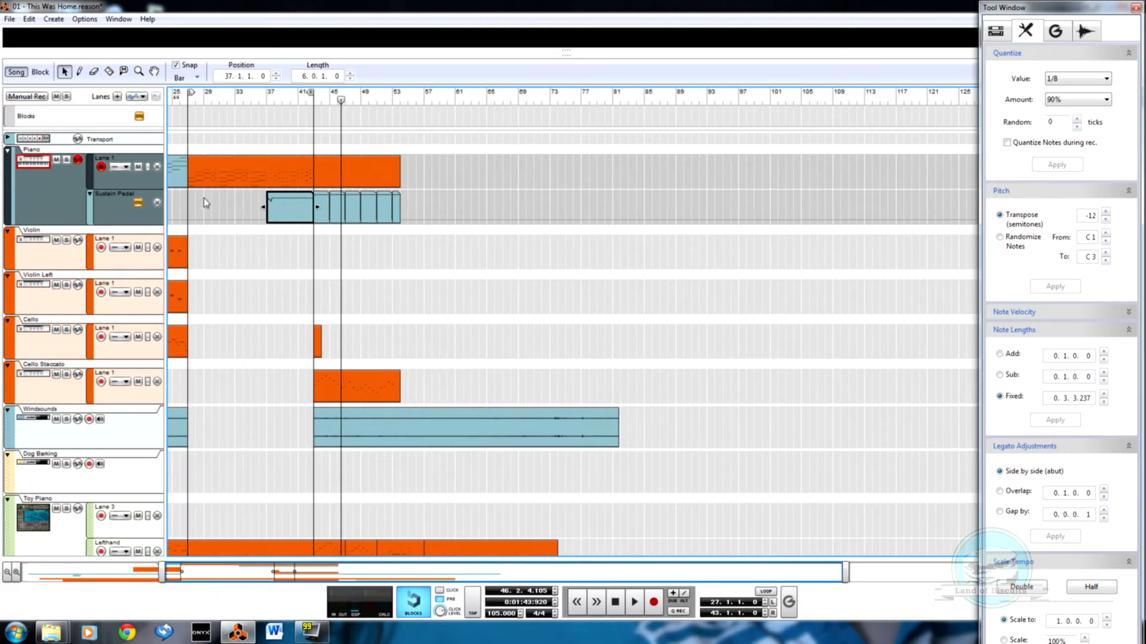
# Open the piano clip at bar 27 and select all of its notes
pyautogui.doubleClick(220, 180)
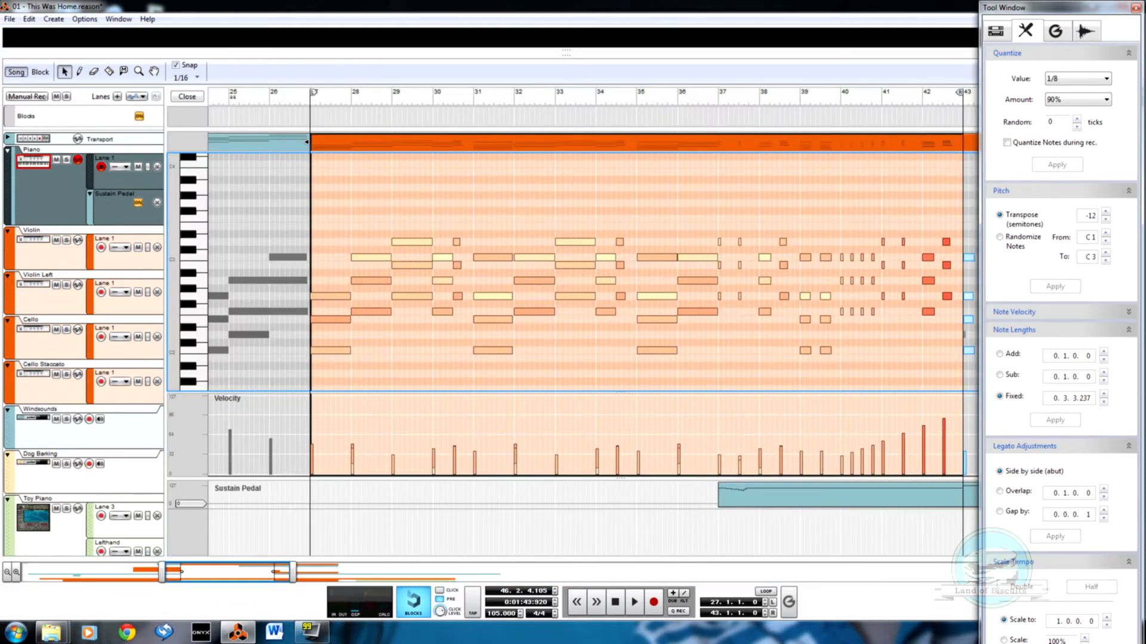
pyautogui.moveTo(289, 570); pyautogui.dragTo(514, 571)
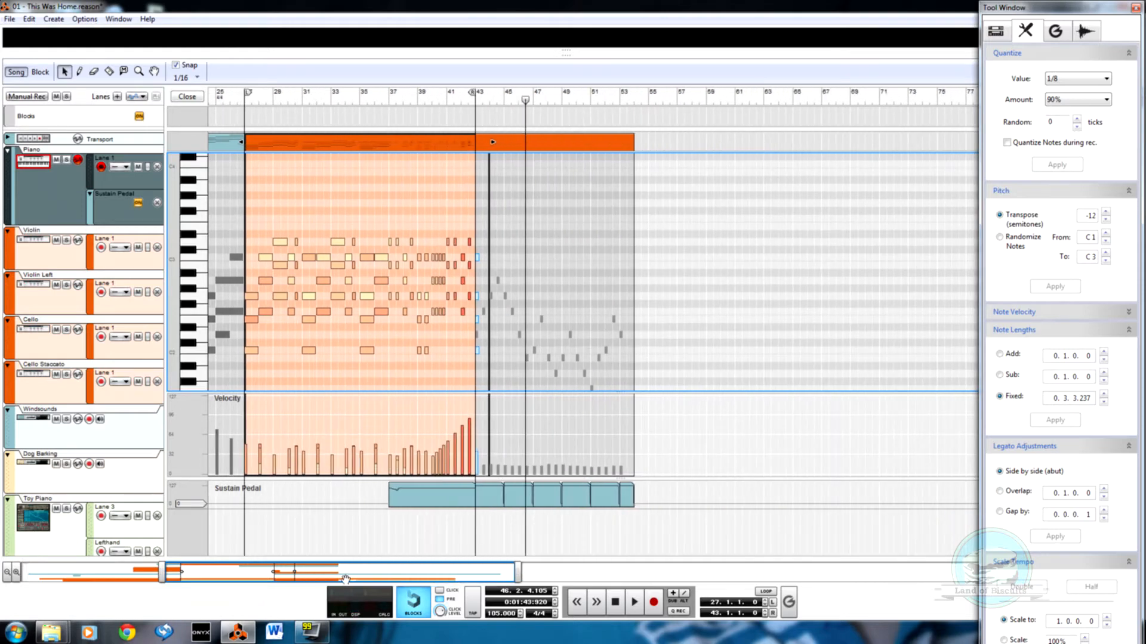
pyautogui.moveTo(346, 577); pyautogui.dragTo(278, 574)
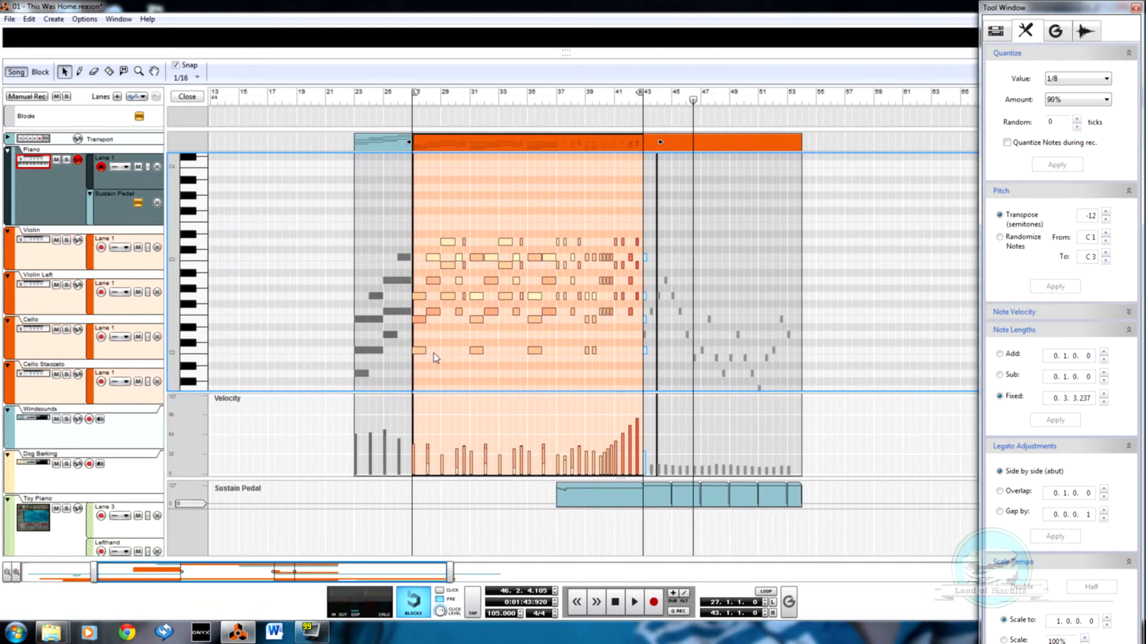
pyautogui.scroll(-5, 434, 353)
pyautogui.scroll(2, 568, 305)
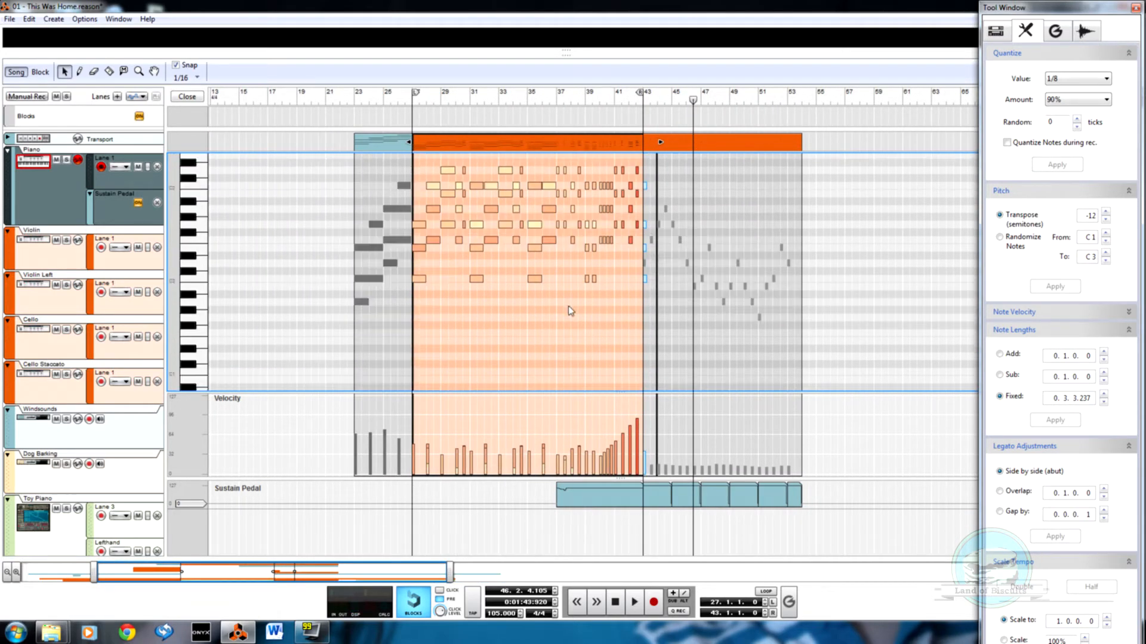
pyautogui.click(419, 279)
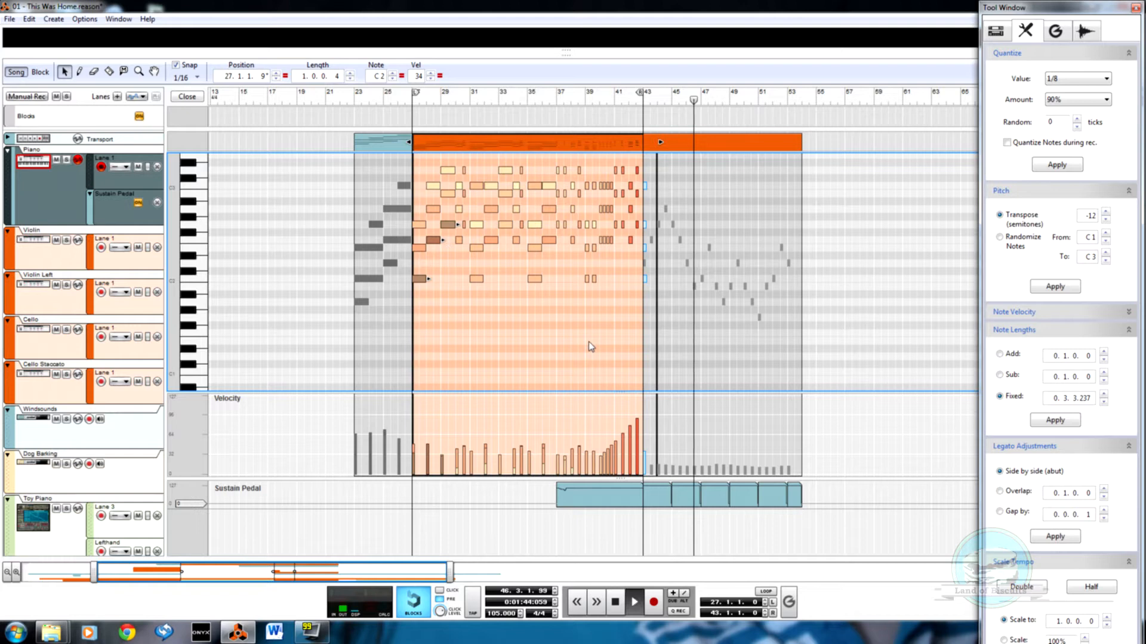
pyautogui.moveTo(639, 298); pyautogui.dragTo(406, 210)
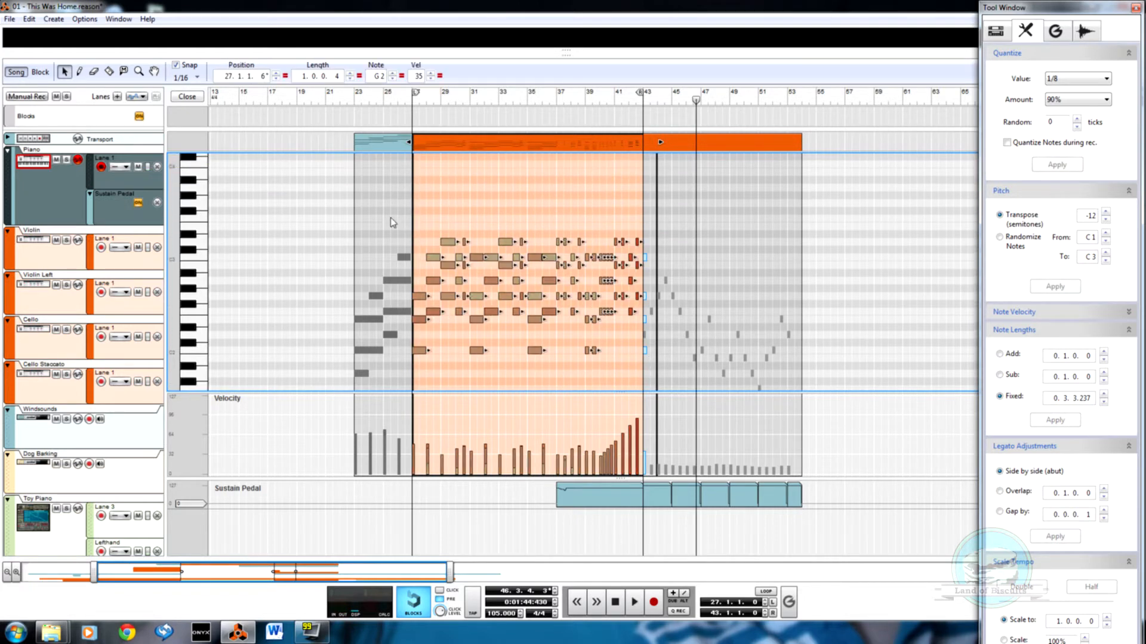
# Add a new note lane to the Piano track, copy the bar 27 clip onto it and open the copy
pyautogui.rightClick(114, 189)
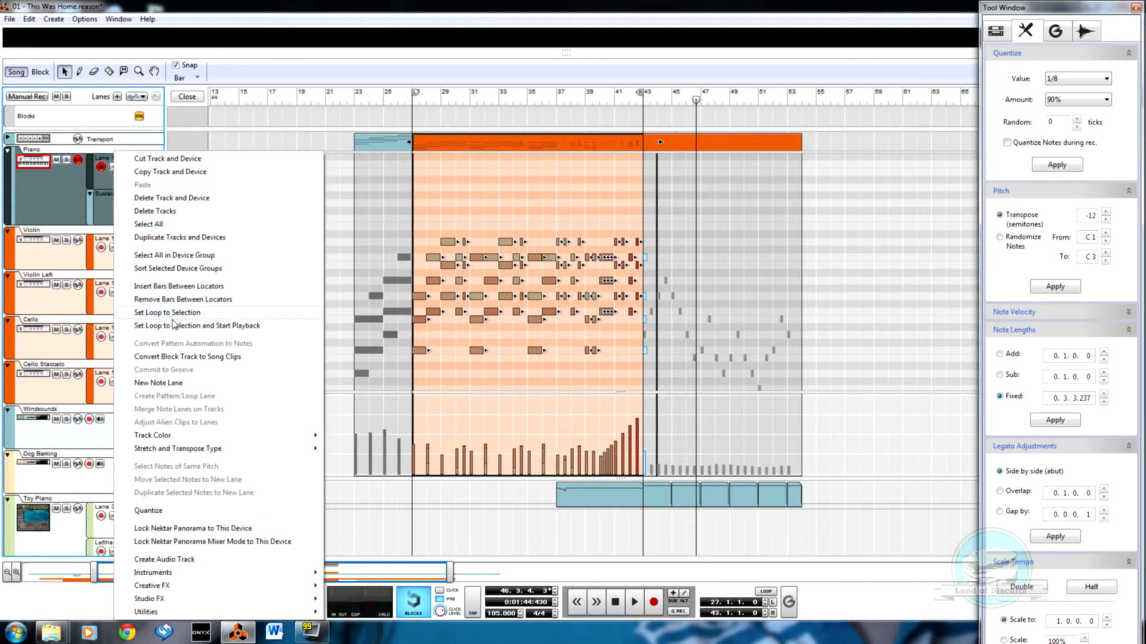
pyautogui.click(168, 382)
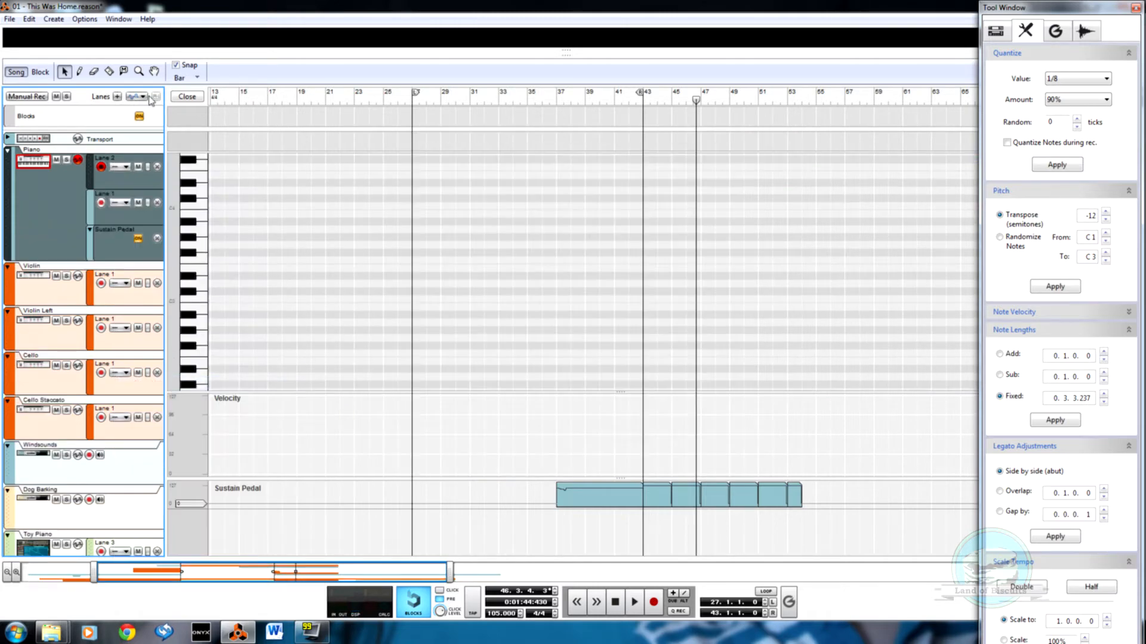
pyautogui.click(182, 98)
pyautogui.moveTo(342, 216); pyautogui.dragTo(335, 170)
pyautogui.doubleClick(335, 171)
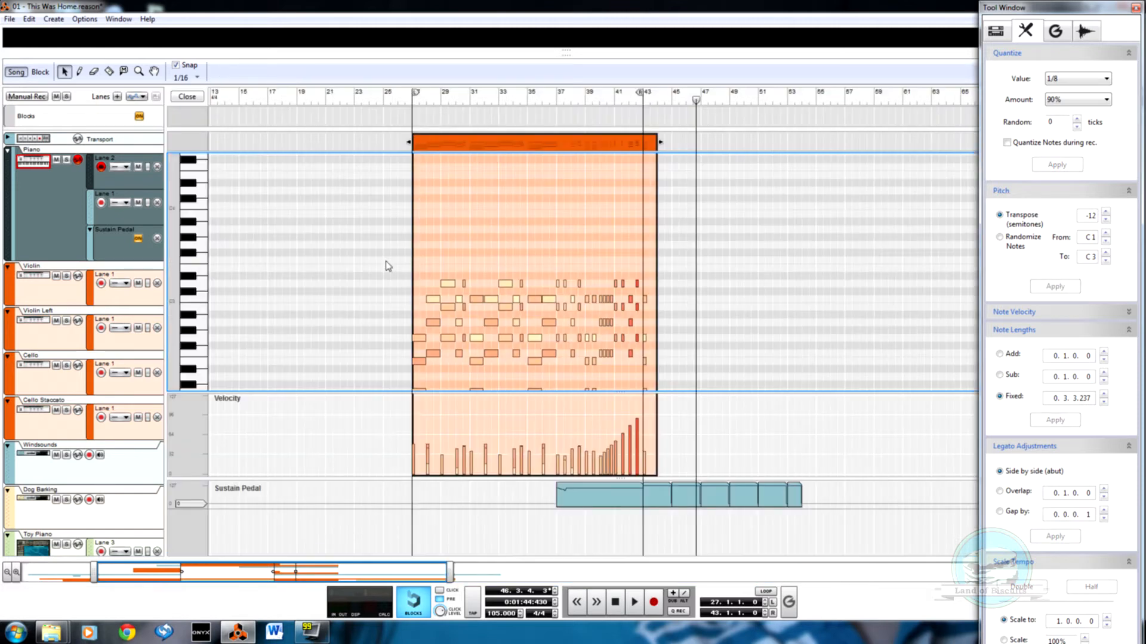
# Transpose all notes of the copied piano clip by -12 semitones twice
pyautogui.scroll(-3, 364, 238)
pyautogui.moveTo(373, 165); pyautogui.dragTo(757, 324)
pyautogui.click(1055, 287)
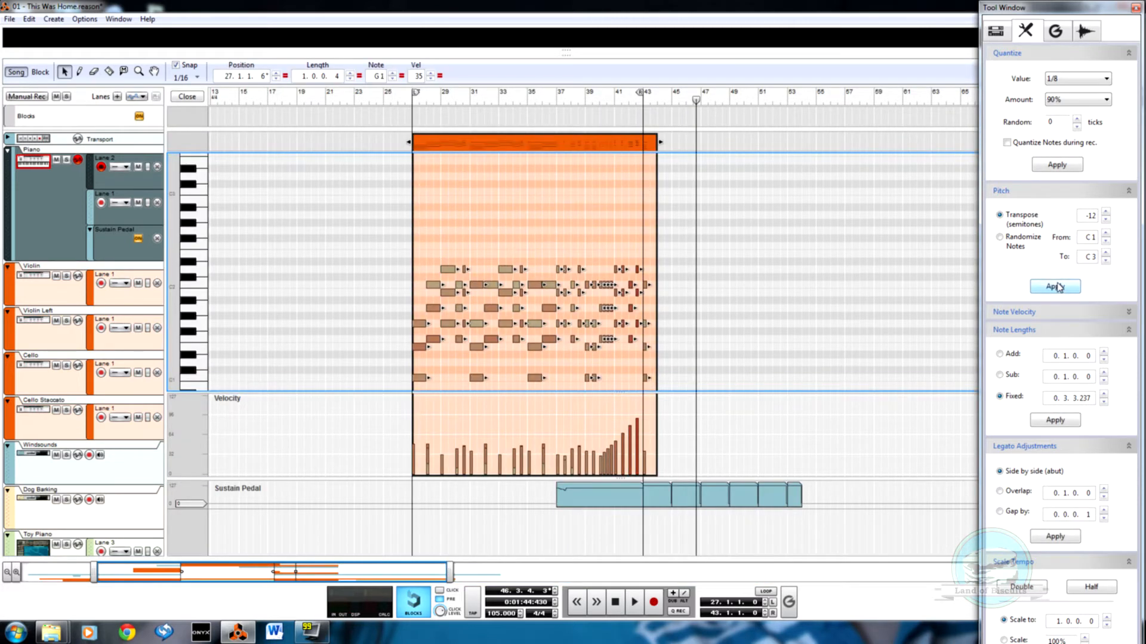
pyautogui.click(1055, 288)
pyautogui.scroll(-4, 403, 311)
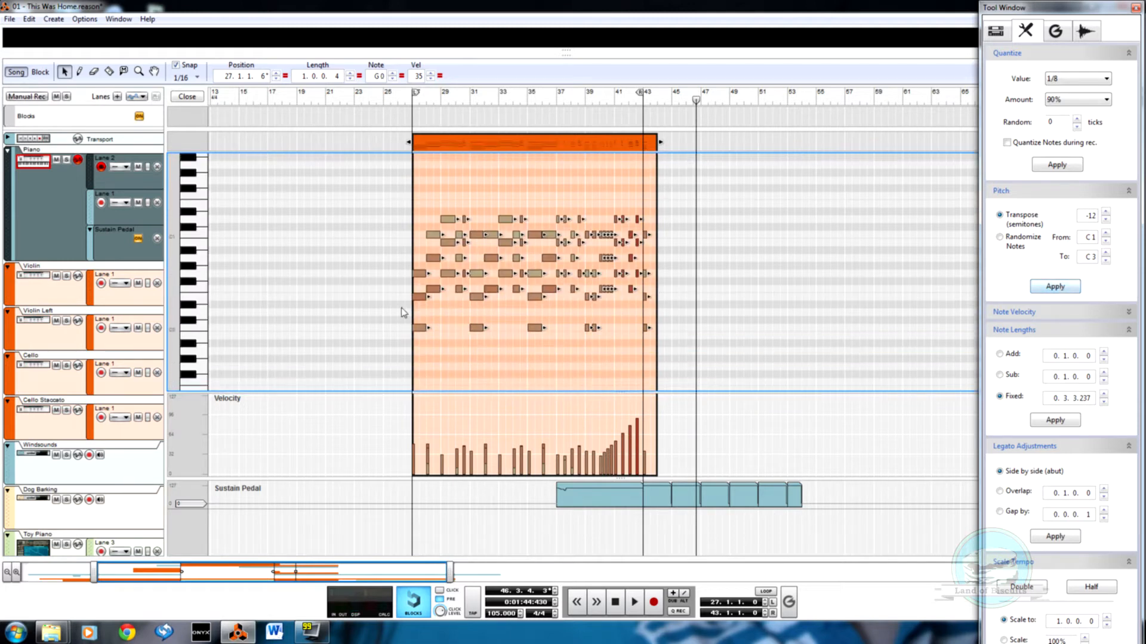
# Delete the lowest and highest notes of the chord at bar 27 and the middle note of the chord at bar 28
pyautogui.click(367, 240)
pyautogui.click(420, 328)
pyautogui.press('Delete')
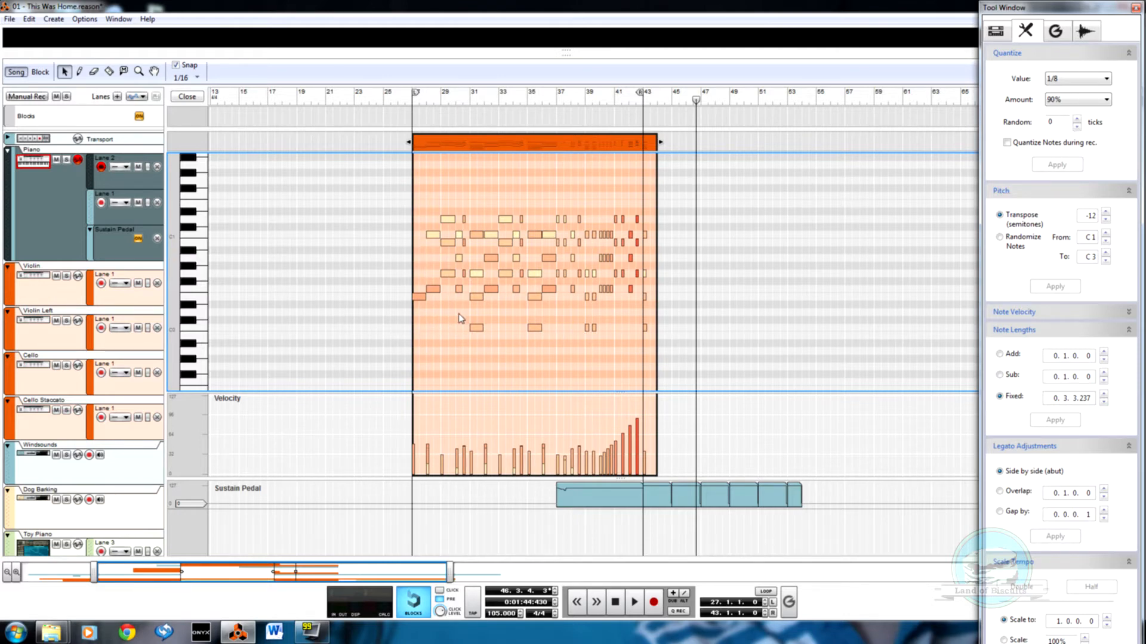
# Delete the extra chord notes from bars 28 to 36 so that only a single-note line is left
pyautogui.scroll(2, 457, 316)
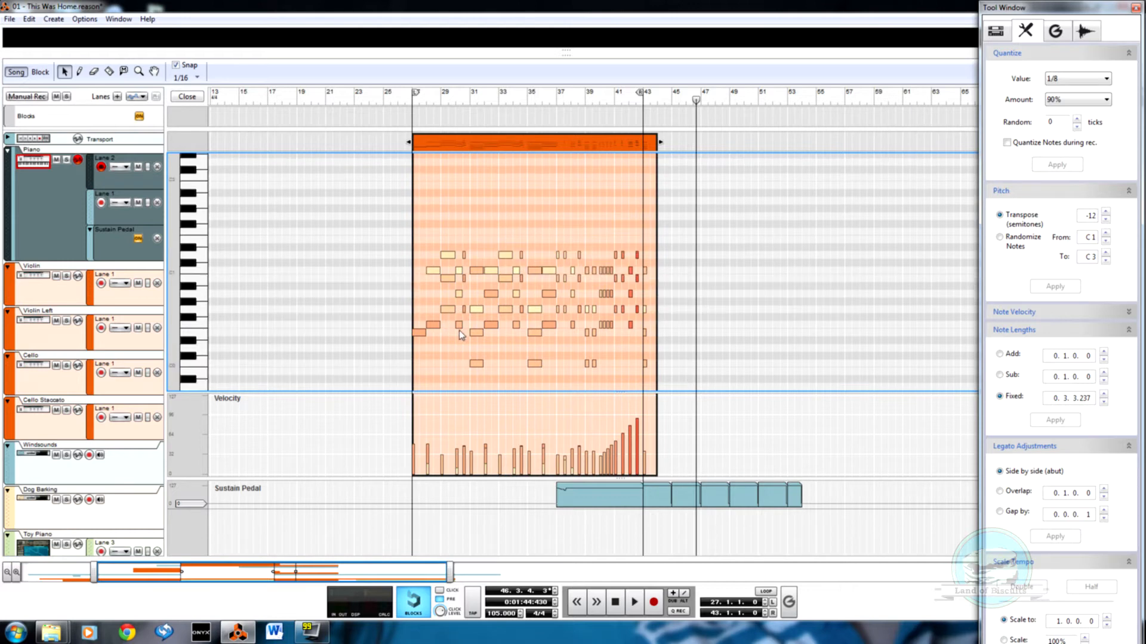
pyautogui.scroll(2, 446, 352)
pyautogui.scroll(-2, 444, 354)
pyautogui.moveTo(459, 297); pyautogui.dragTo(465, 338)
pyautogui.moveTo(492, 283); pyautogui.dragTo(493, 284)
pyautogui.press('Delete')
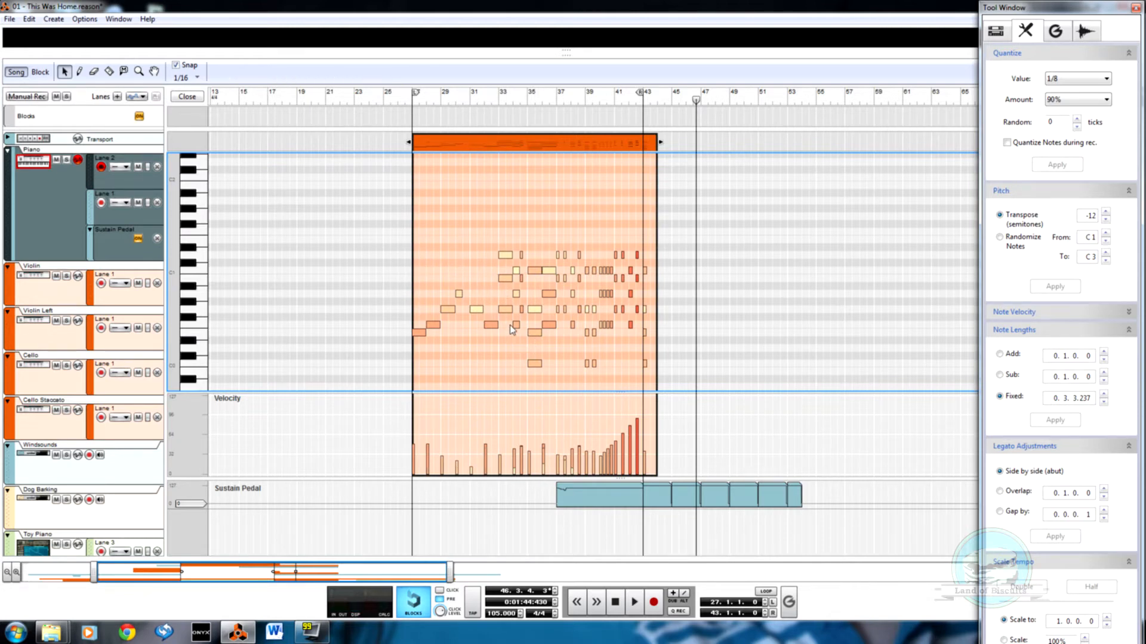
pyautogui.moveTo(526, 298); pyautogui.dragTo(526, 298)
pyautogui.press('Delete')
pyautogui.scroll(-1, 543, 376)
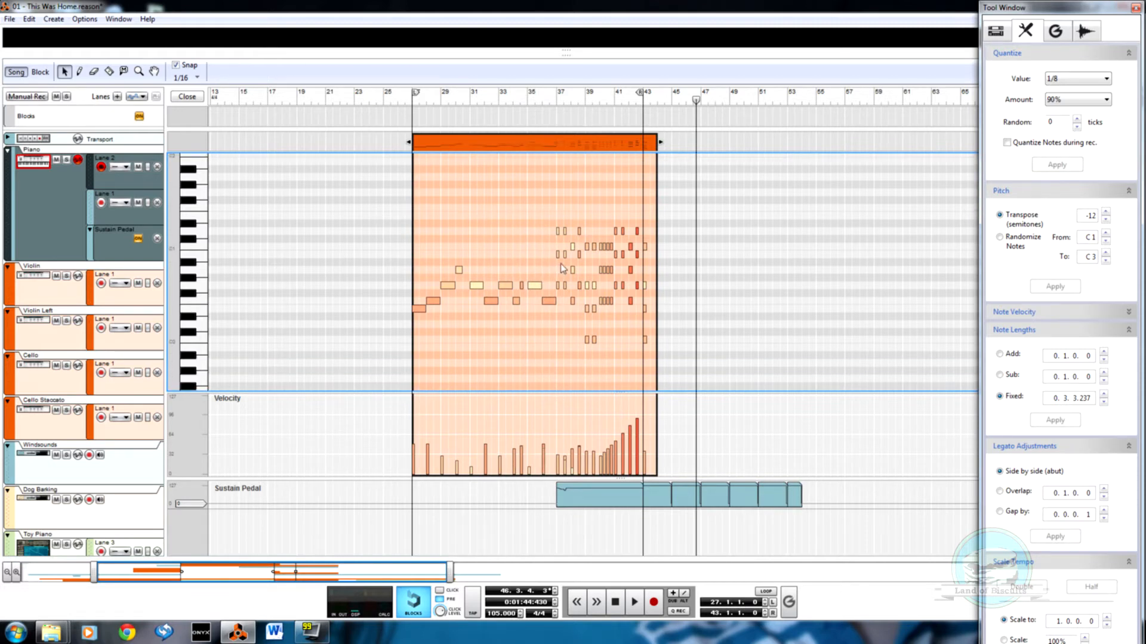
# Play from bar 27 and transpose the single-note line of bars 27 to 36 by 12 semitones
pyautogui.click(413, 102)
pyautogui.press('space')
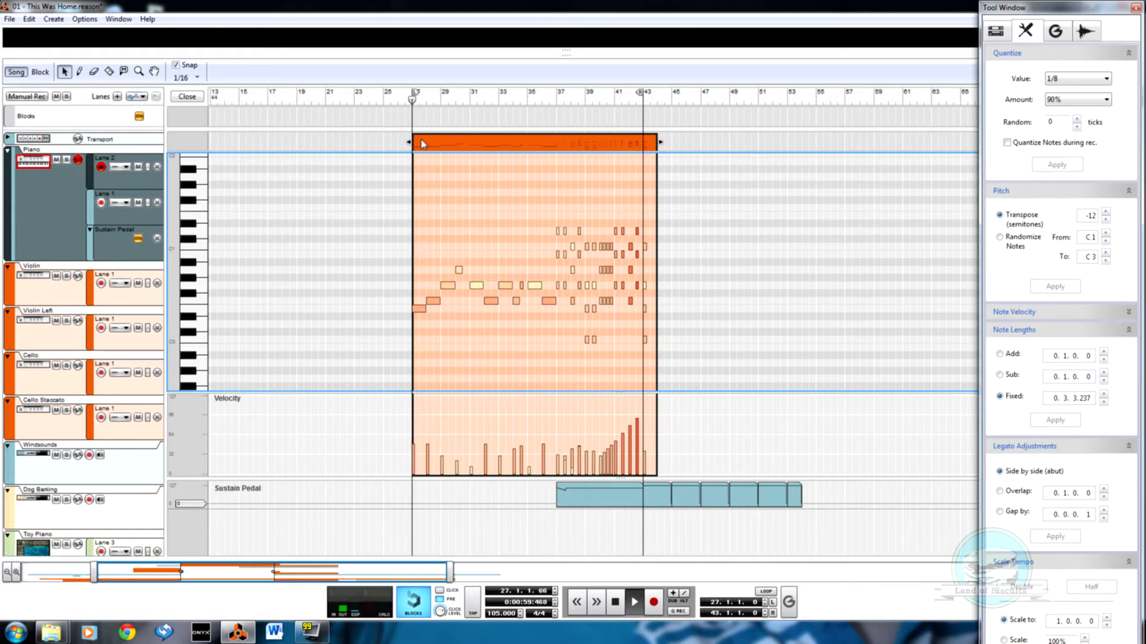
pyautogui.moveTo(375, 243)
pyautogui.mouseDown()
pyautogui.moveTo(403, 290)
pyautogui.moveTo(546, 354)
pyautogui.mouseUp()
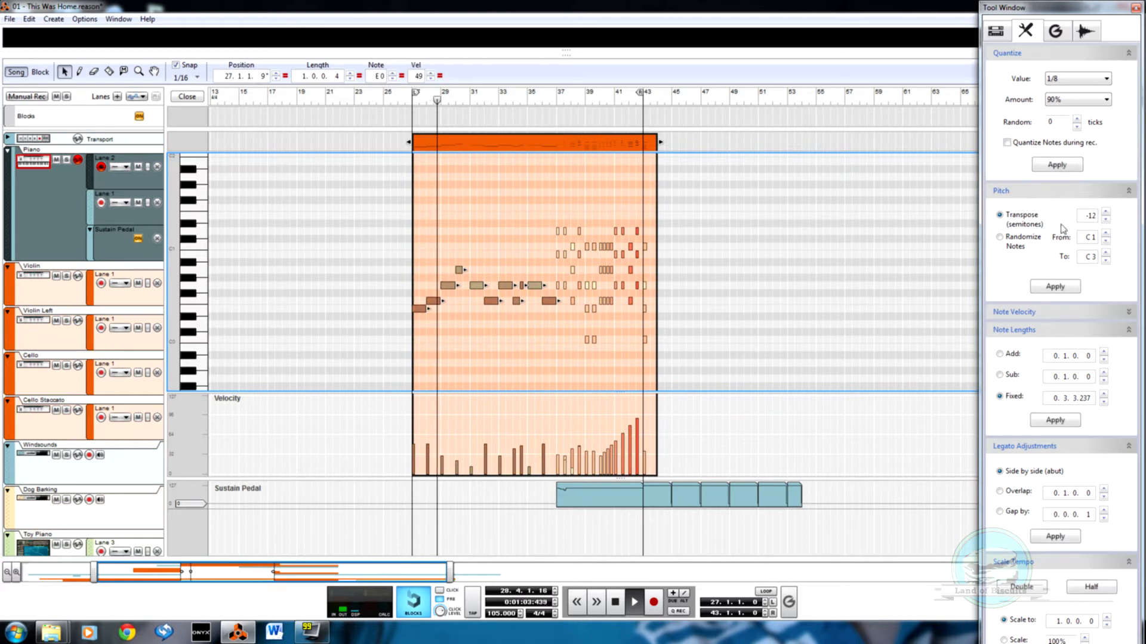
pyautogui.doubleClick(1087, 216)
pyautogui.click(1067, 288)
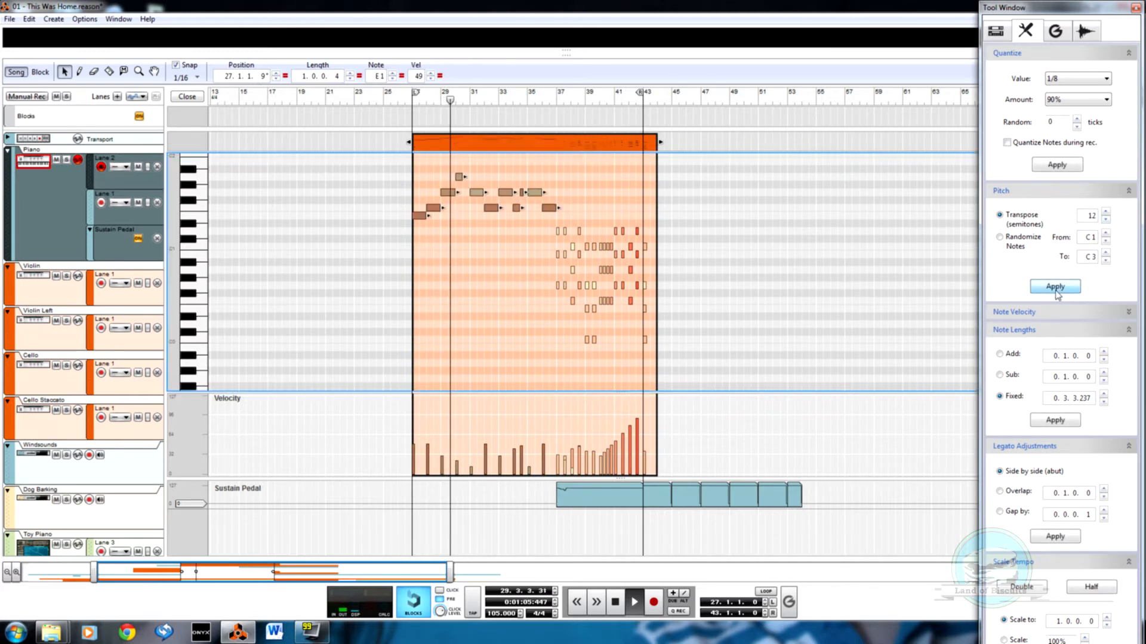
# Transpose the short chords of bars 37 to 43 by 12 semitones
pyautogui.scroll(2, 510, 288)
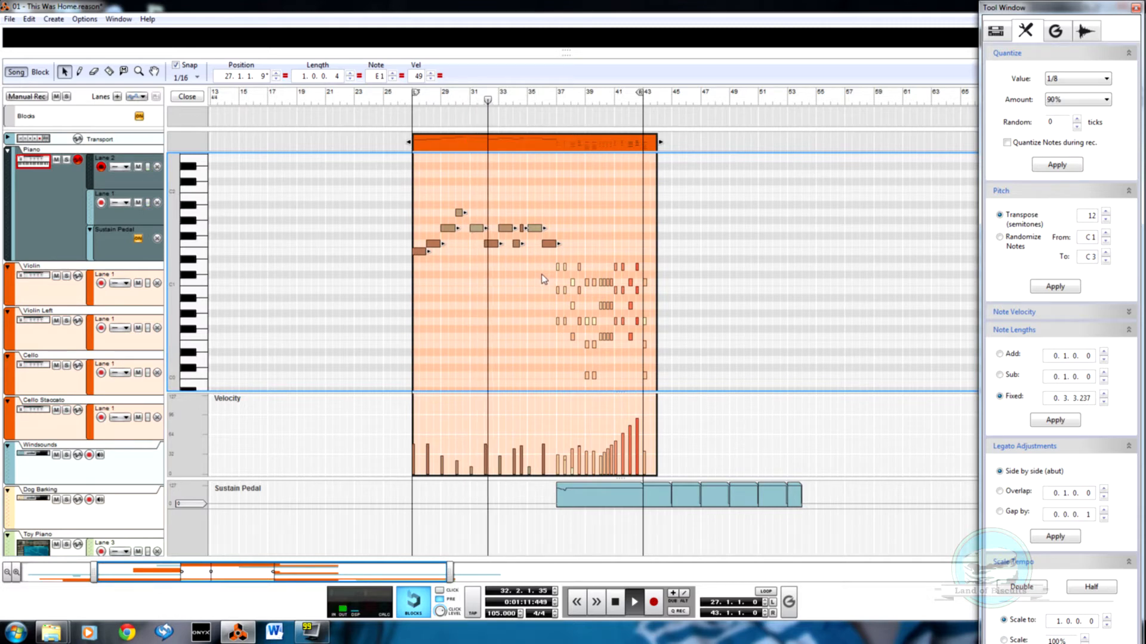
pyautogui.moveTo(537, 256); pyautogui.dragTo(697, 391)
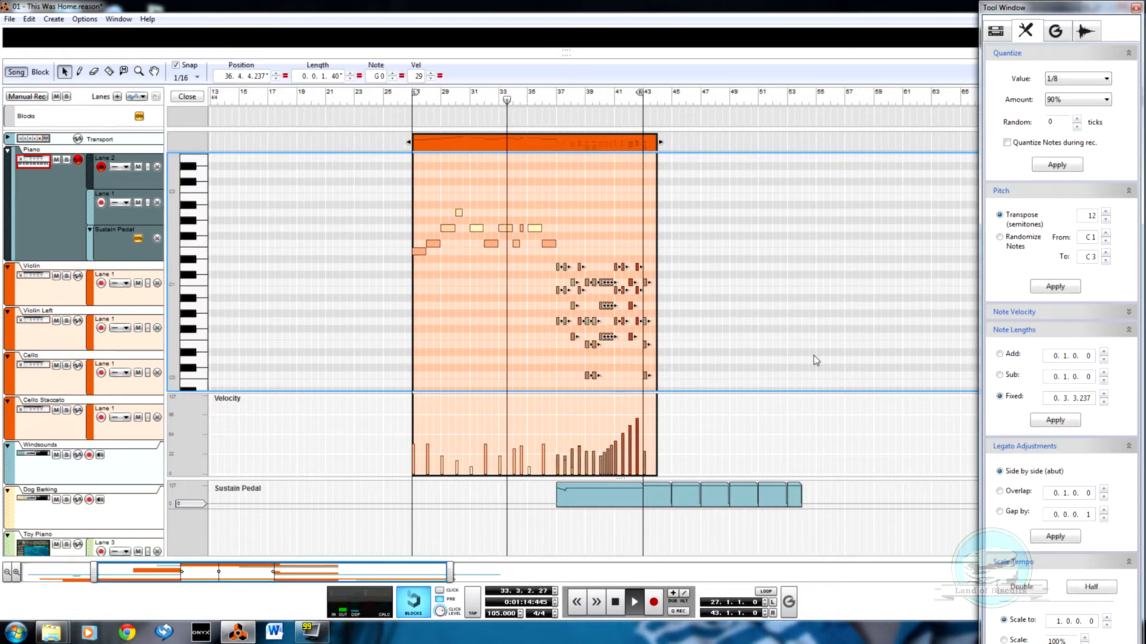
pyautogui.click(1055, 287)
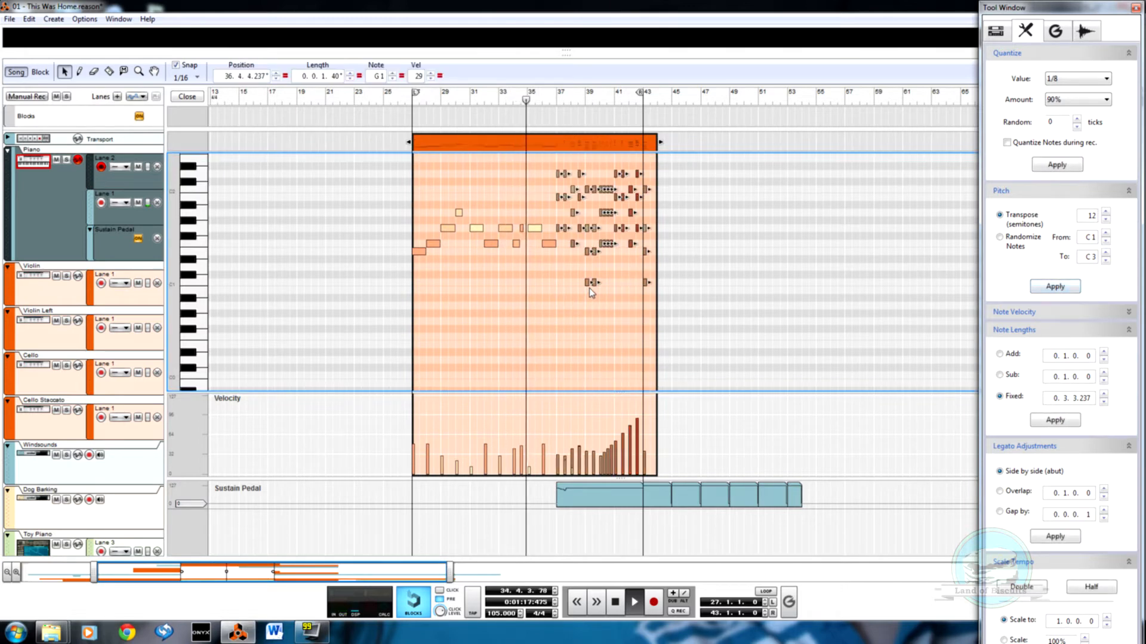
# Delete the C 1 notes at the bottom of the chords in bars 39 and 43
pyautogui.press('w')
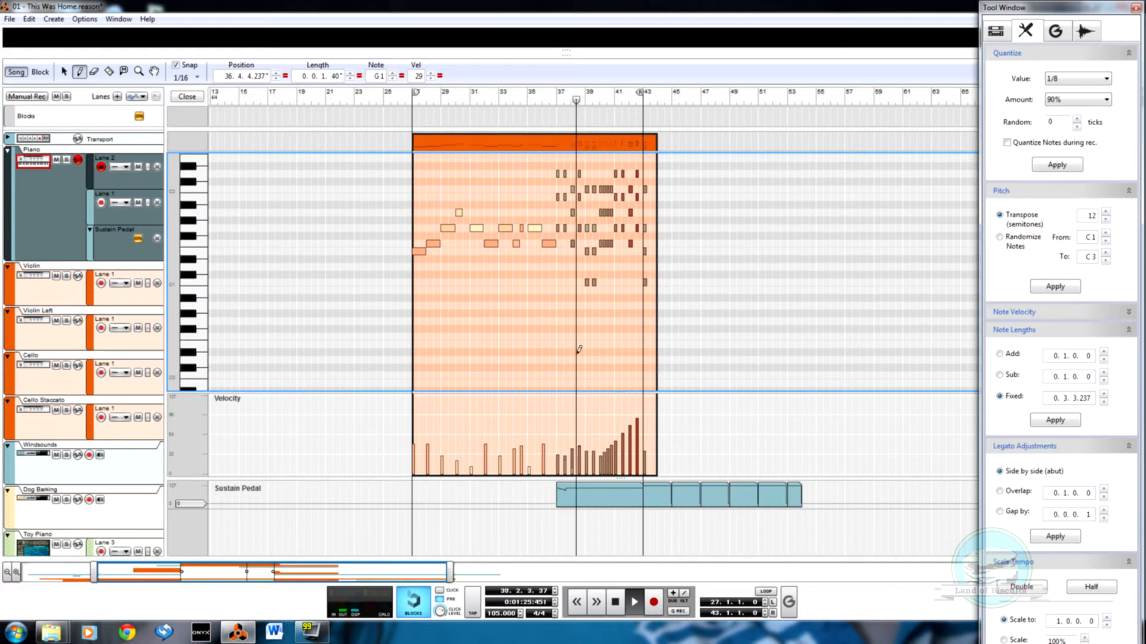
pyautogui.press('q')
pyautogui.moveTo(574, 271); pyautogui.dragTo(741, 303)
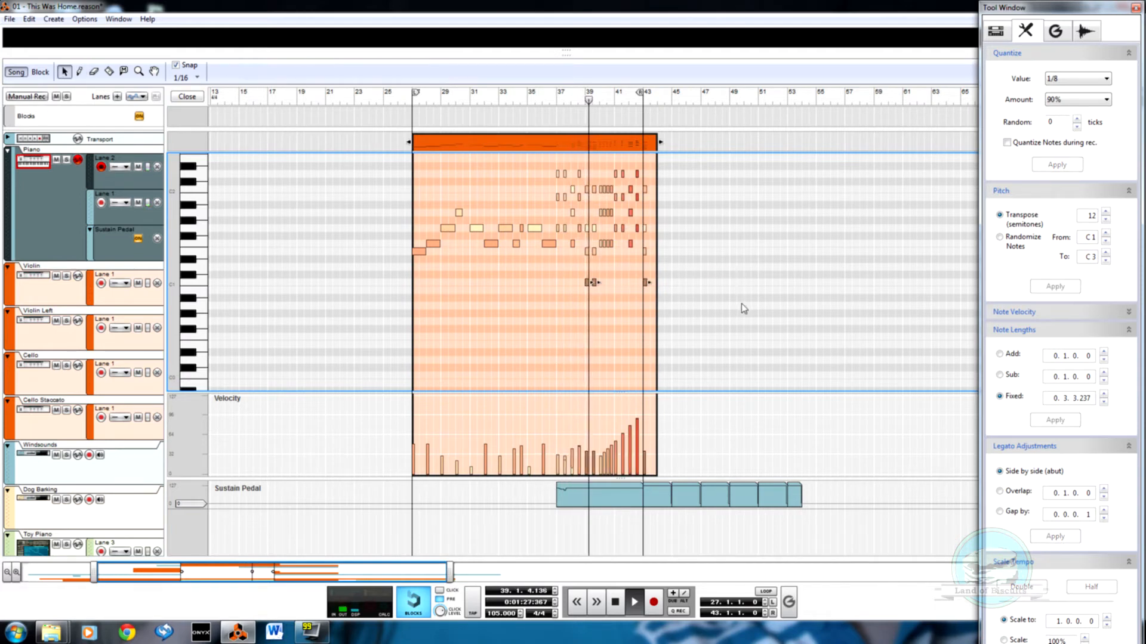
pyautogui.press('Delete')
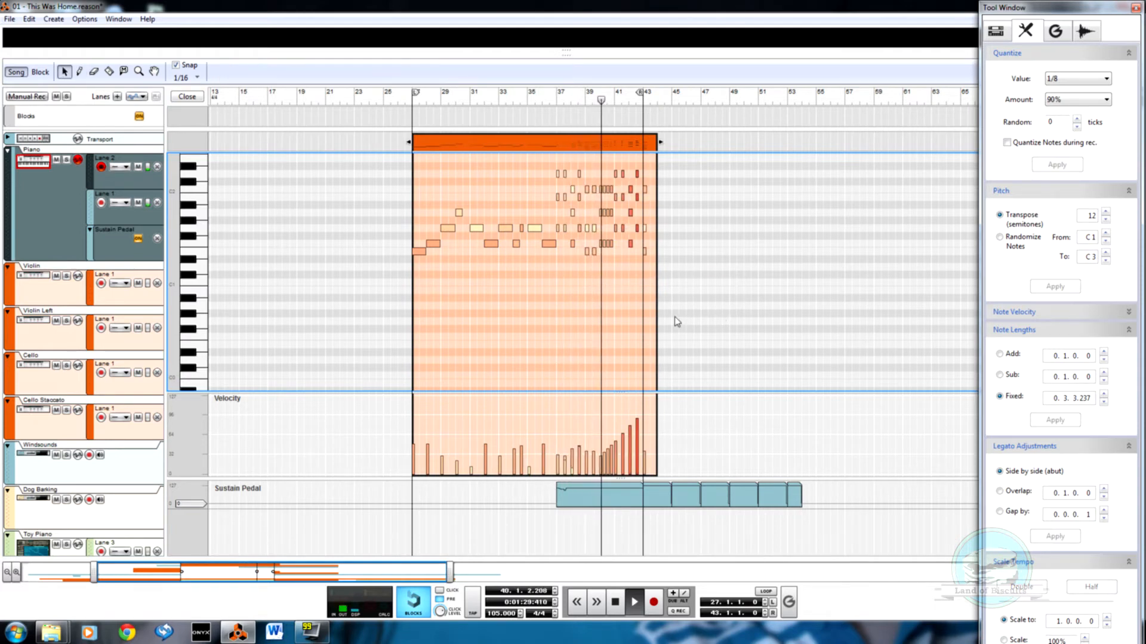
pyautogui.scroll(2, 677, 319)
pyautogui.scroll(1, 677, 322)
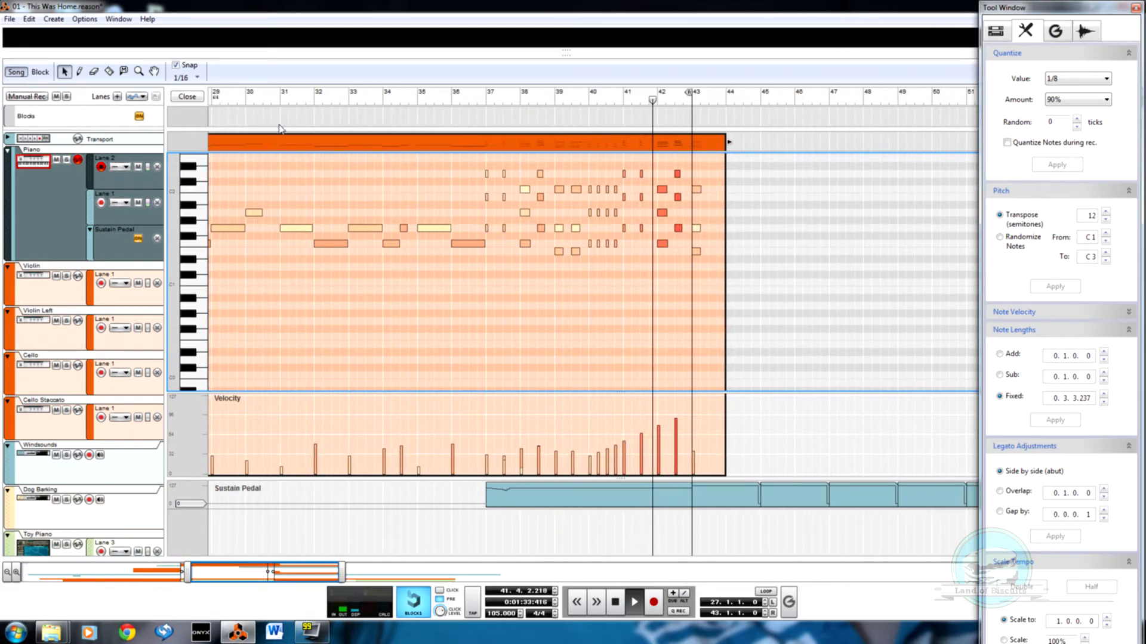
# Close the note editor and examine the whole arrangement's tracks around bars 27 to 43
pyautogui.click(196, 96)
pyautogui.moveTo(188, 574); pyautogui.dragTo(2, 537)
pyautogui.scroll(-3, 158, 425)
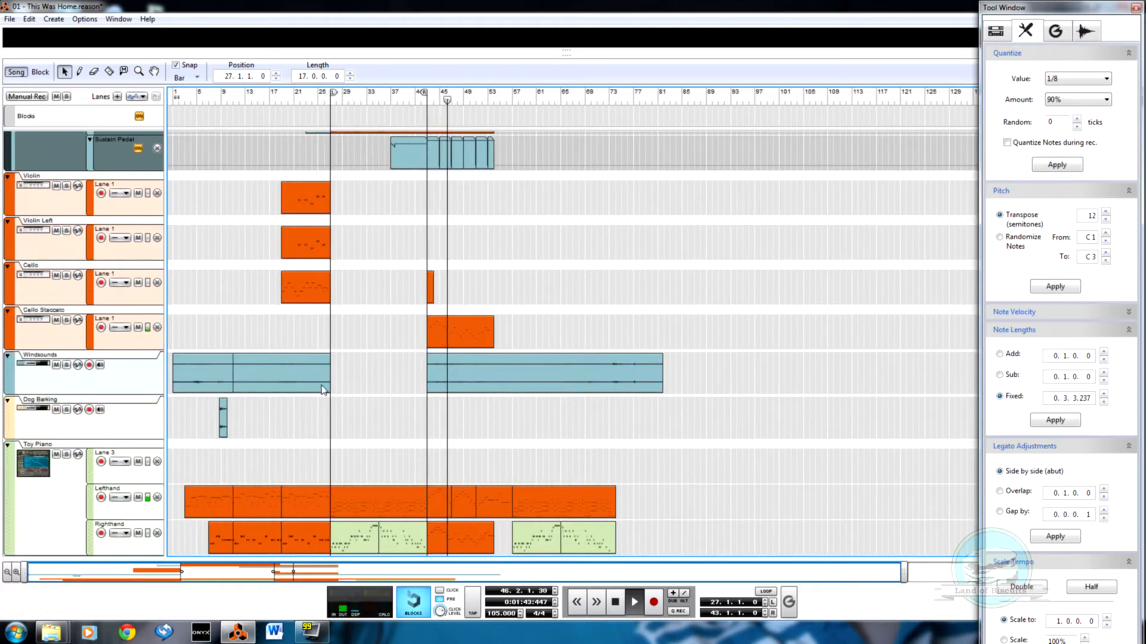
pyautogui.press('t')
pyautogui.click(373, 501)
pyautogui.scroll(3, 368, 425)
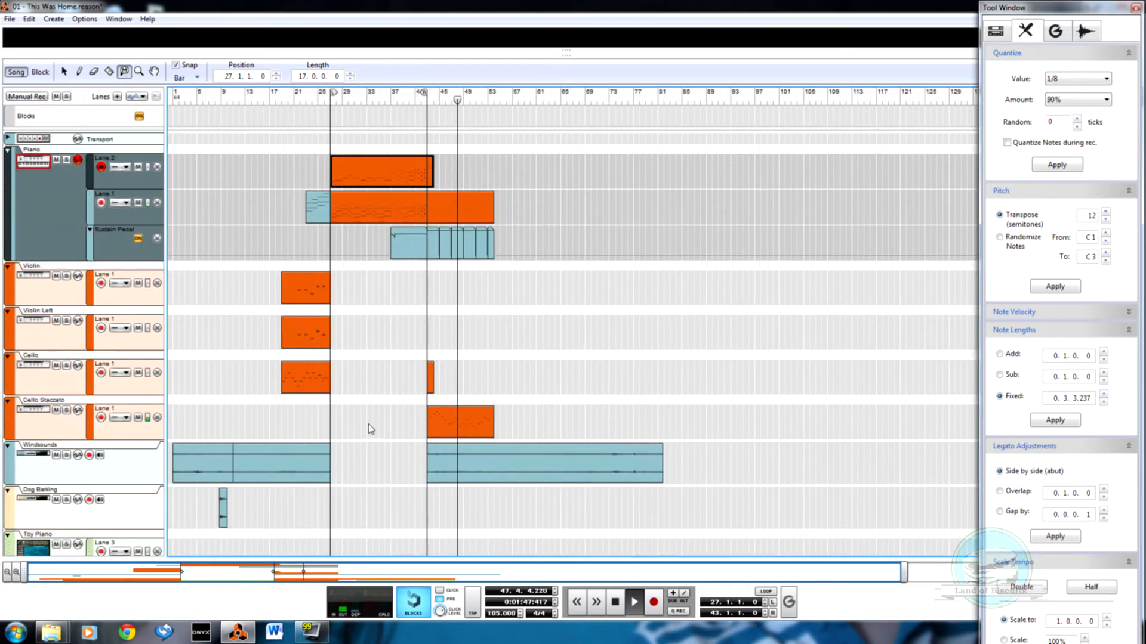
pyautogui.press('q')
pyautogui.click(374, 219)
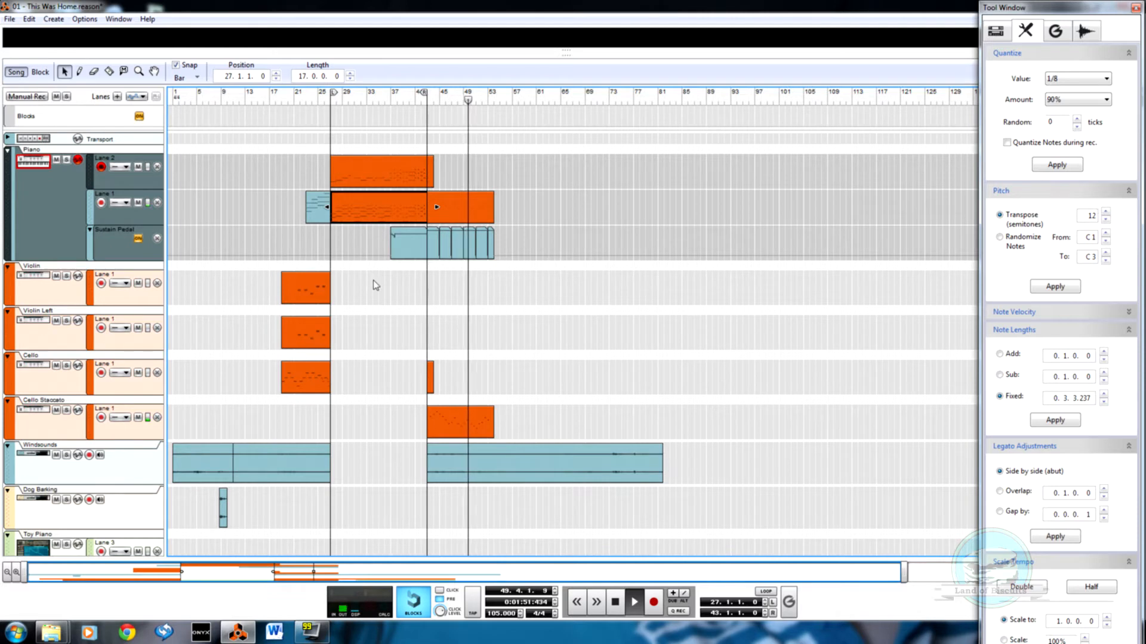
pyautogui.scroll(-3, 365, 280)
pyautogui.scroll(3, 375, 302)
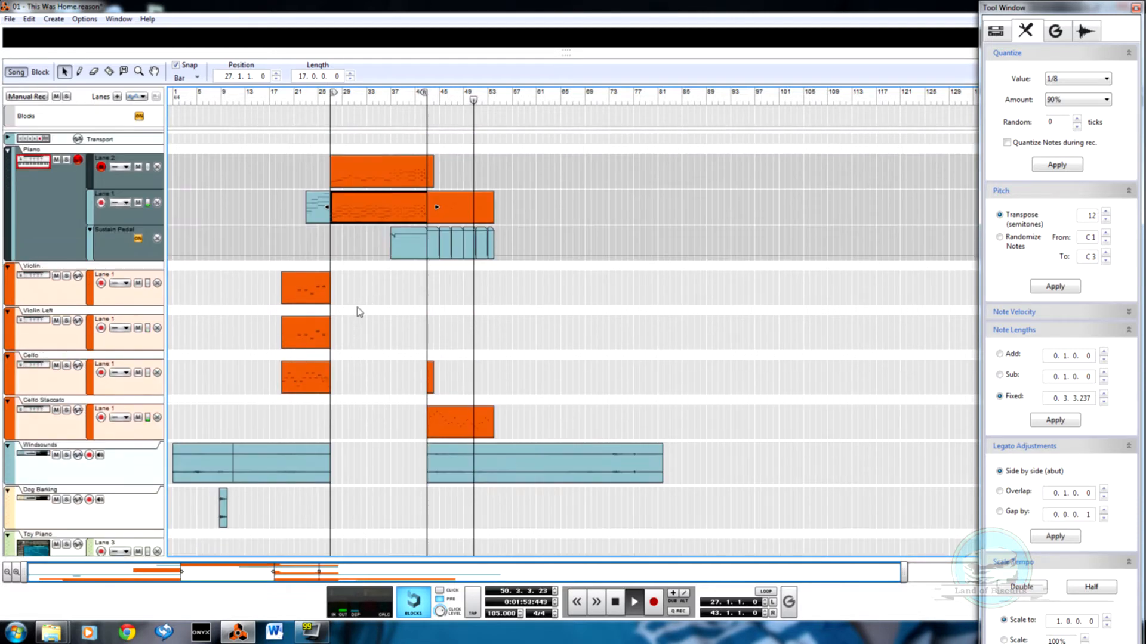
# Split the Piano Lane 2 clip at bar 37
pyautogui.moveTo(333, 171); pyautogui.dragTo(392, 182)
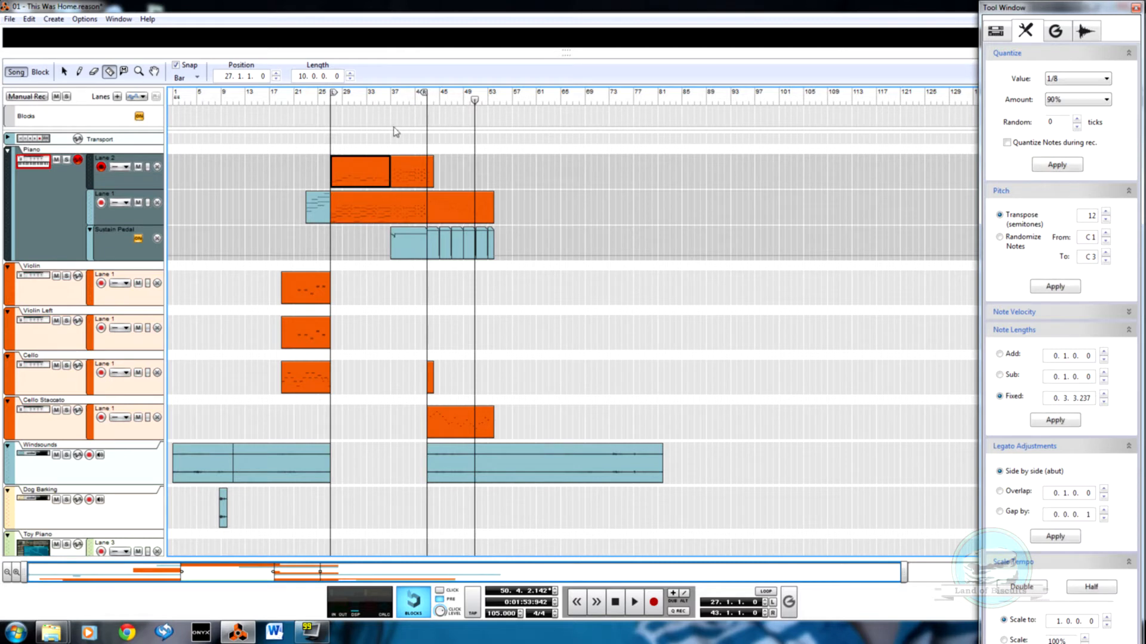
pyautogui.scroll(4, 387, 161)
pyautogui.scroll(2, 313, 193)
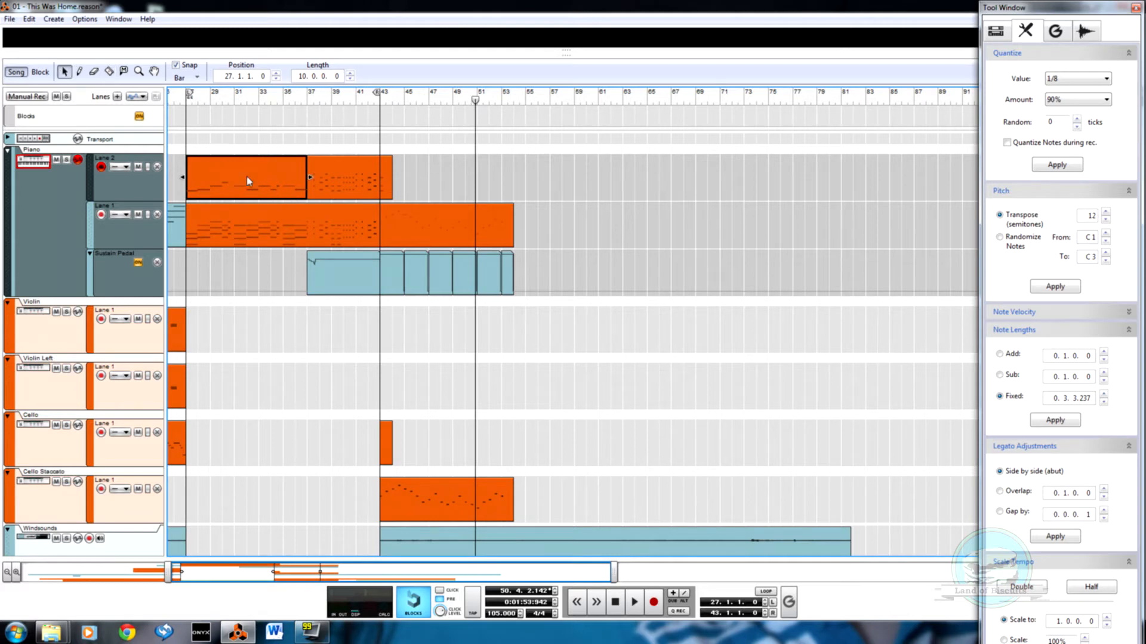
# Undo the split at bar 37 and split the Piano Lane 2 clip at bar 35
pyautogui.scroll(-4, 249, 201)
pyautogui.click(287, 178)
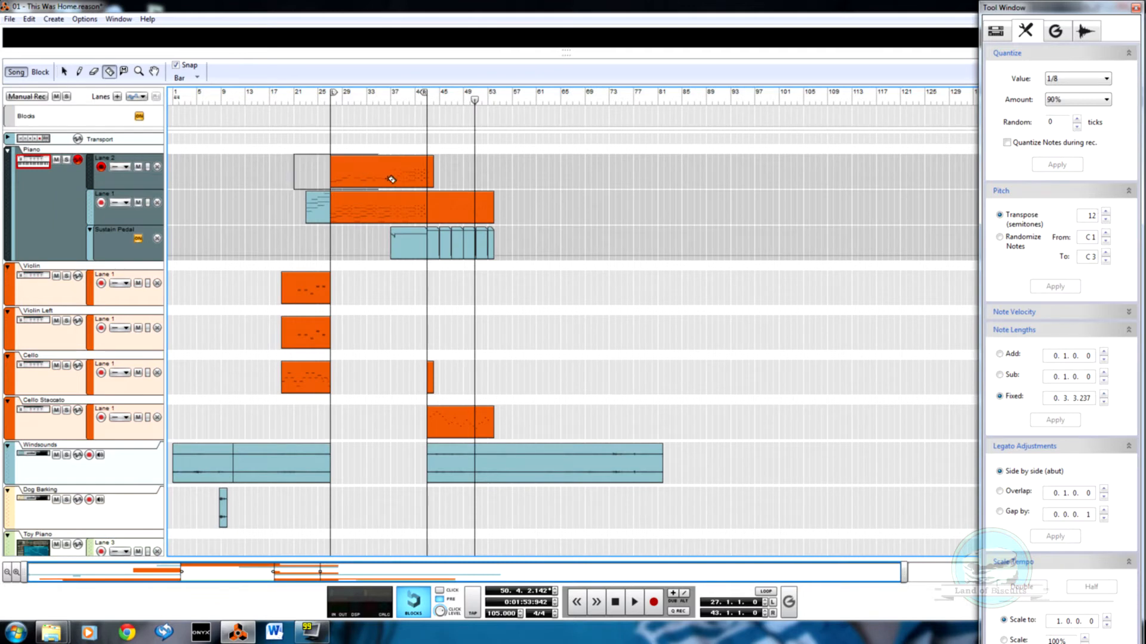
pyautogui.press('q')
# Copy the eight-bar Lane 2 clip to the Cello track at bars 27 and 35, and place the playback position at bar 26
pyautogui.click(367, 183)
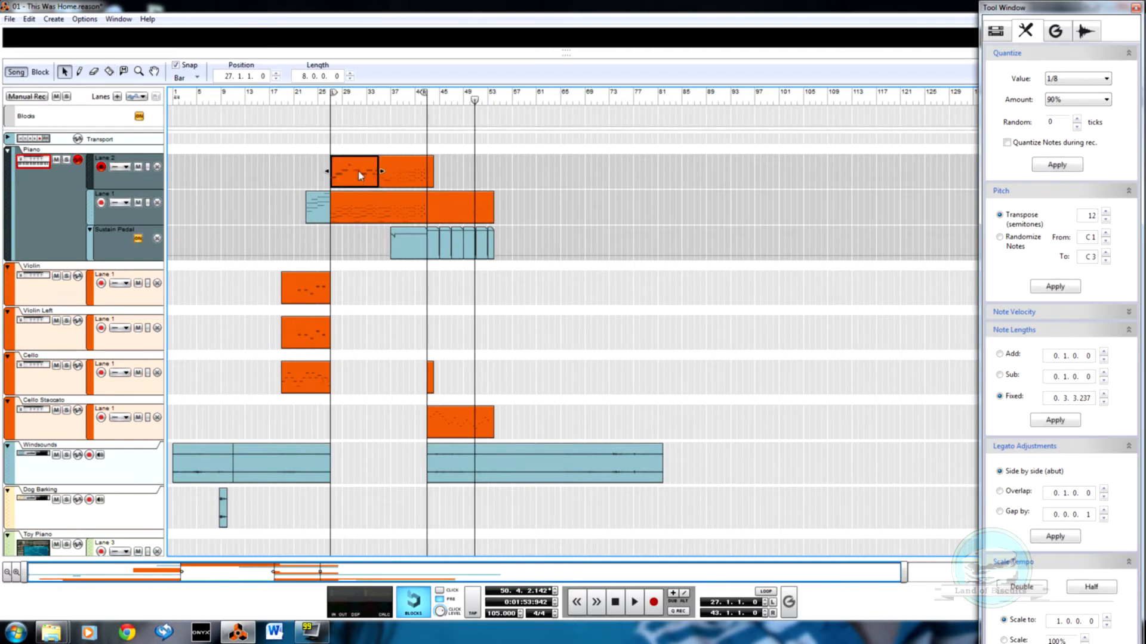
pyautogui.moveTo(352, 339); pyautogui.dragTo(409, 389)
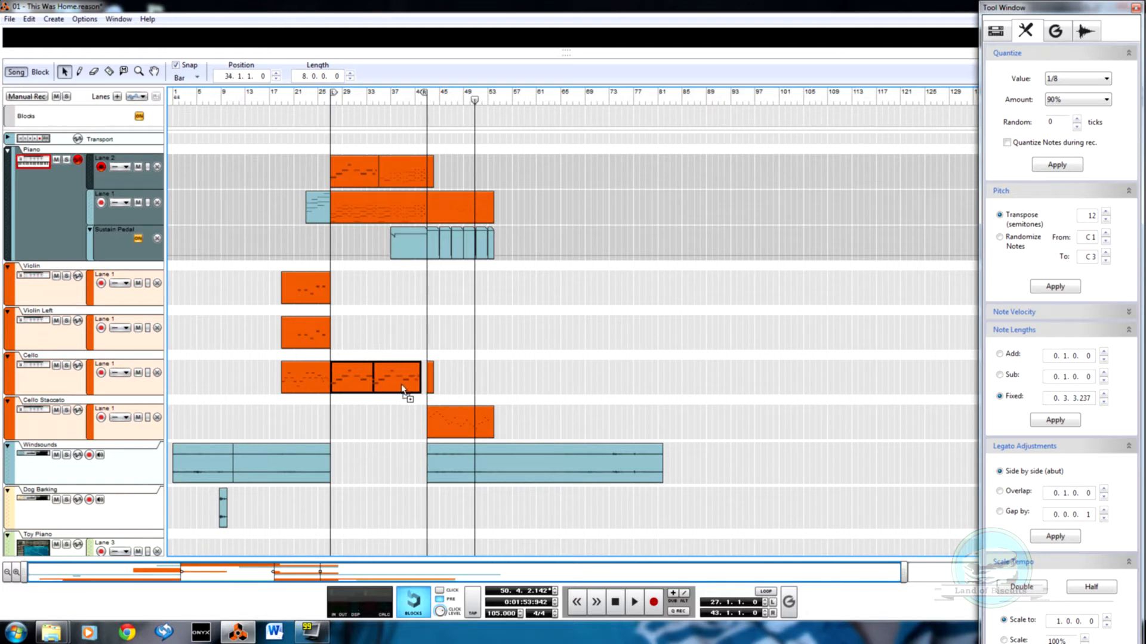
pyautogui.click(327, 100)
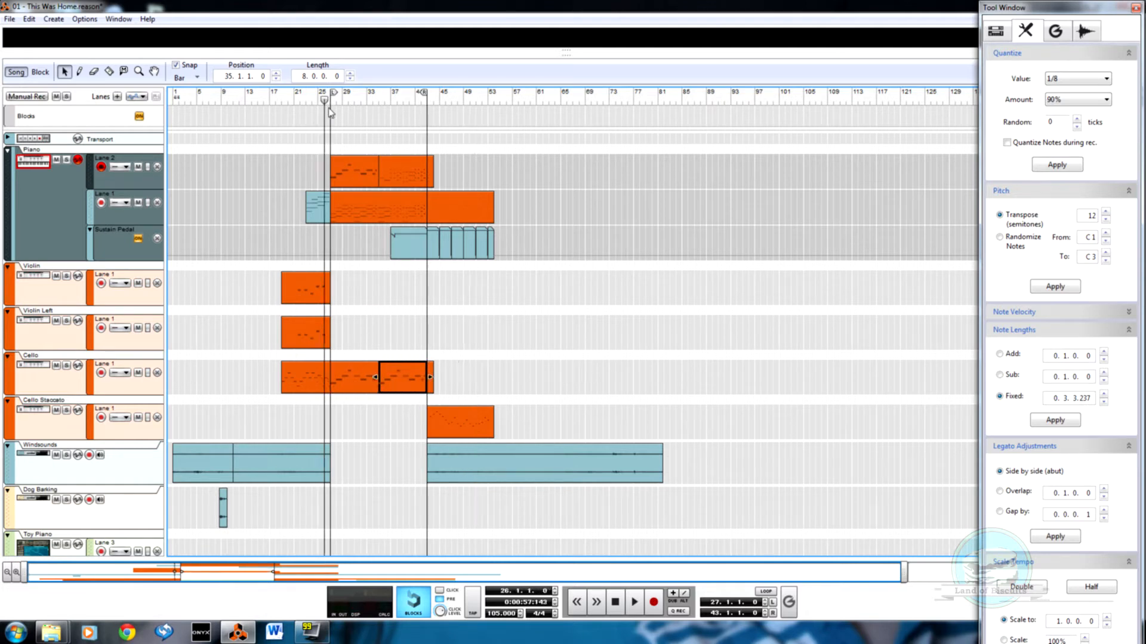
# Play the song from bar 26 and lengthen the A1 note at bar 30 of the Cello track to one bar
pyautogui.press('space')
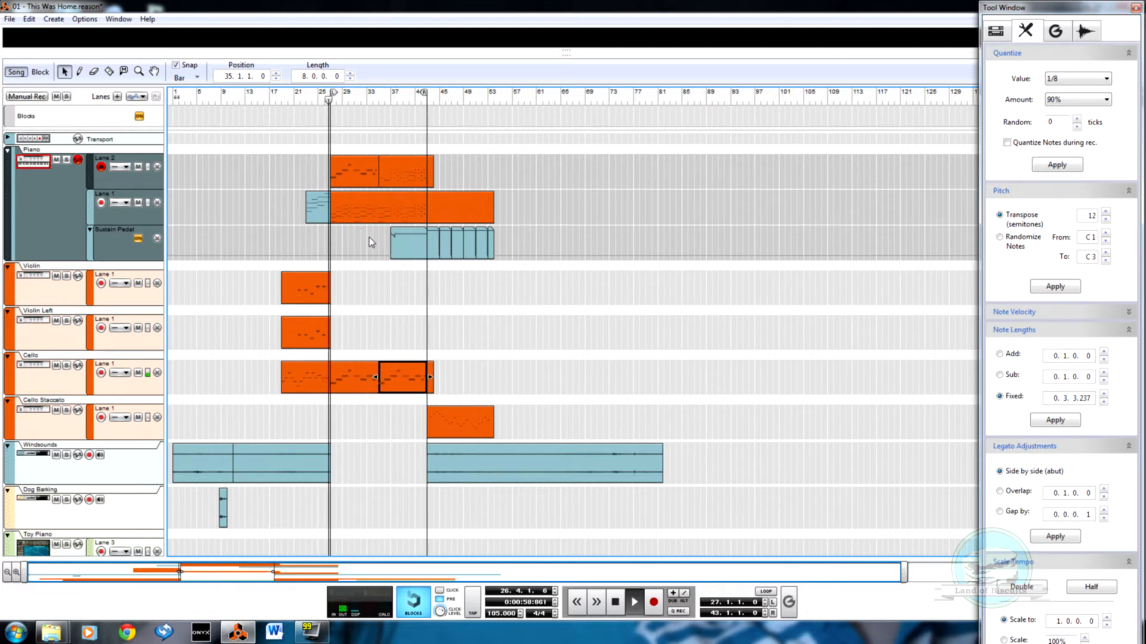
pyautogui.doubleClick(355, 388)
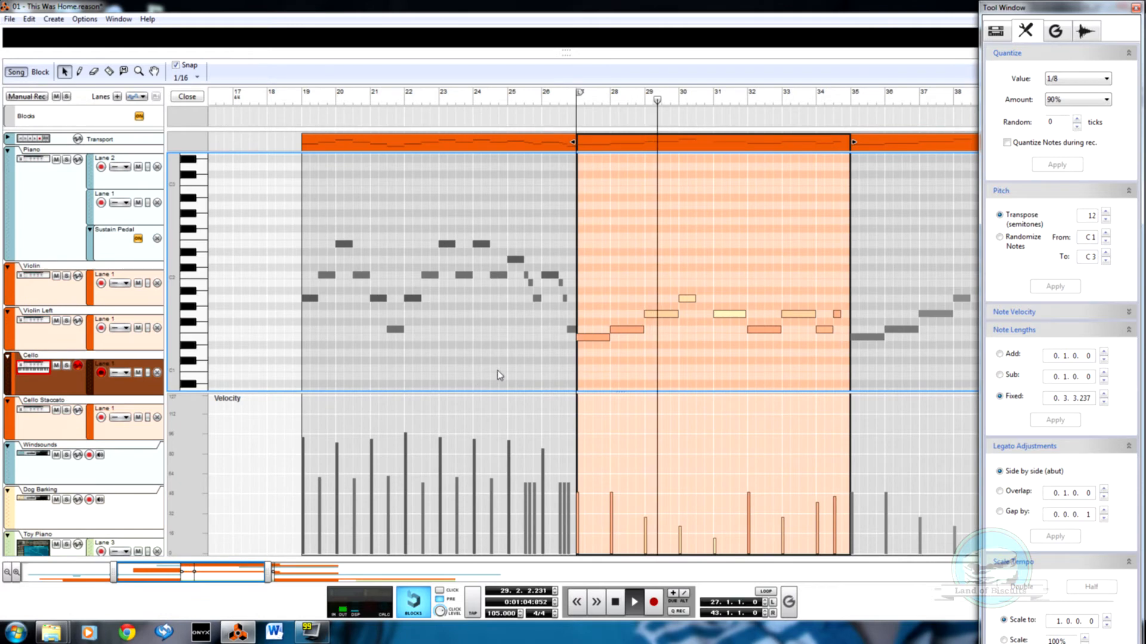
pyautogui.moveTo(256, 573); pyautogui.dragTo(296, 576)
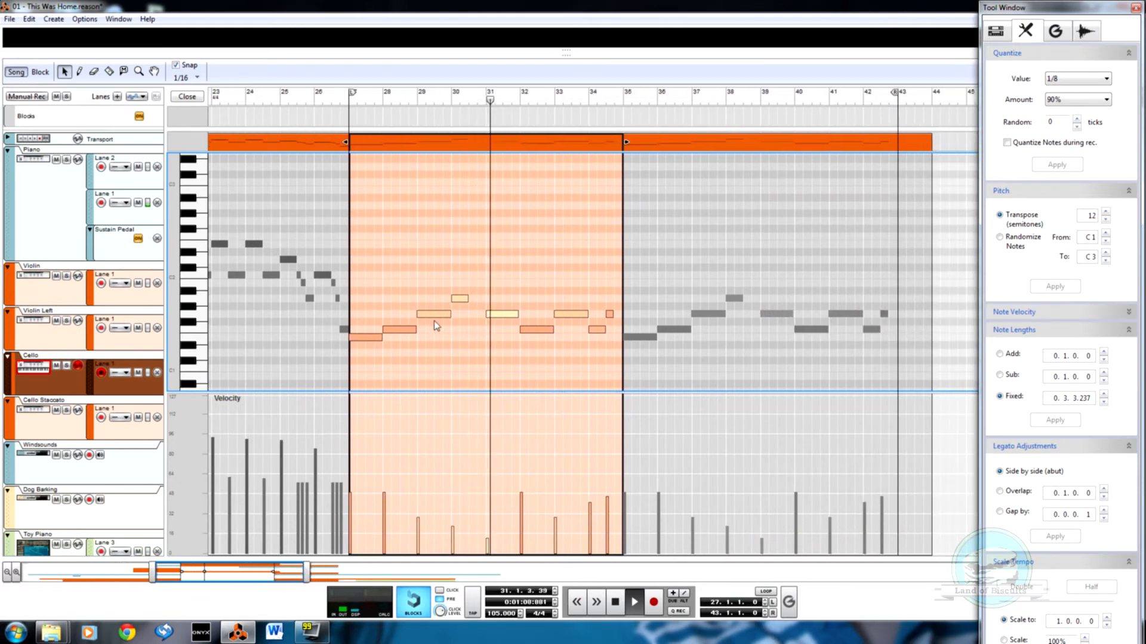
pyautogui.moveTo(467, 330); pyautogui.dragTo(485, 299)
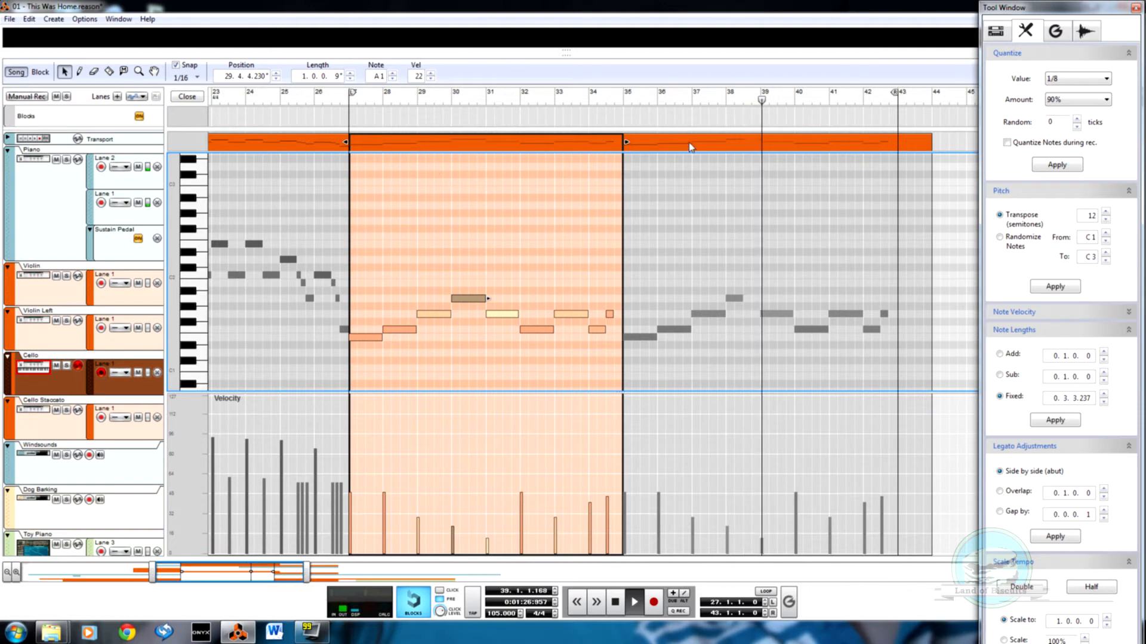
pyautogui.click(188, 97)
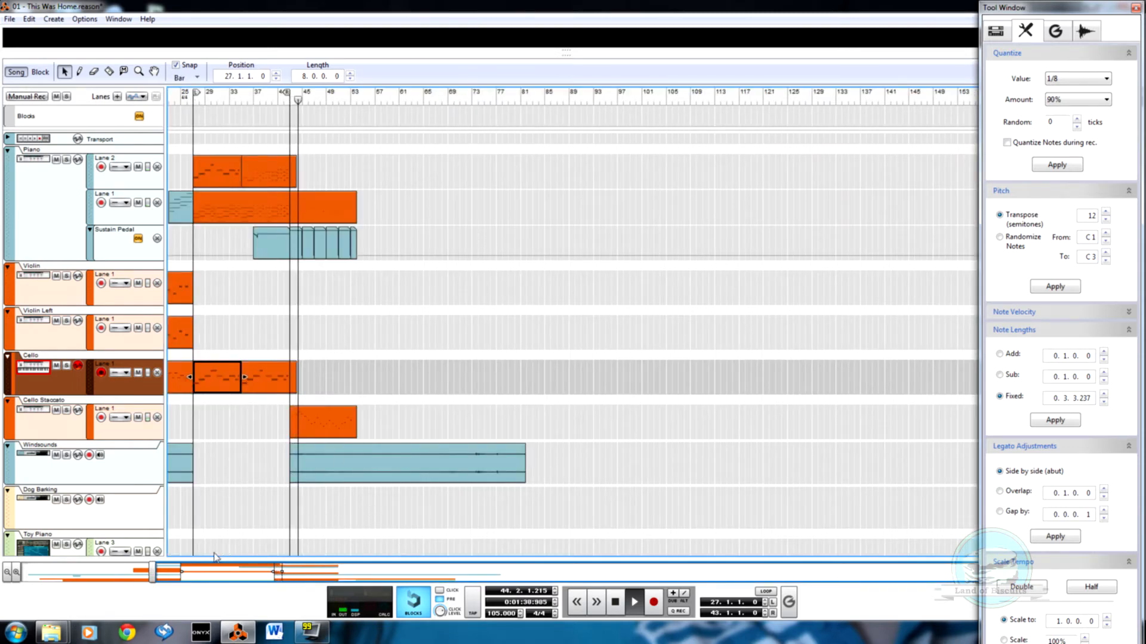
# Move the last Windsounds clip to start at bar 27, directly after the preceding clip
pyautogui.moveTo(154, 574); pyautogui.dragTo(69, 571)
pyautogui.scroll(-2, 134, 465)
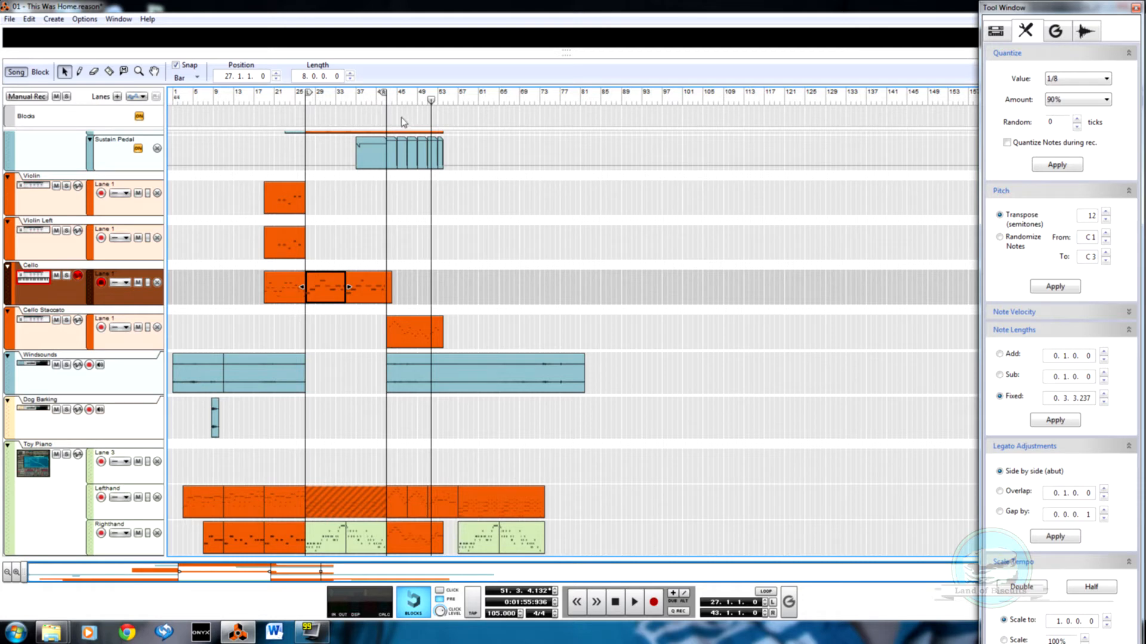
pyautogui.moveTo(385, 377); pyautogui.dragTo(337, 383)
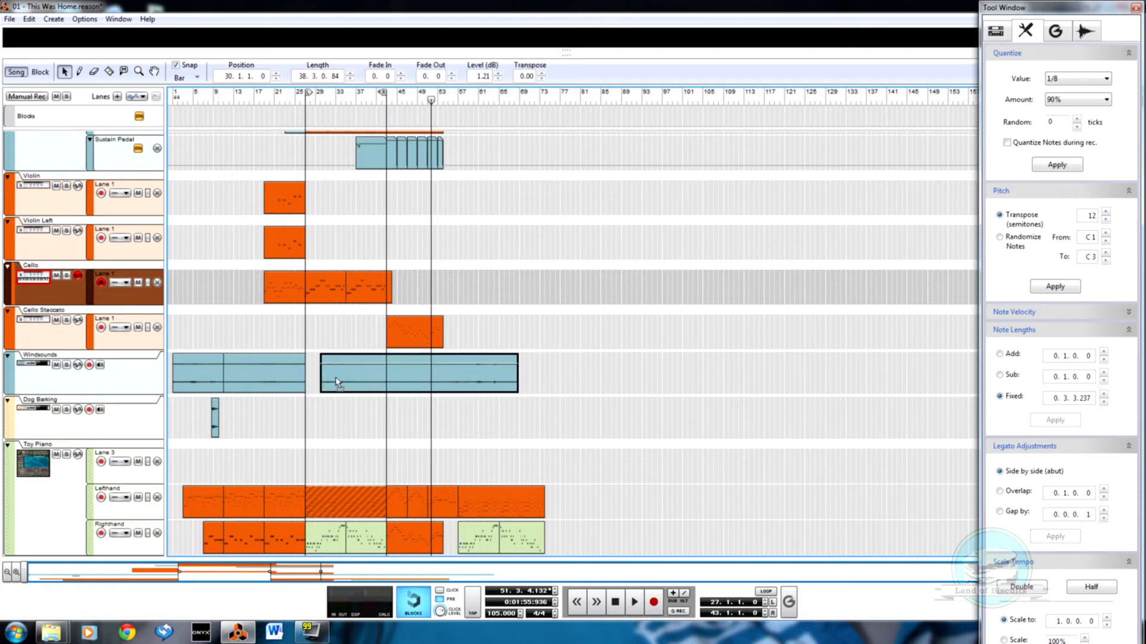
# Play from bar 25 and compare the notes of the Cello and Piano Lane 2 clips that start at bar 27
pyautogui.click(303, 100)
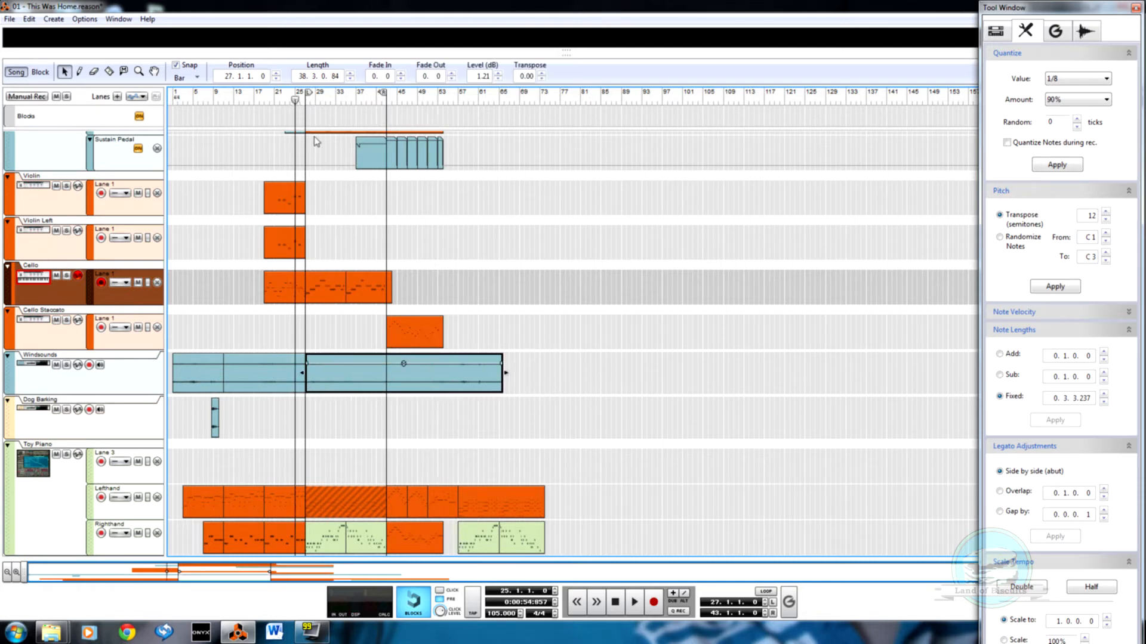
pyautogui.press('space')
pyautogui.scroll(3, 383, 380)
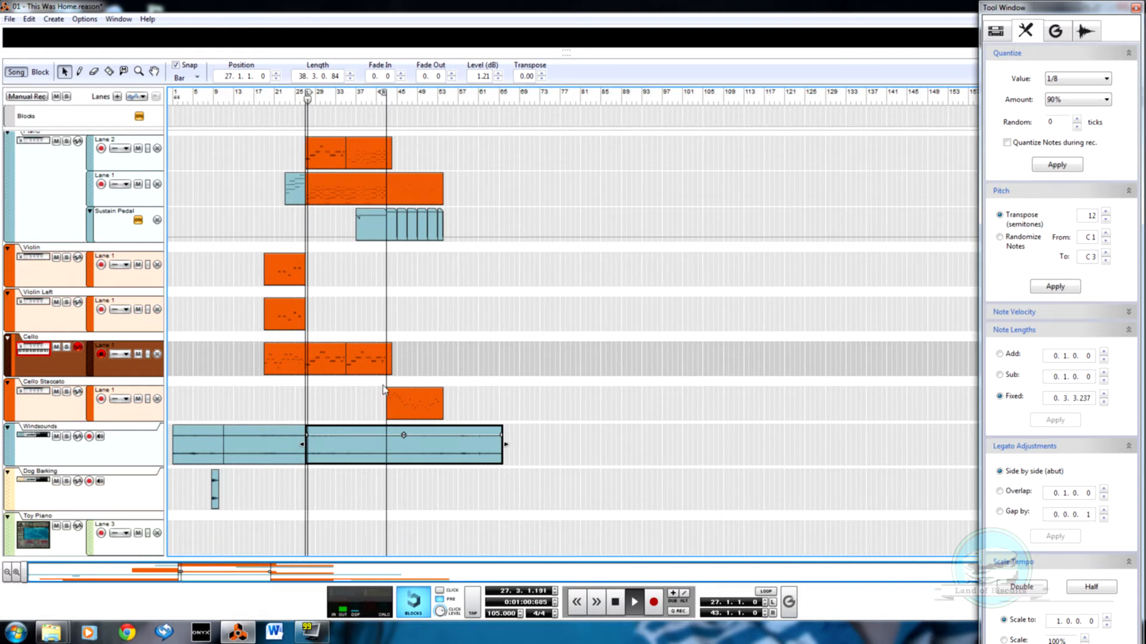
pyautogui.scroll(1, 381, 386)
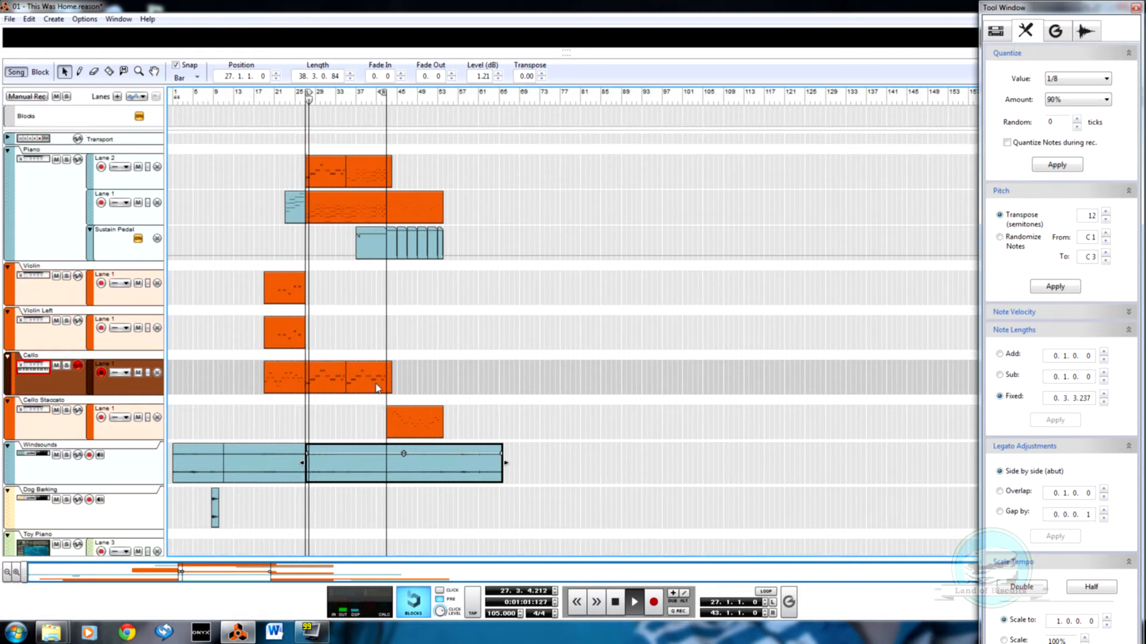
pyautogui.doubleClick(322, 389)
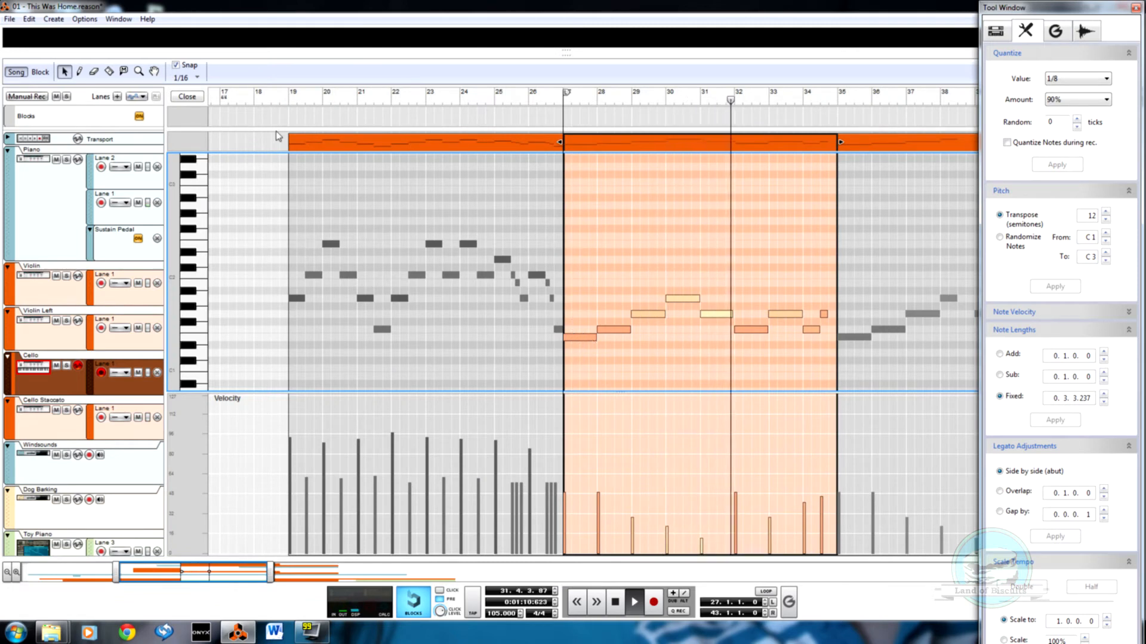
pyautogui.click(189, 97)
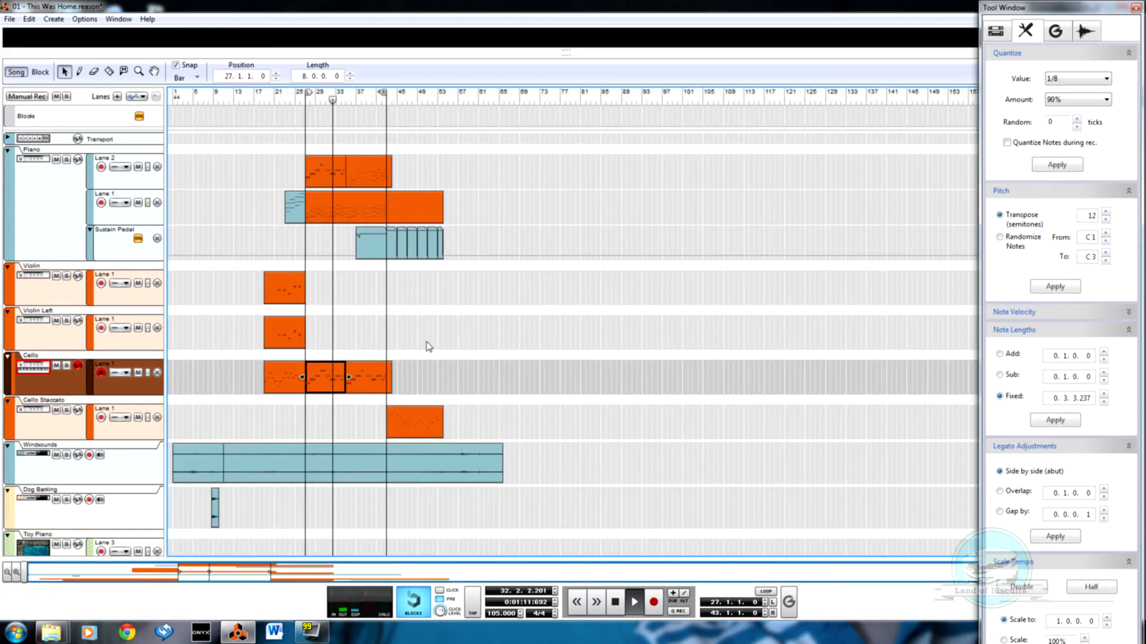
pyautogui.doubleClick(325, 173)
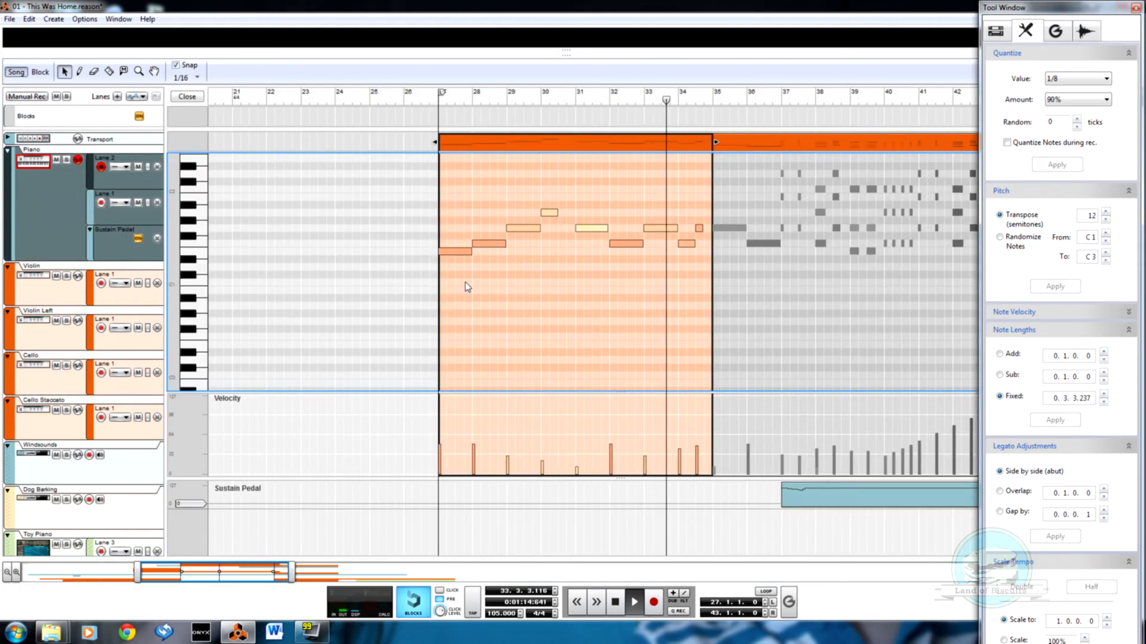
pyautogui.click(188, 97)
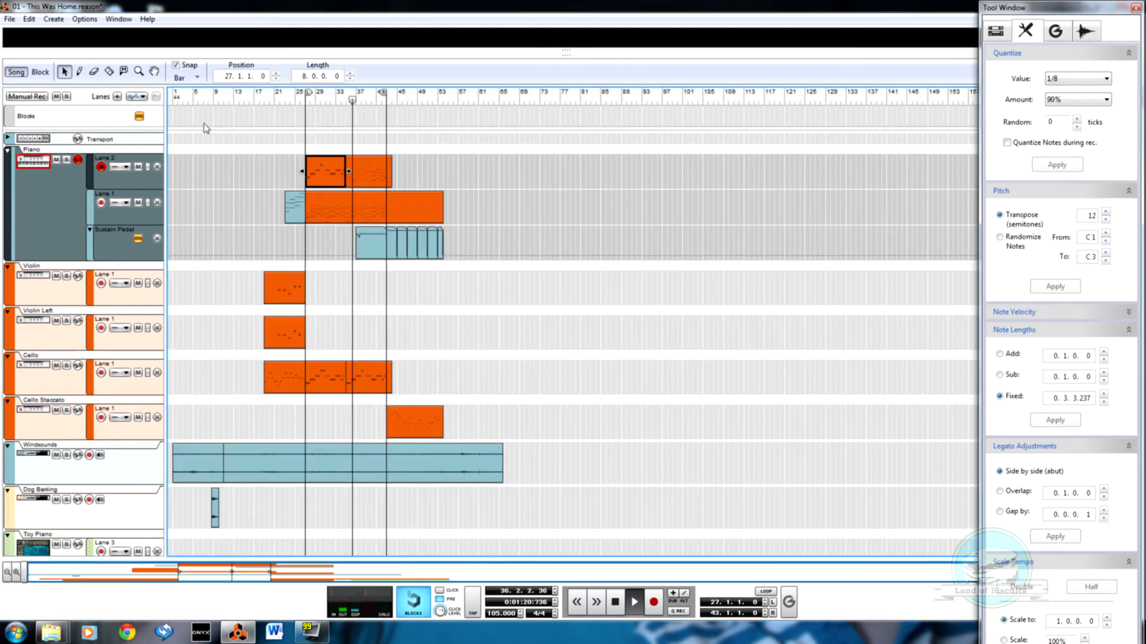
pyautogui.doubleClick(318, 374)
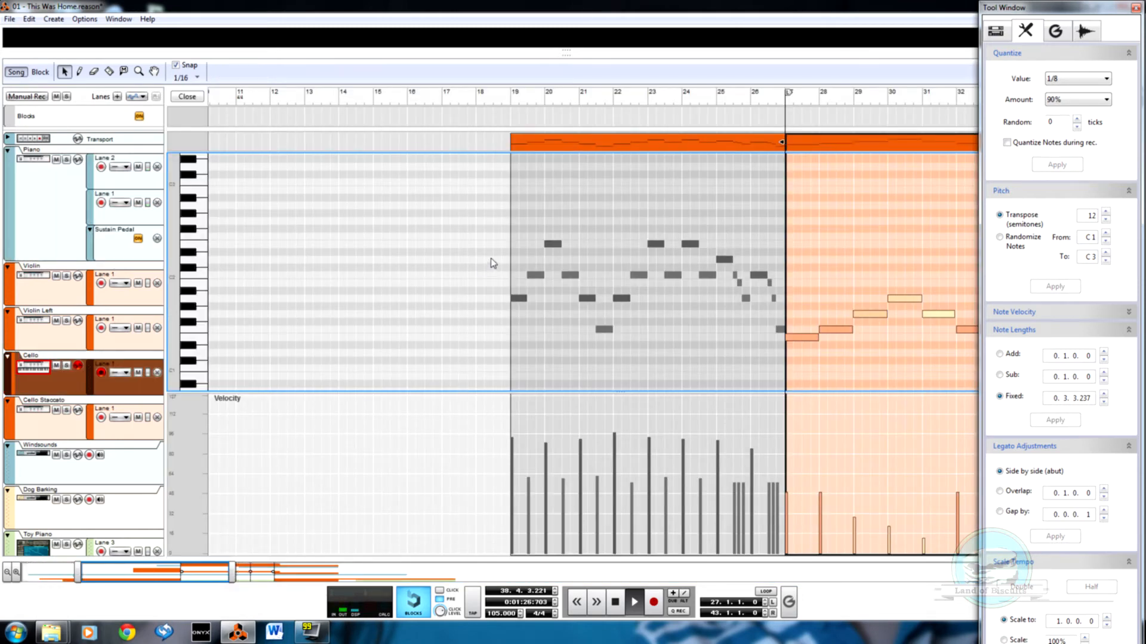
pyautogui.click(179, 99)
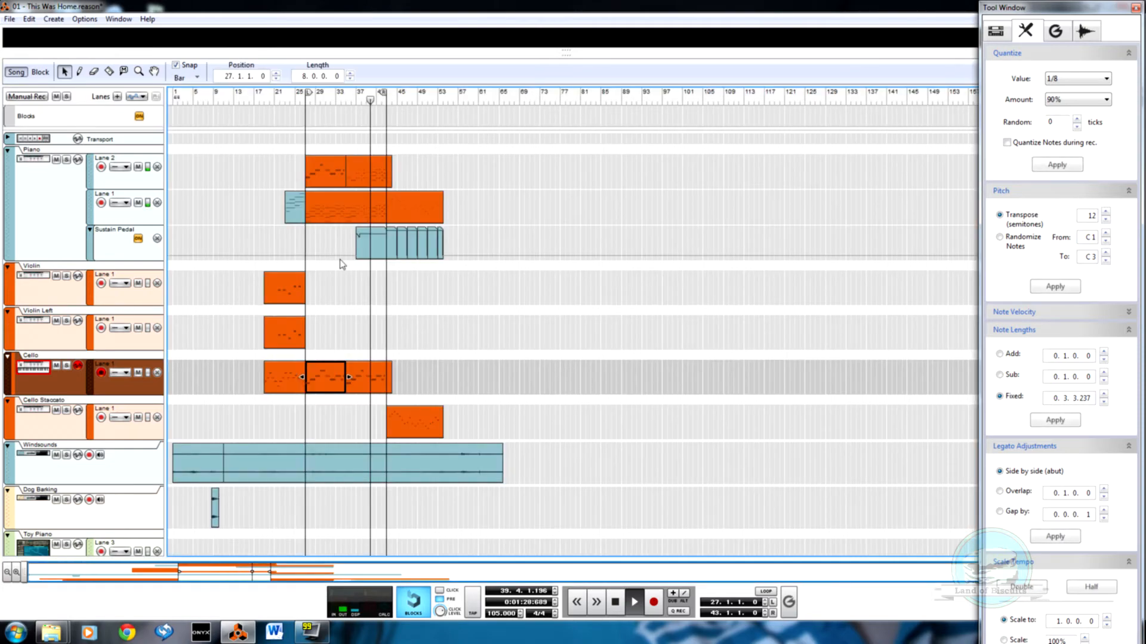
pyautogui.doubleClick(318, 170)
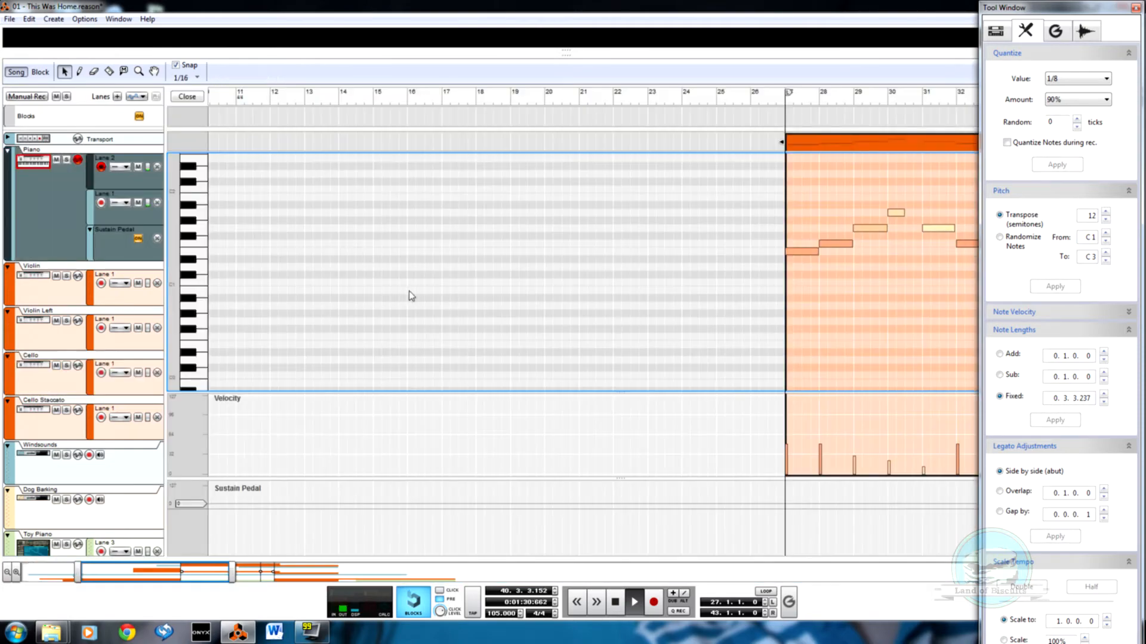
pyautogui.click(185, 97)
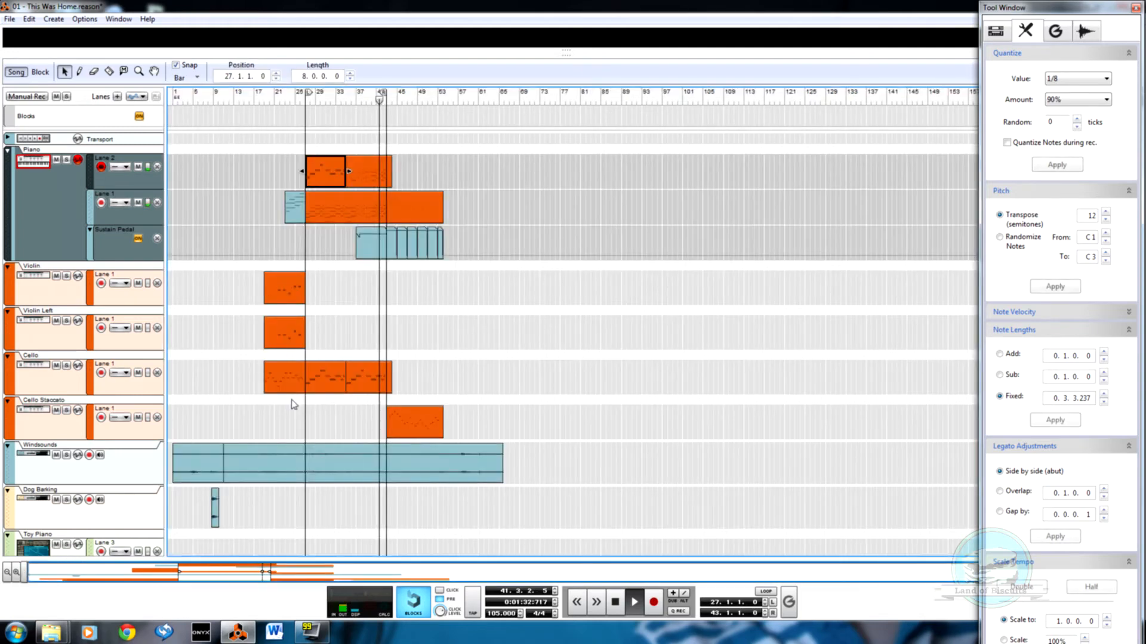
# In the bar 27 Cello clip, raise the bar 27 note to C2 and the bar 28 note to A1, shorten both, and add a short B1 between them
pyautogui.doubleClick(325, 390)
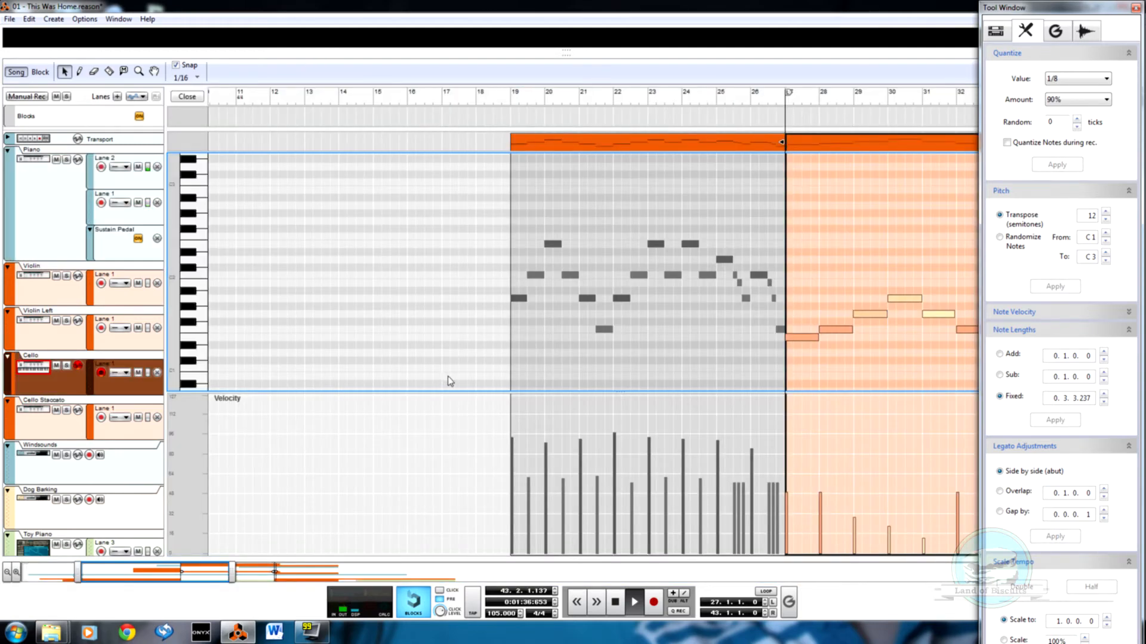
pyautogui.moveTo(219, 575); pyautogui.dragTo(285, 575)
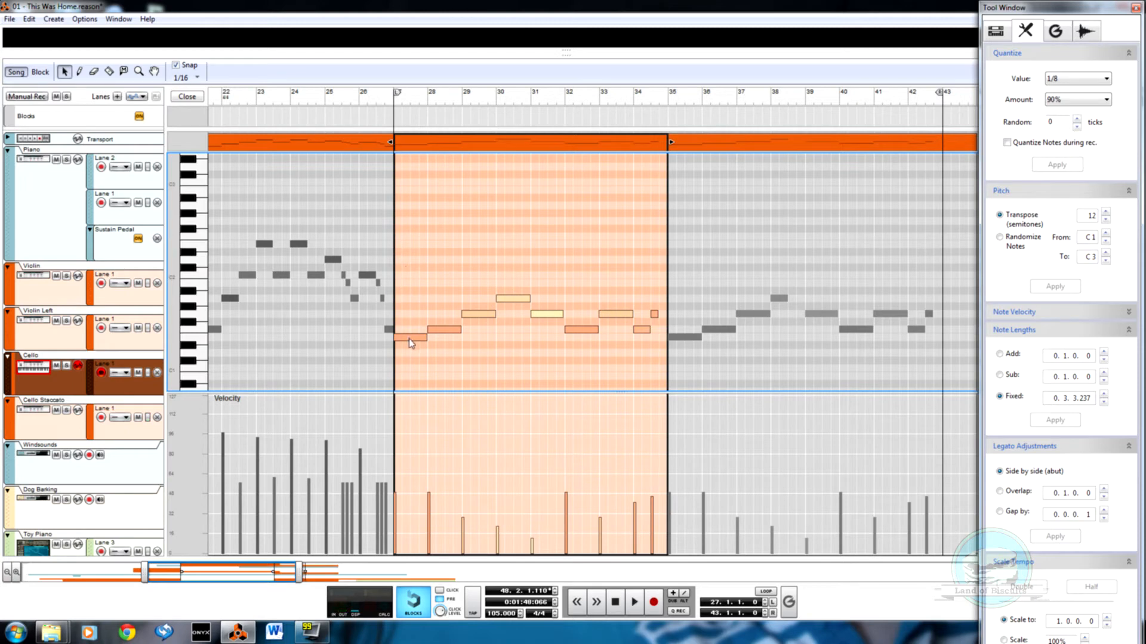
pyautogui.click(384, 100)
pyautogui.moveTo(409, 346); pyautogui.dragTo(411, 276)
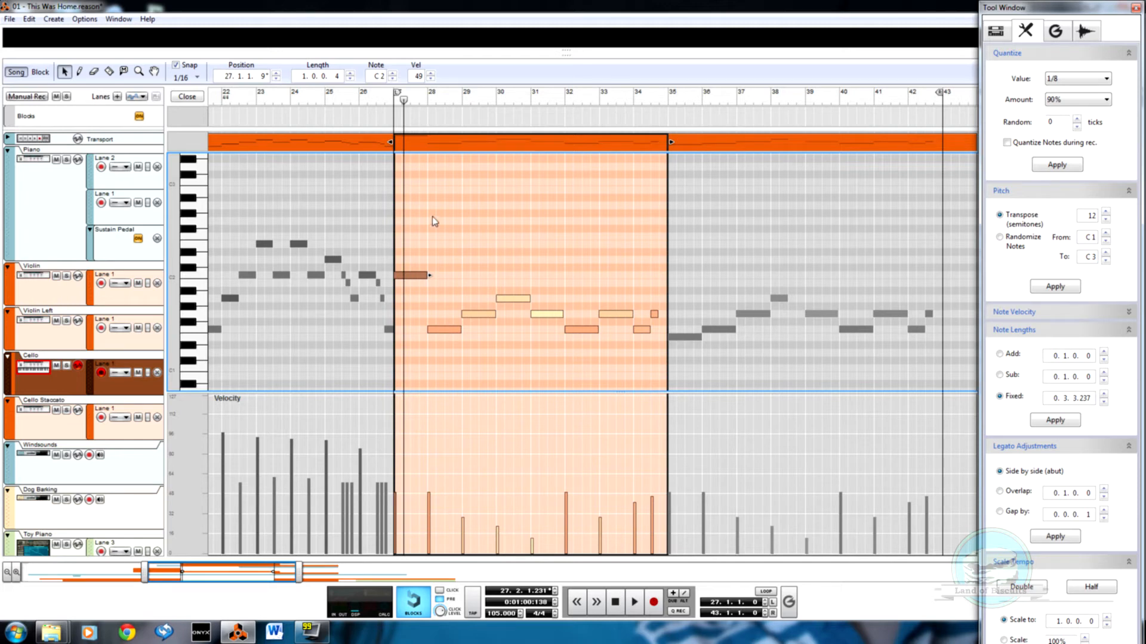
pyautogui.moveTo(444, 326); pyautogui.dragTo(446, 319)
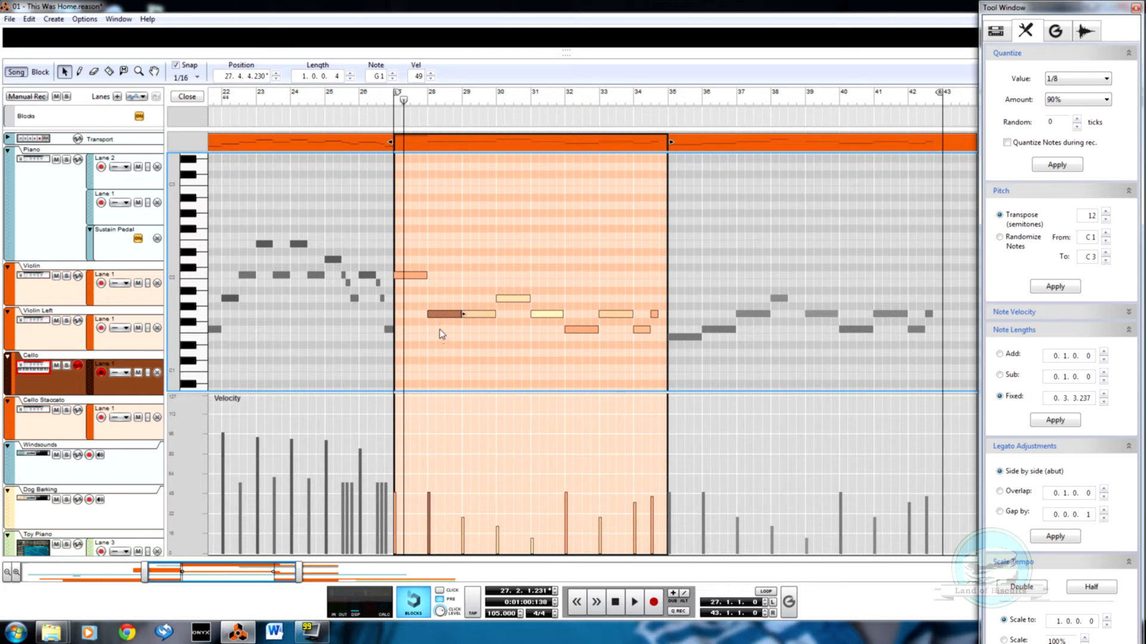
pyautogui.click(439, 328)
pyautogui.moveTo(436, 315); pyautogui.dragTo(436, 302)
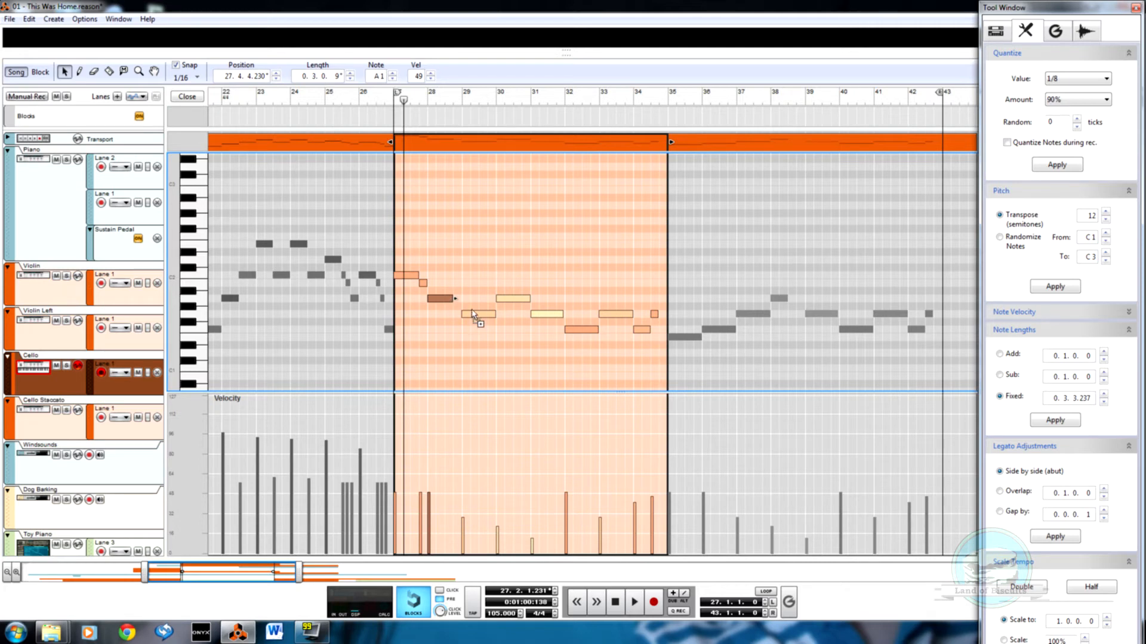
# Add a one-beat B1 note at the end of bar 28 in the Cello clip, removing the stray copy, and play the passage
pyautogui.moveTo(472, 302); pyautogui.dragTo(471, 300)
pyautogui.click(443, 284)
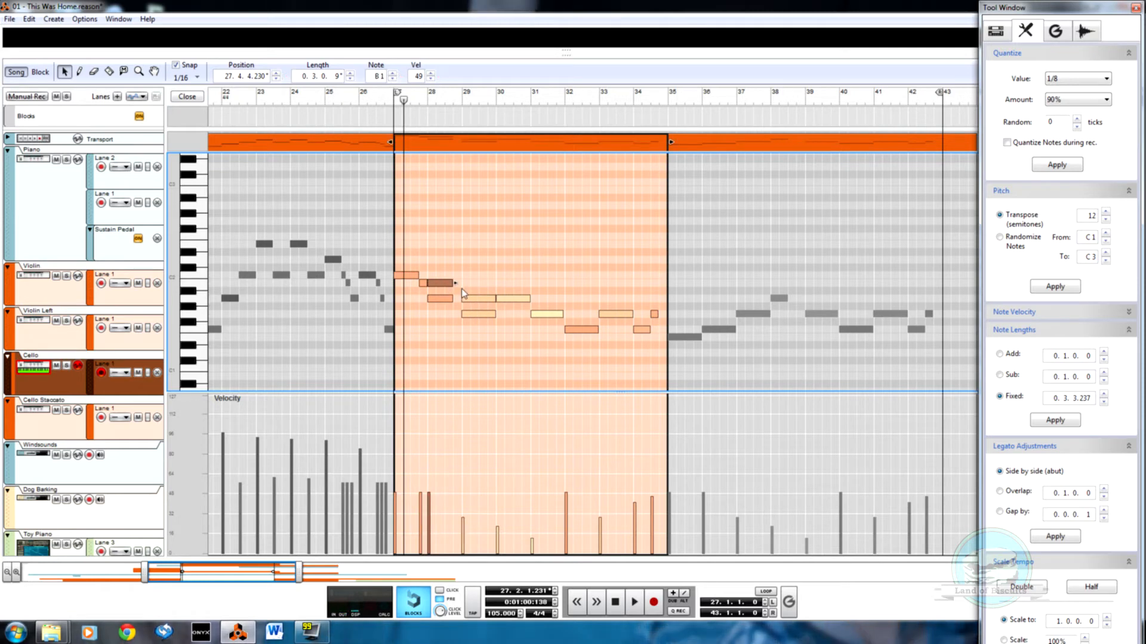
pyautogui.press('Delete')
pyautogui.moveTo(469, 300); pyautogui.dragTo(460, 300)
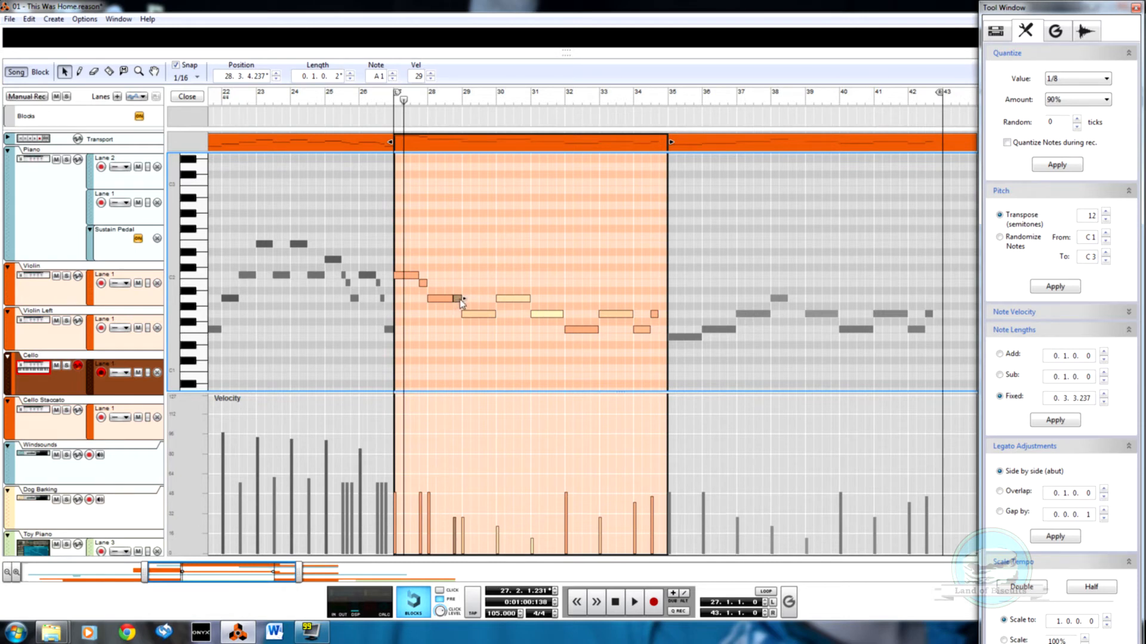
pyautogui.moveTo(459, 299); pyautogui.dragTo(463, 285)
pyautogui.press('space')
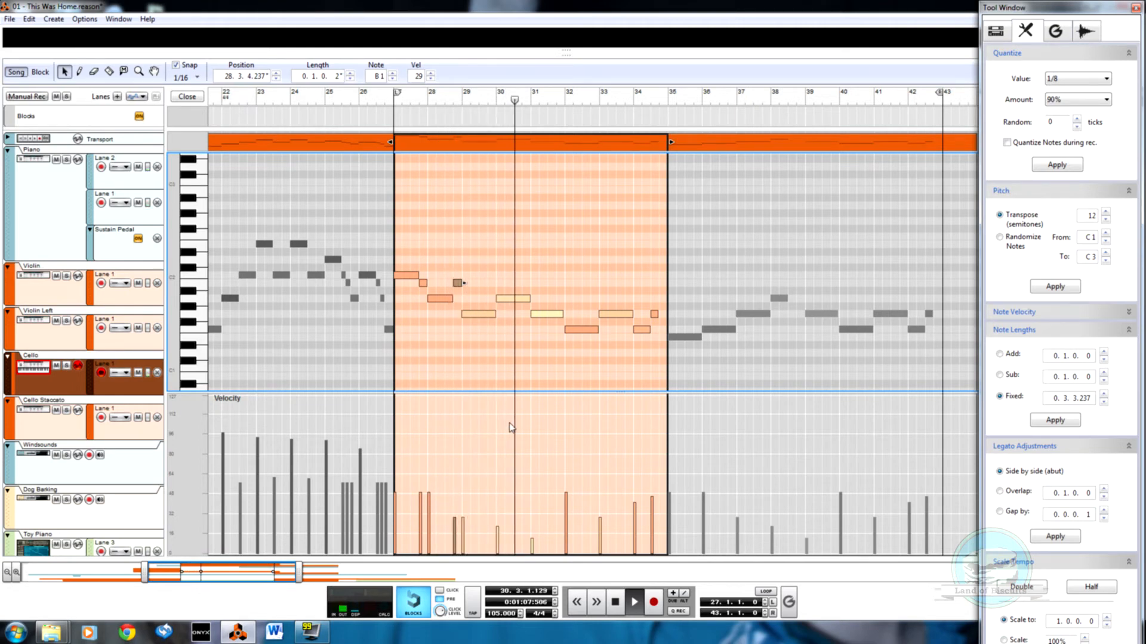
pyautogui.press('space')
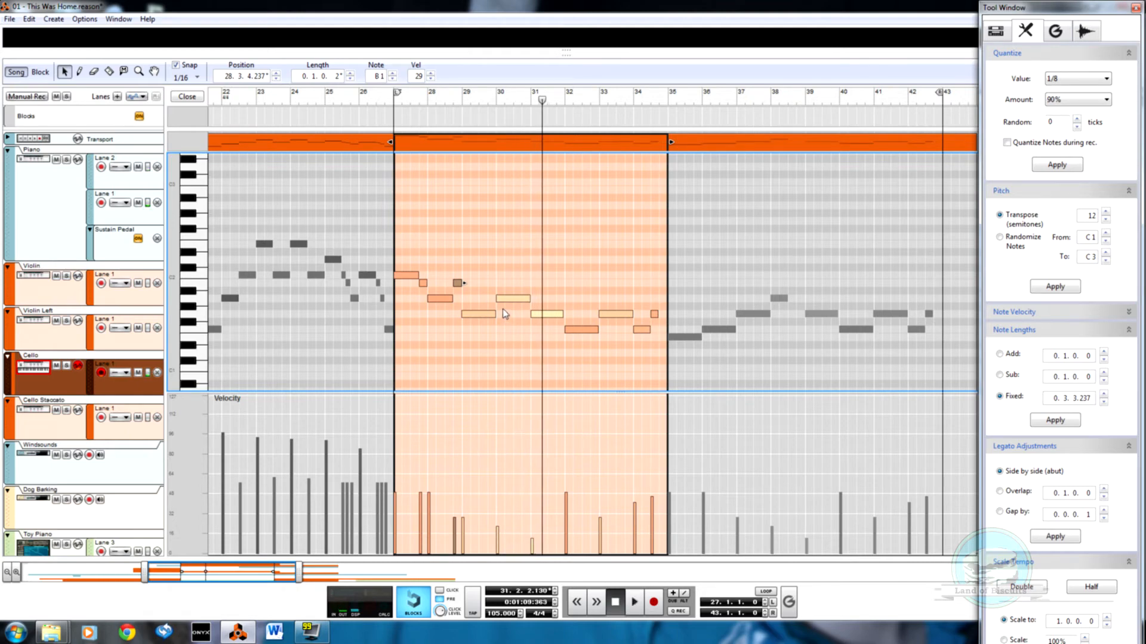
# Examine the chords of the Piano Lane 1 clip from bar 27 onwards
pyautogui.click(187, 96)
pyautogui.doubleClick(342, 216)
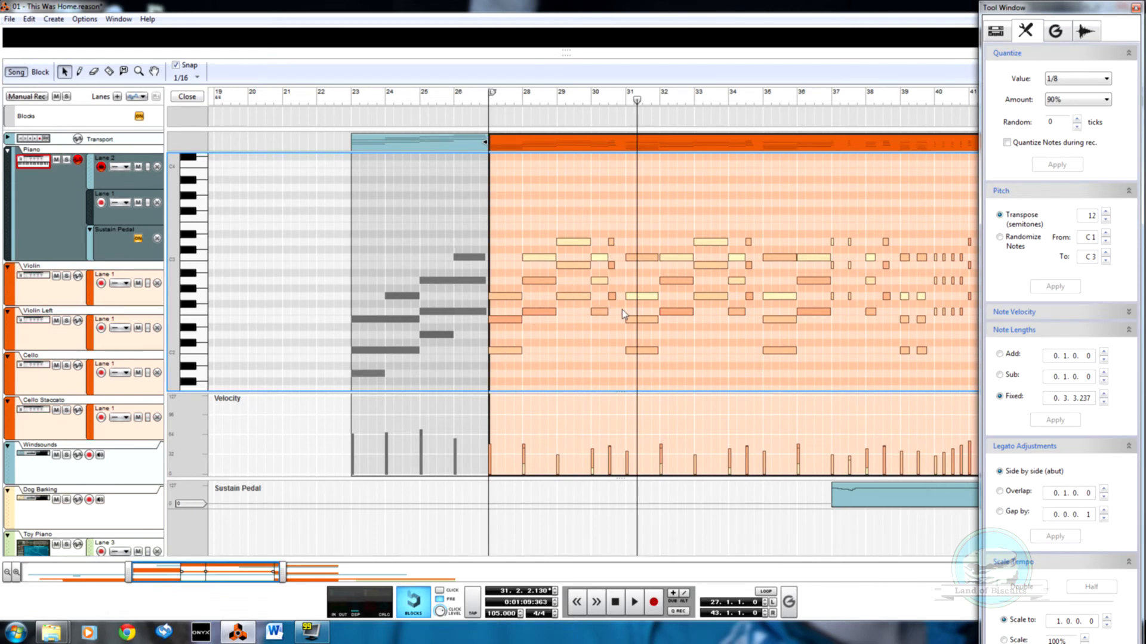
pyautogui.click(187, 96)
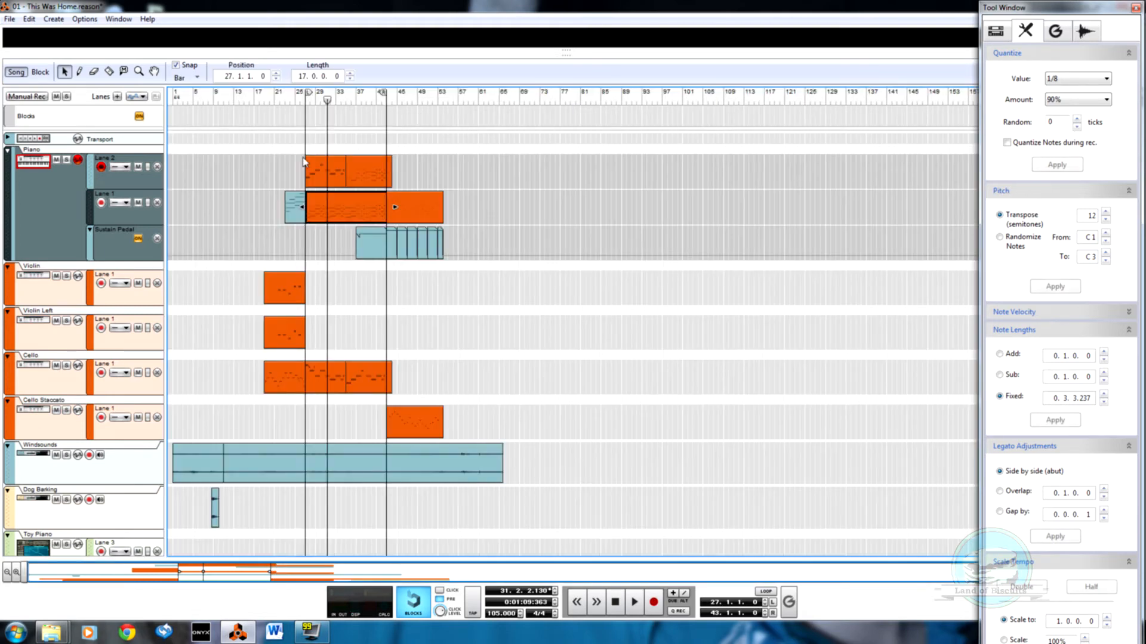
# Shorten the Cello clip's bar 30 note to two beats, add a one-beat G1 note after it, and raise the bar 31 note to B1
pyautogui.doubleClick(324, 385)
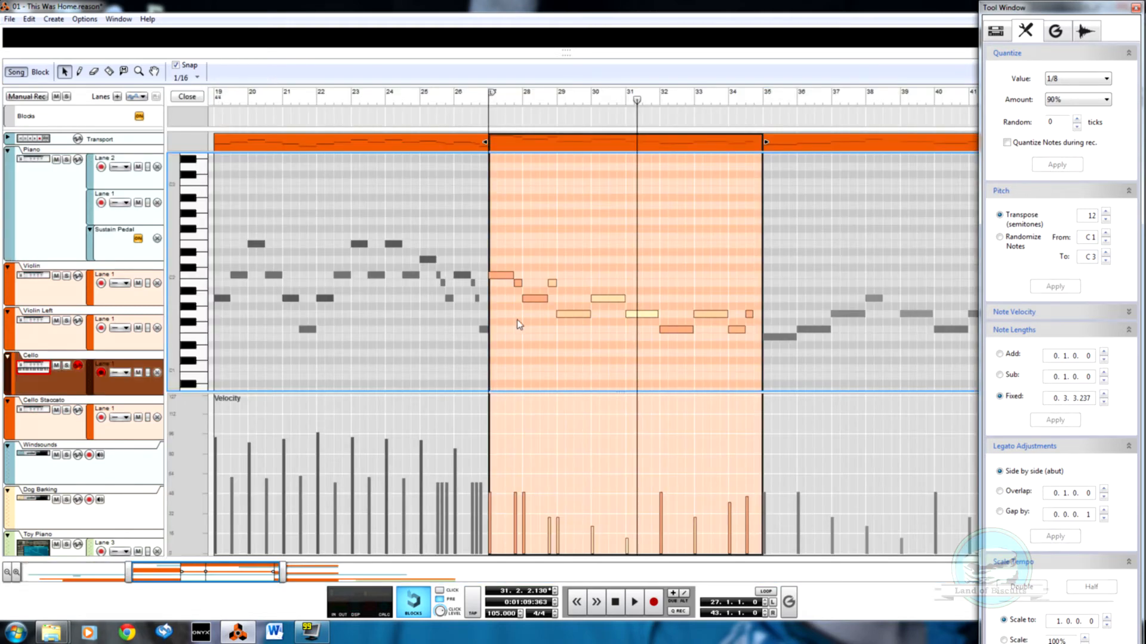
pyautogui.click(608, 300)
pyautogui.moveTo(624, 298); pyautogui.dragTo(607, 297)
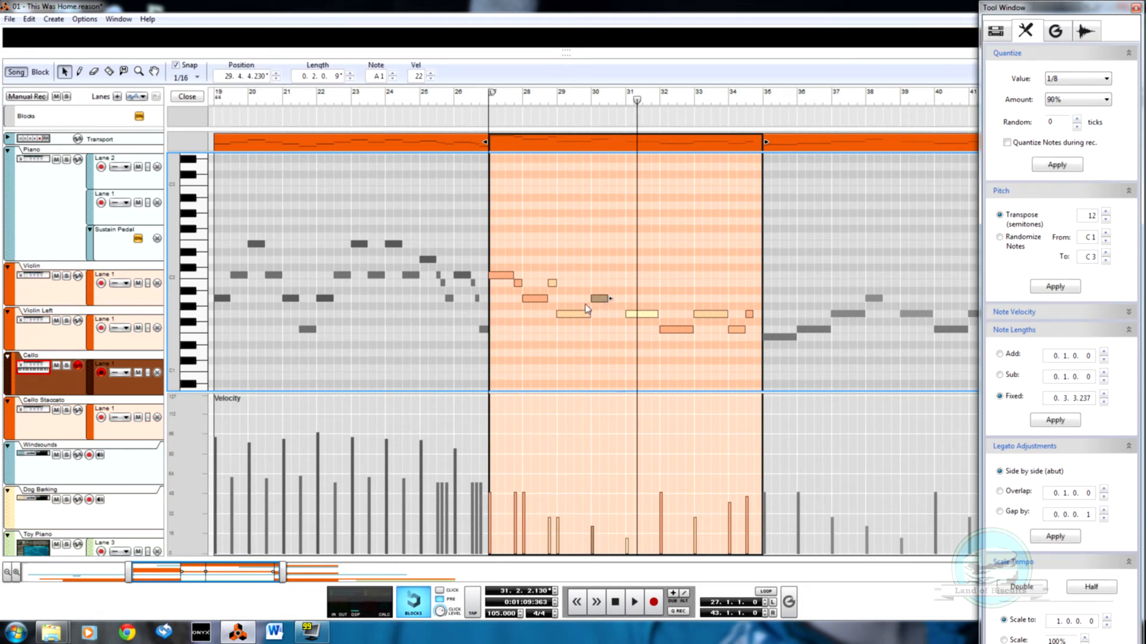
pyautogui.moveTo(602, 306); pyautogui.dragTo(620, 317)
pyautogui.moveTo(646, 317); pyautogui.dragTo(646, 285)
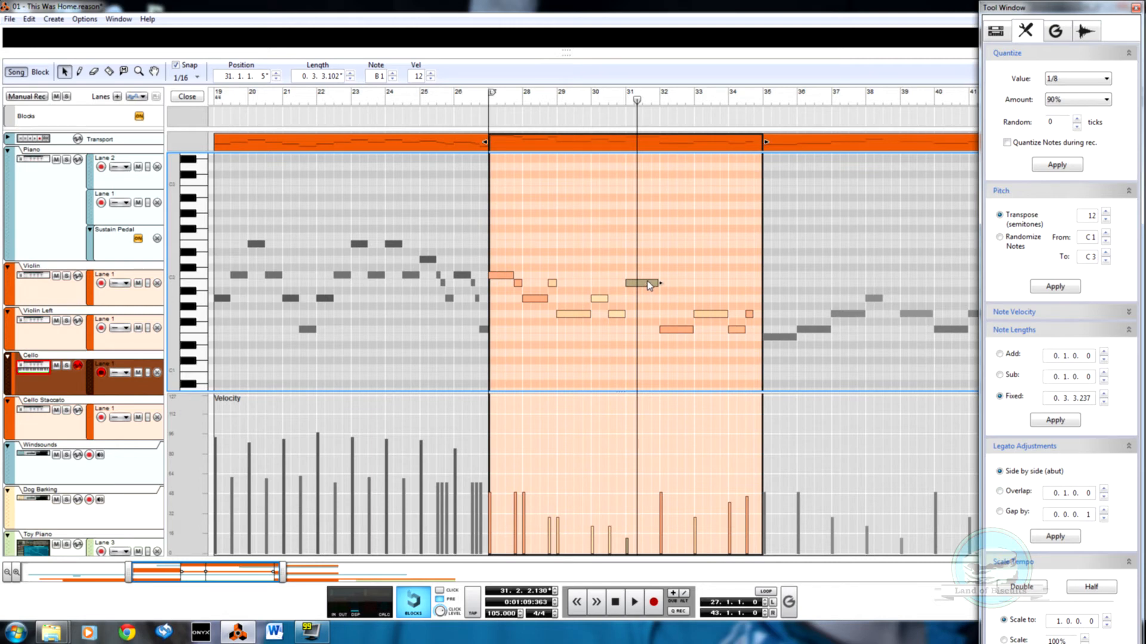
pyautogui.click(616, 315)
# Redraw the velocities of the Cello clip's notes in bars 27 to 29 with the Pencil tool, making the short B1 notes the loudest
pyautogui.press('w')
pyautogui.click(491, 459)
pyautogui.moveTo(515, 482); pyautogui.dragTo(516, 467)
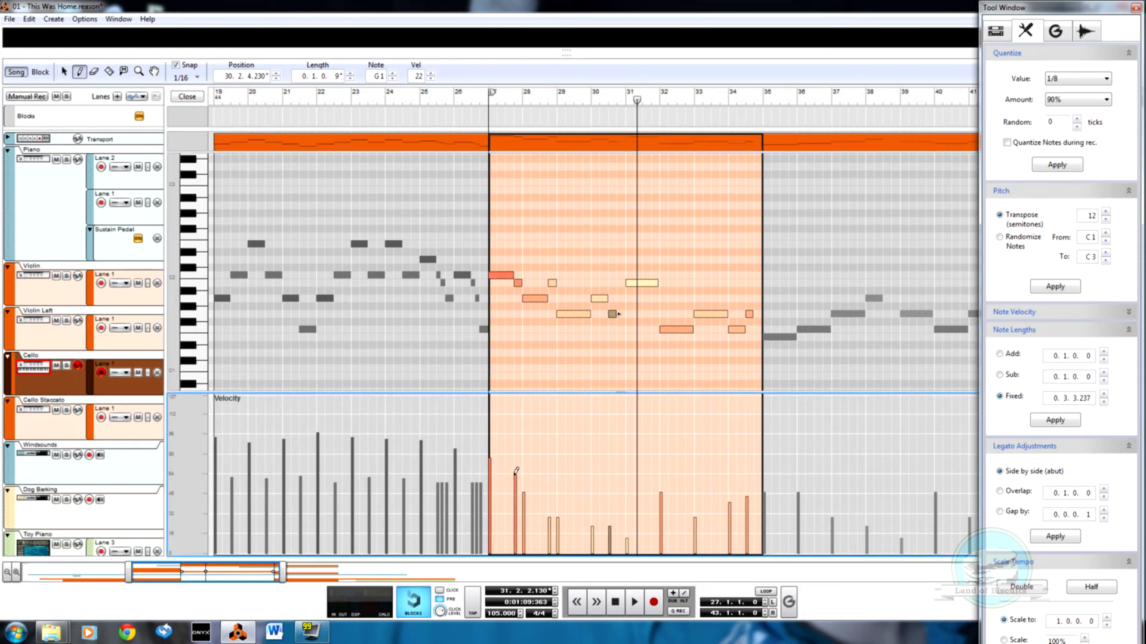
pyautogui.click(493, 495)
pyautogui.click(515, 448)
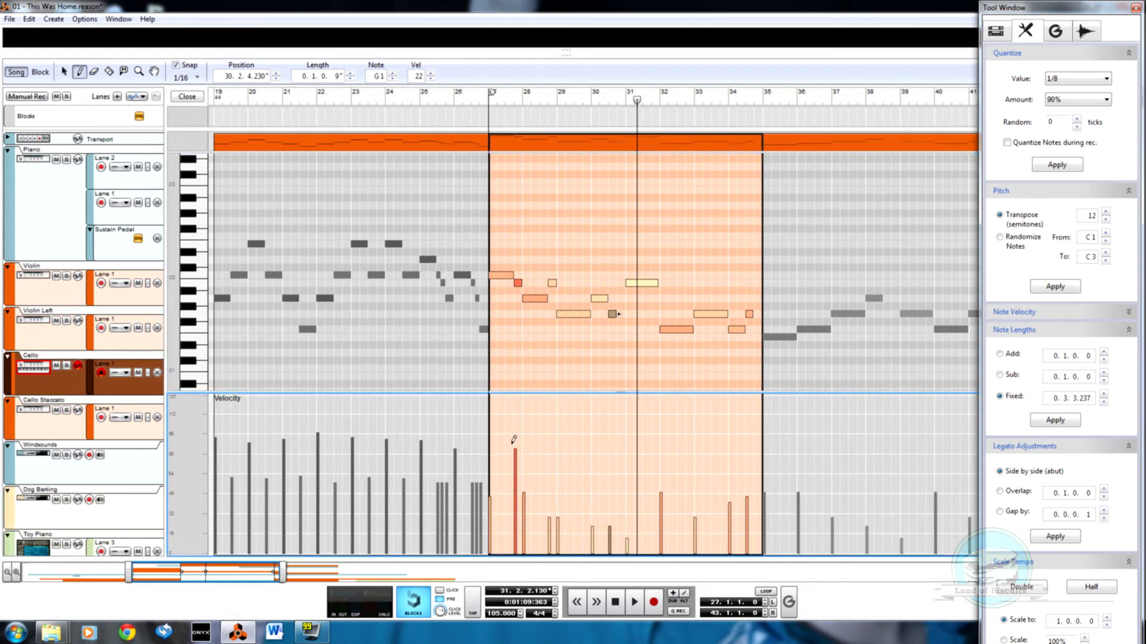
pyautogui.click(523, 482)
pyautogui.click(549, 478)
pyautogui.click(558, 493)
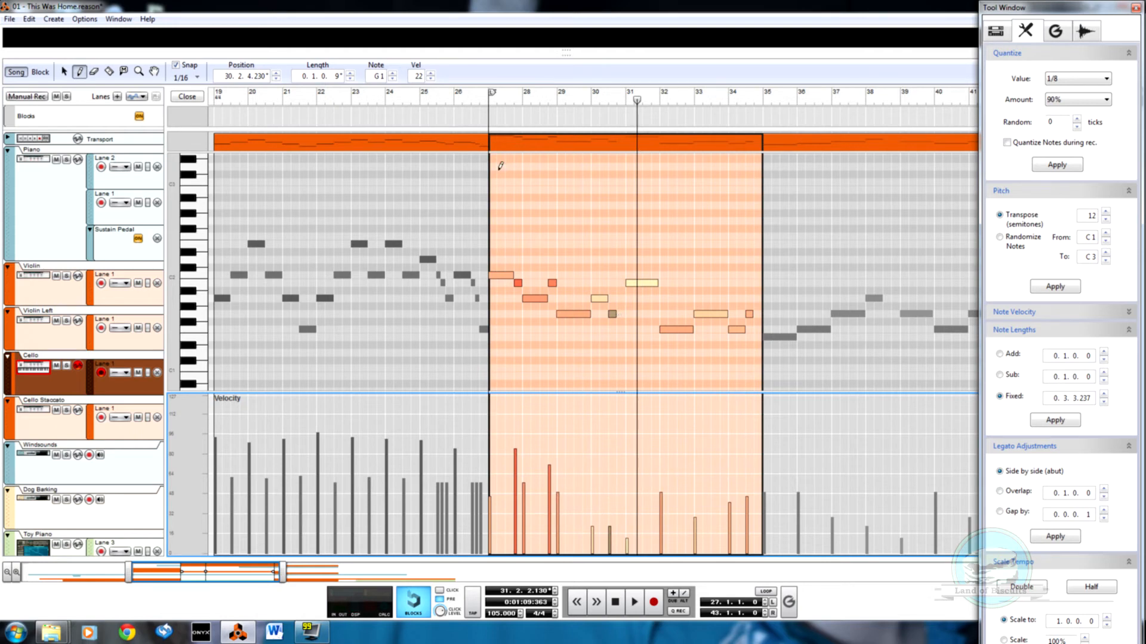
# Play the reworked Cello passage from just before bar 27
pyautogui.press('q')
pyautogui.click(488, 106)
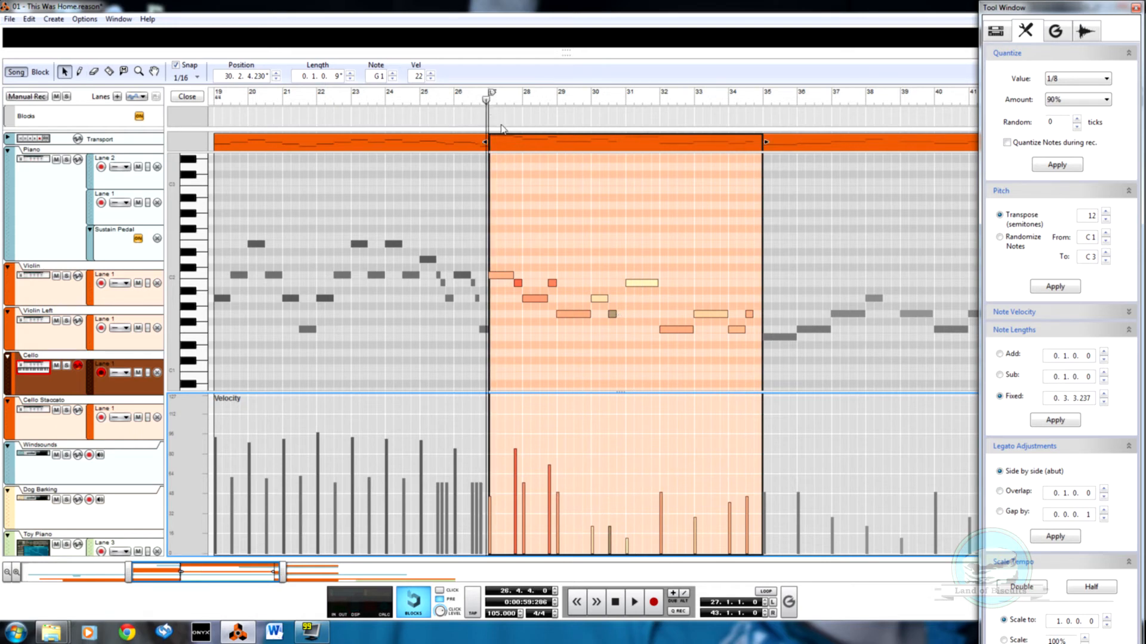
pyautogui.press('space')
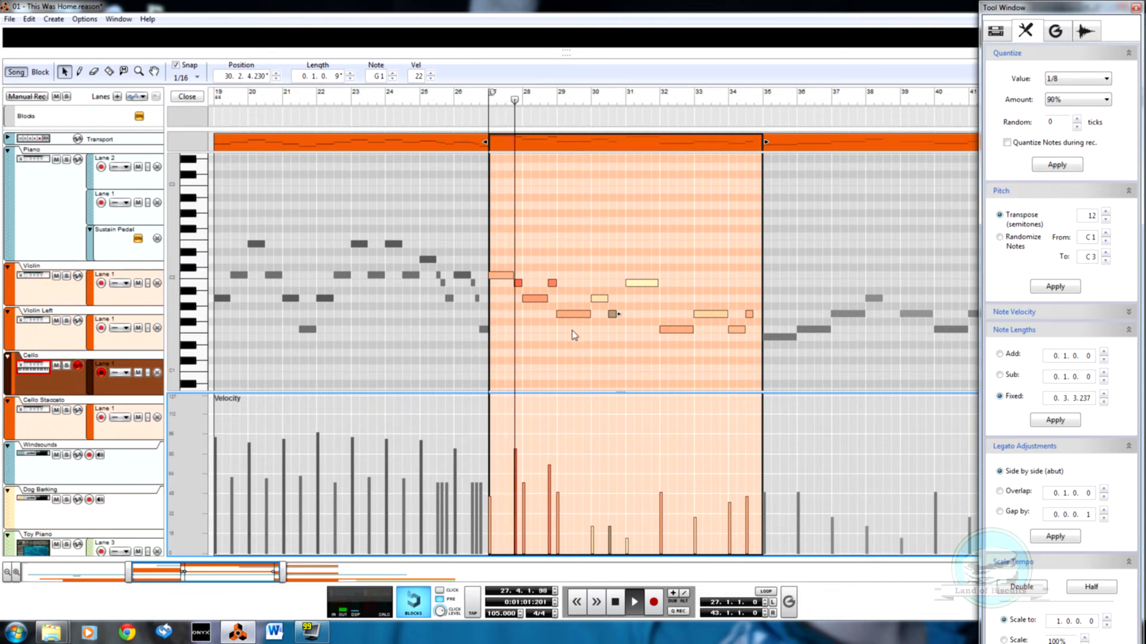
# Try a much higher velocity on the short B1 note at the end of bar 27 and play the passage
pyautogui.press('w')
pyautogui.click(515, 405)
pyautogui.press('q')
pyautogui.click(507, 101)
pyautogui.press('space')
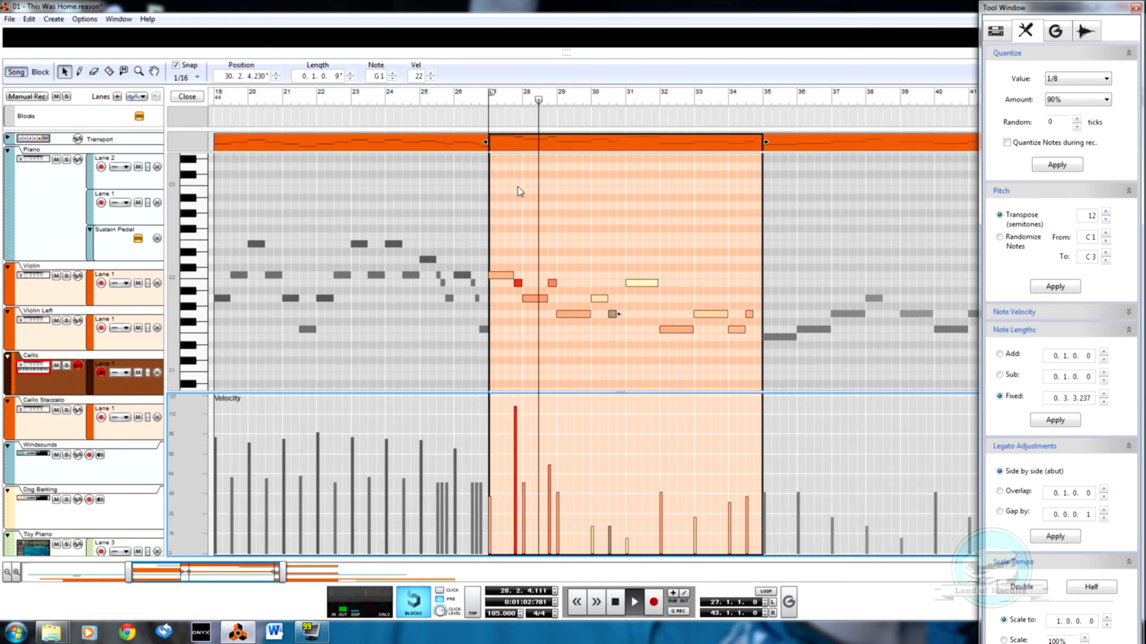
# Lower the velocity of bar 27's short B1 note to about the level of bar 28's short B1, and play from bar 27
pyautogui.press('w')
pyautogui.click(516, 473)
pyautogui.moveTo(517, 493)
pyautogui.mouseDown()
pyautogui.moveTo(516, 510)
pyautogui.moveTo(517, 468)
pyautogui.mouseUp()
pyautogui.press('q')
pyautogui.click(486, 110)
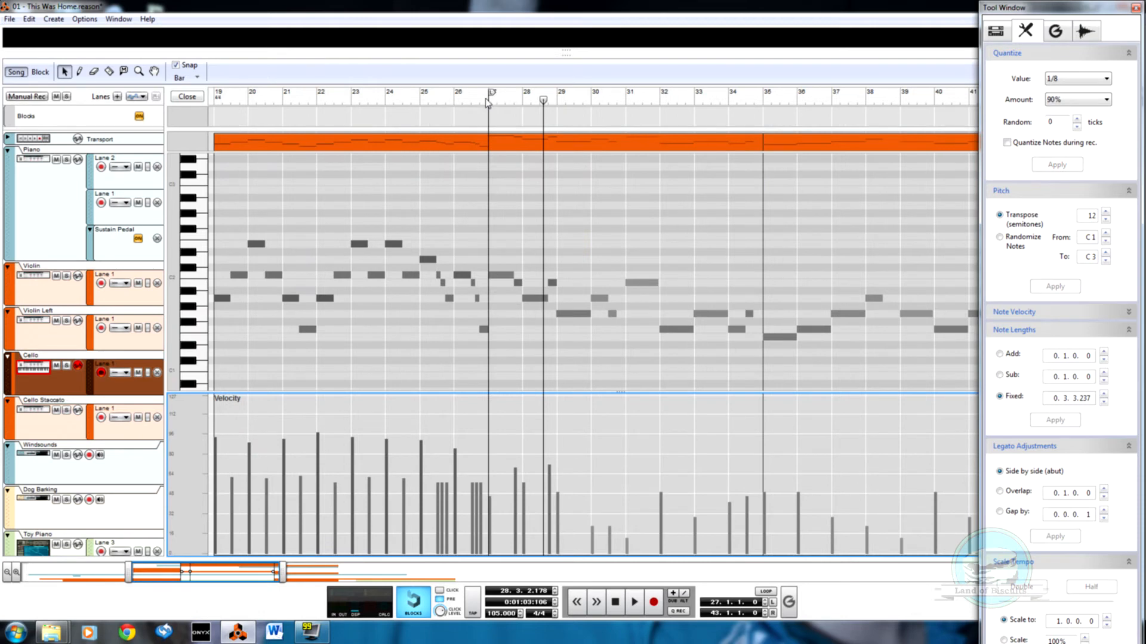
pyautogui.click(488, 102)
pyautogui.press('space')
# Raise the velocities of the Cello clip's notes in bars 30 and 31 with the Pencil tool, making the bar 31 note the loudest
pyautogui.click(590, 146)
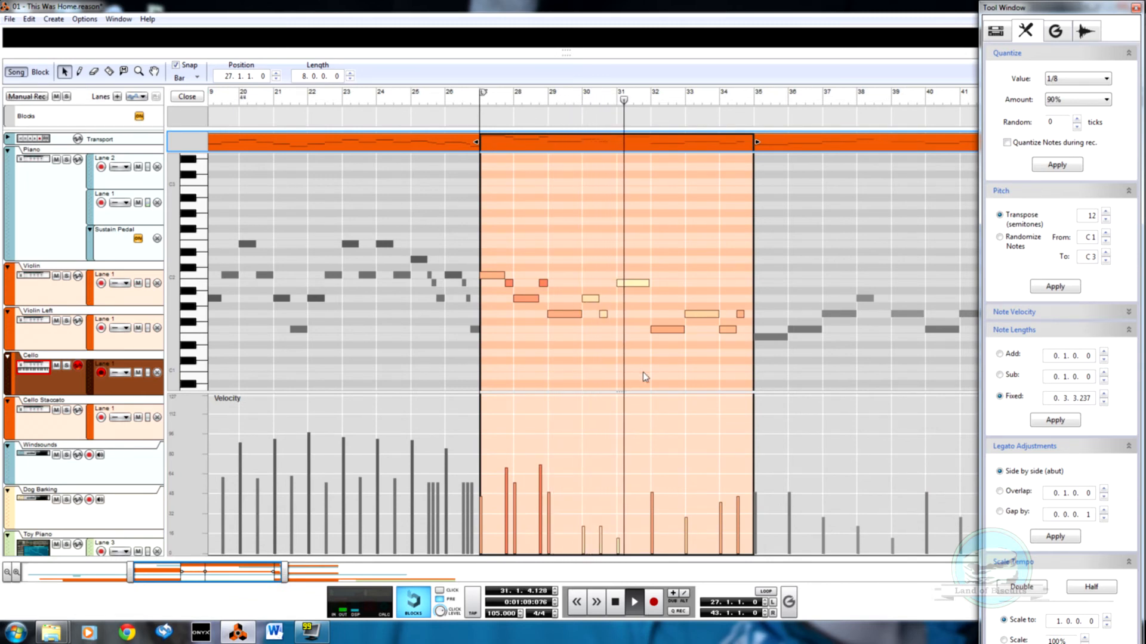
pyautogui.press('w')
pyautogui.click(583, 472)
pyautogui.click(601, 496)
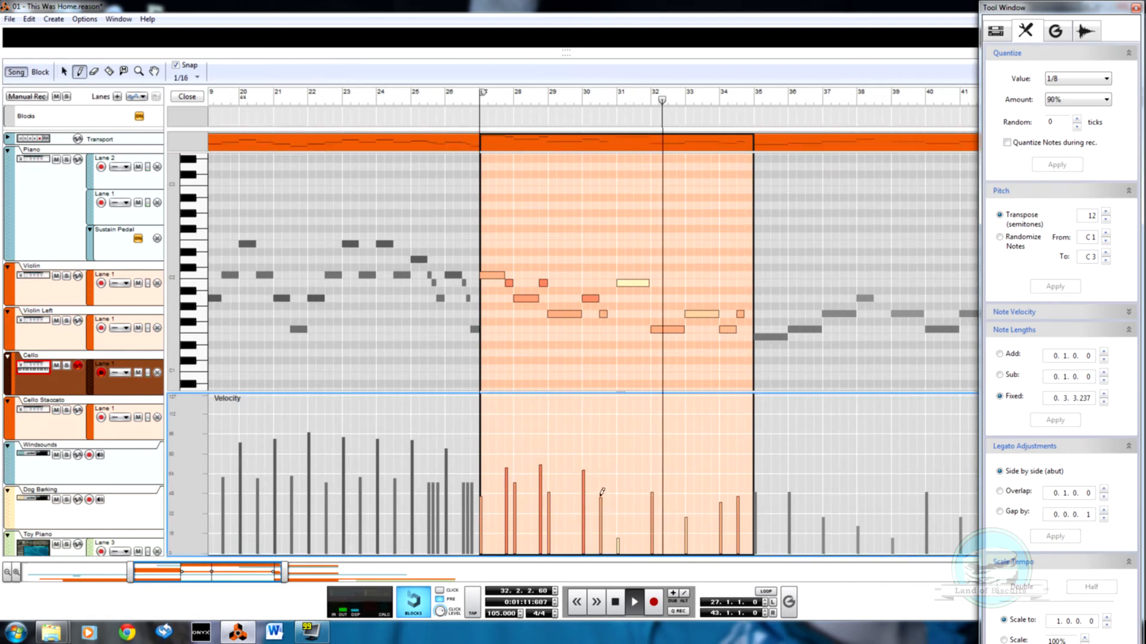
pyautogui.click(620, 454)
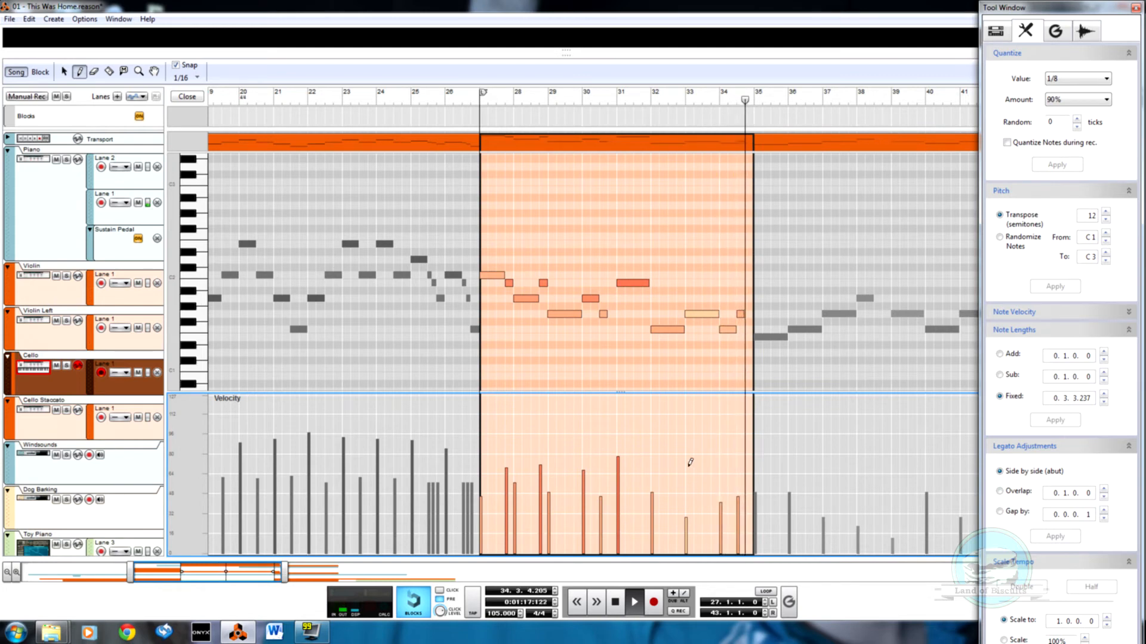
pyautogui.press('q')
pyautogui.press('space')
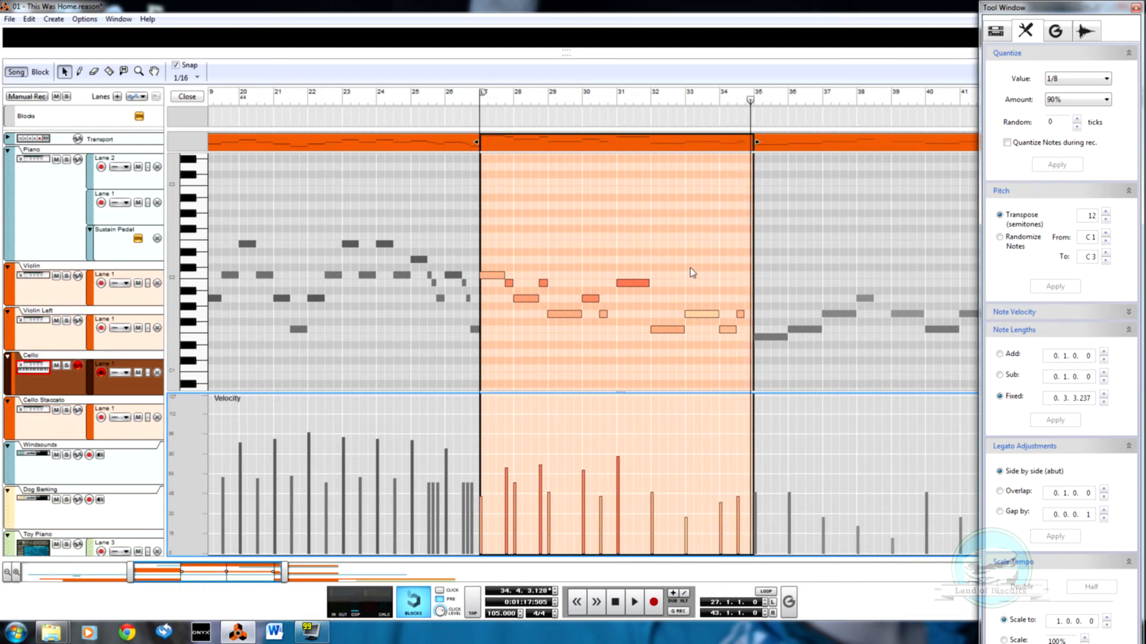
# Replace the Cello notes in bars 32 to 34 with a copy of the bars 27 to 30 phrase, leaving out its first note
pyautogui.moveTo(659, 272); pyautogui.dragTo(738, 355)
pyautogui.press('Delete')
pyautogui.scroll(3, 560, 305)
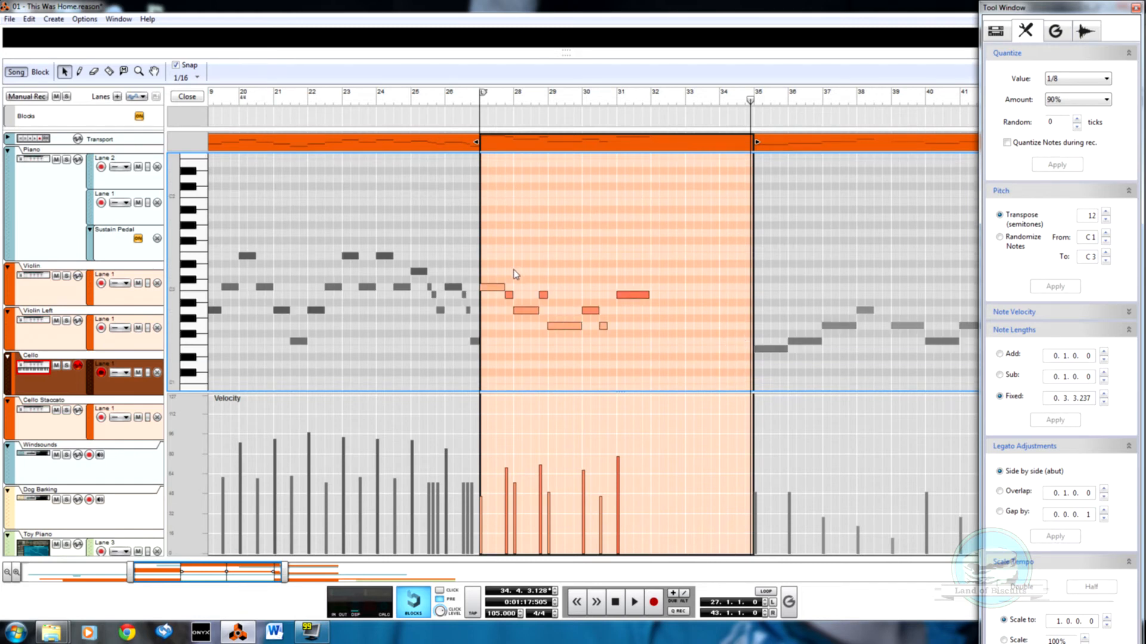
pyautogui.moveTo(508, 267); pyautogui.dragTo(607, 354)
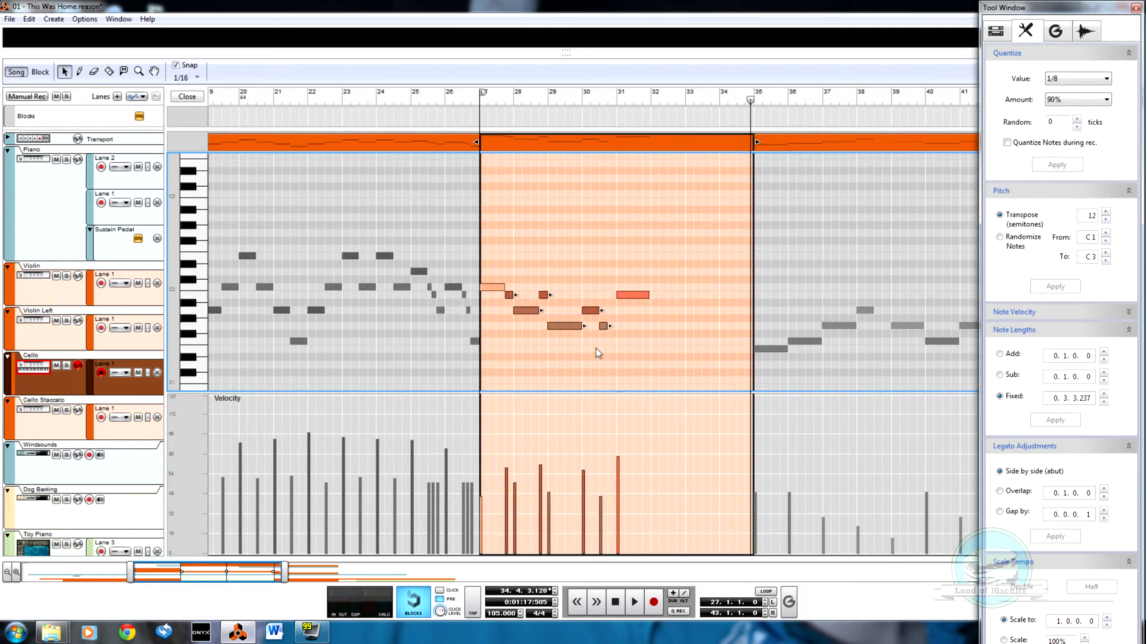
pyautogui.moveTo(532, 311); pyautogui.dragTo(676, 312)
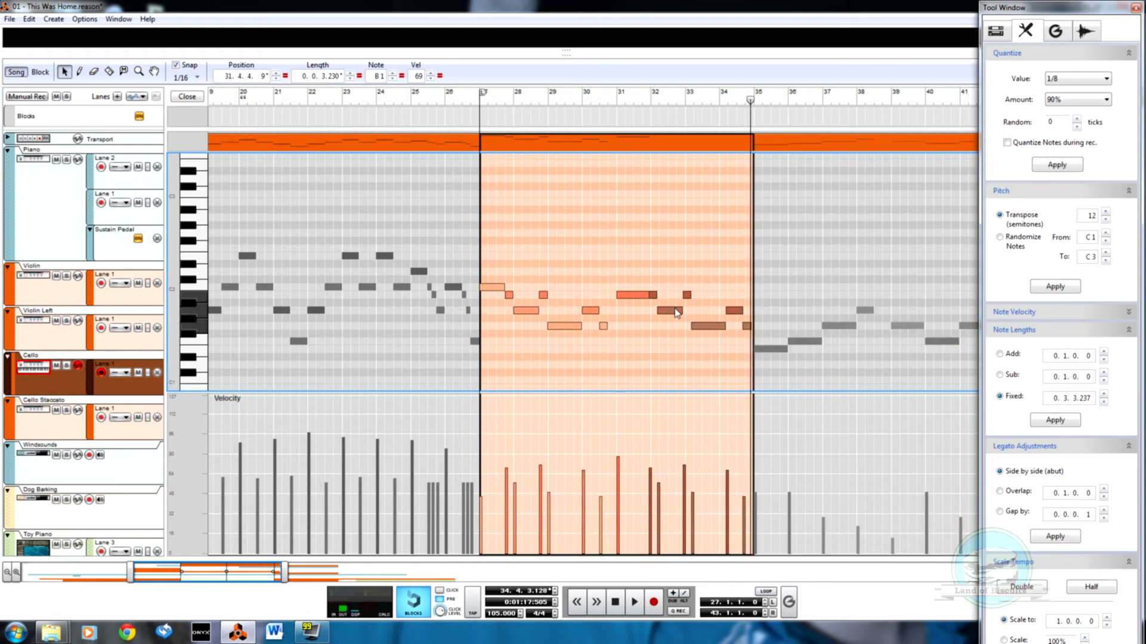
# Raise the bar 31 note to C2, shorten it to about three beats, and start the copied notes at 31.4.1
pyautogui.moveTo(632, 294); pyautogui.dragTo(631, 286)
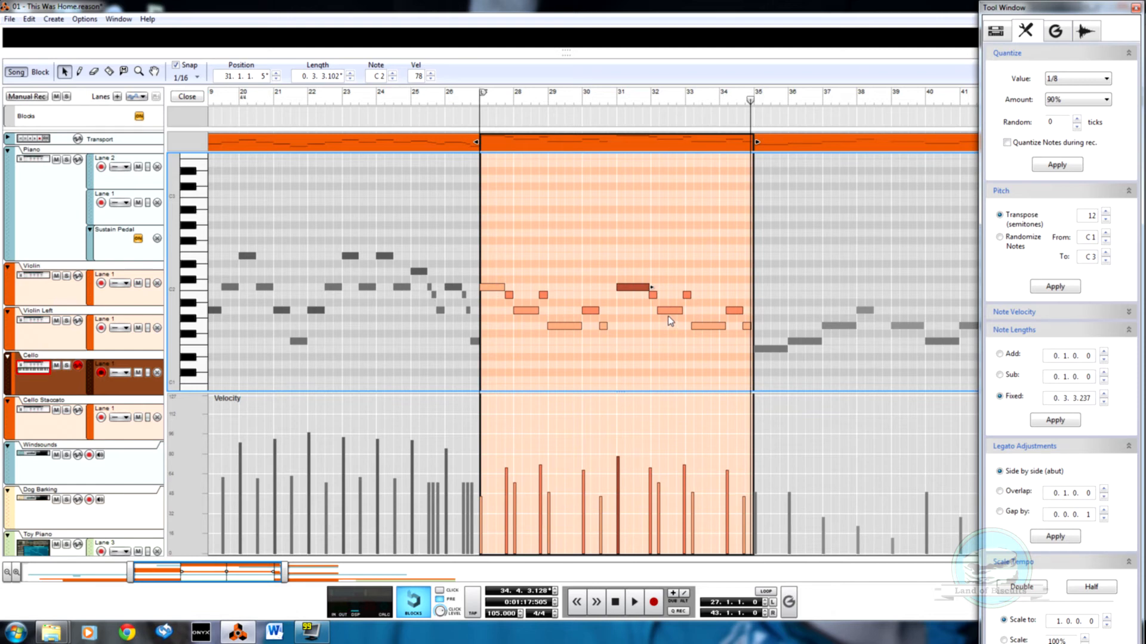
pyautogui.moveTo(672, 313); pyautogui.dragTo(670, 313)
pyautogui.moveTo(654, 275); pyautogui.dragTo(746, 357)
pyautogui.moveTo(702, 327); pyautogui.dragTo(697, 327)
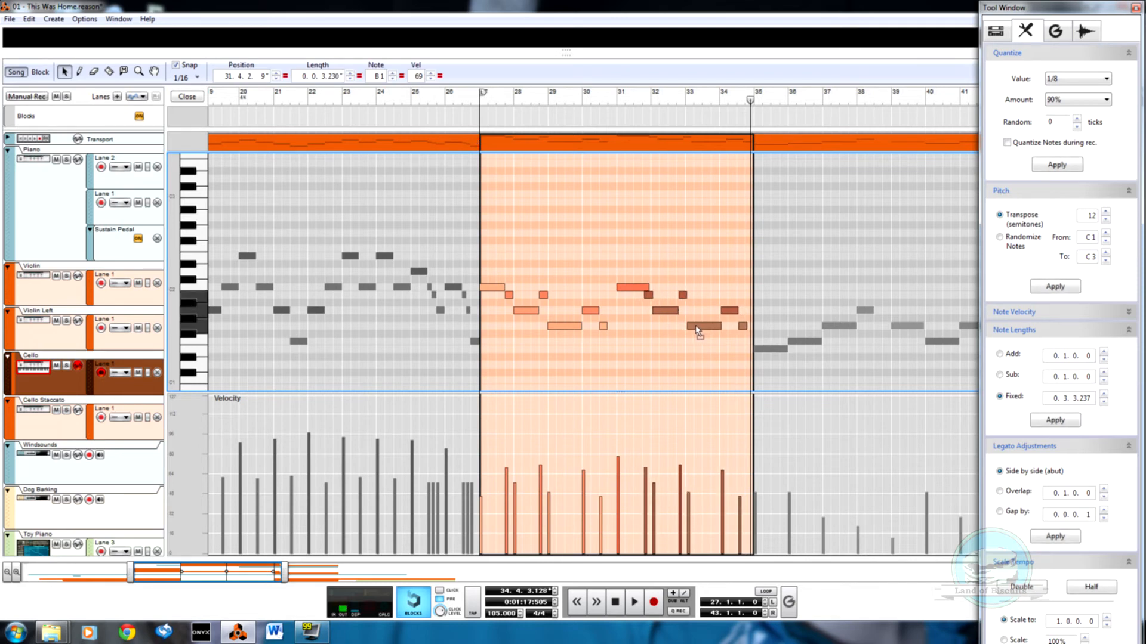
pyautogui.moveTo(697, 328); pyautogui.dragTo(695, 329)
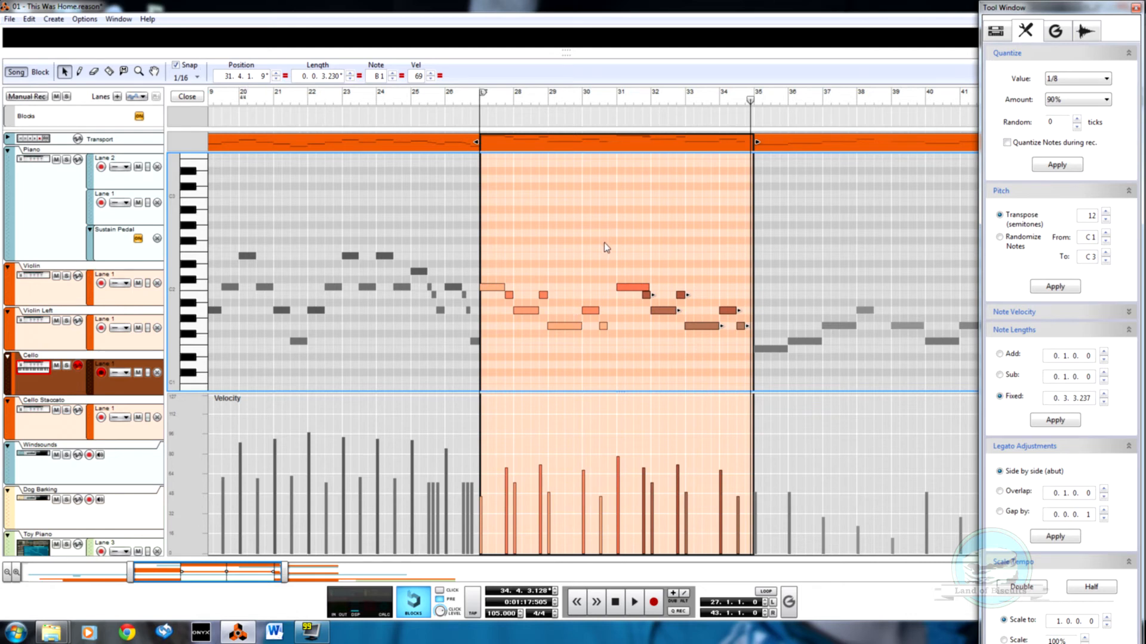
pyautogui.click(638, 290)
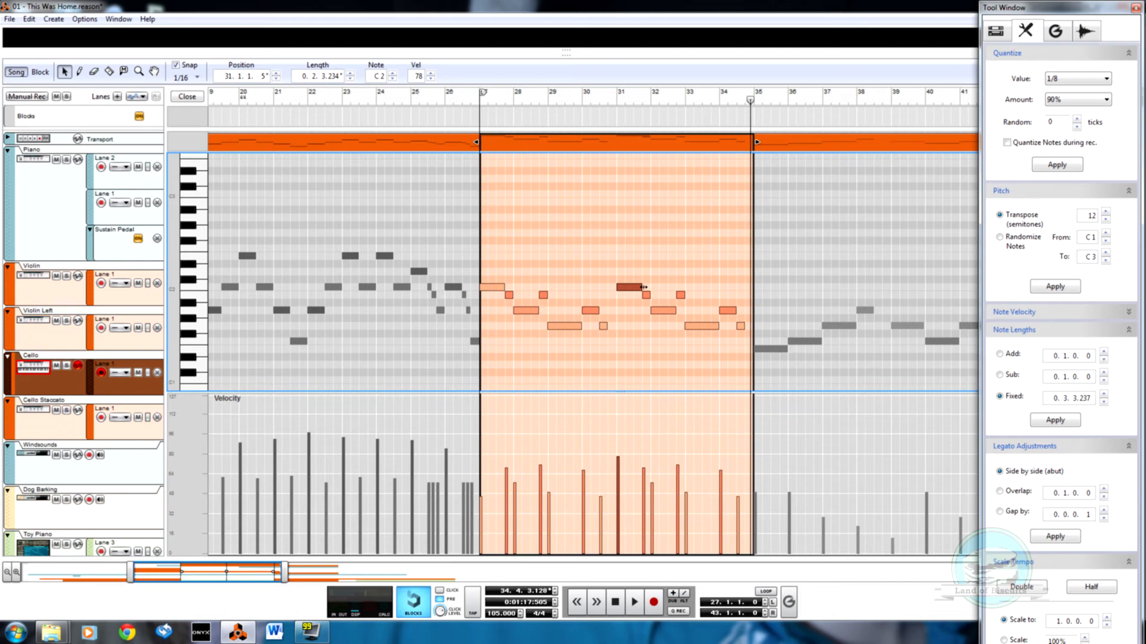
# Set the snap value to 1/8, check the copied notes' position, and play the Cello line from bar 30 to bar 35
pyautogui.click(188, 77)
pyautogui.click(213, 134)
pyautogui.moveTo(647, 281); pyautogui.dragTo(750, 353)
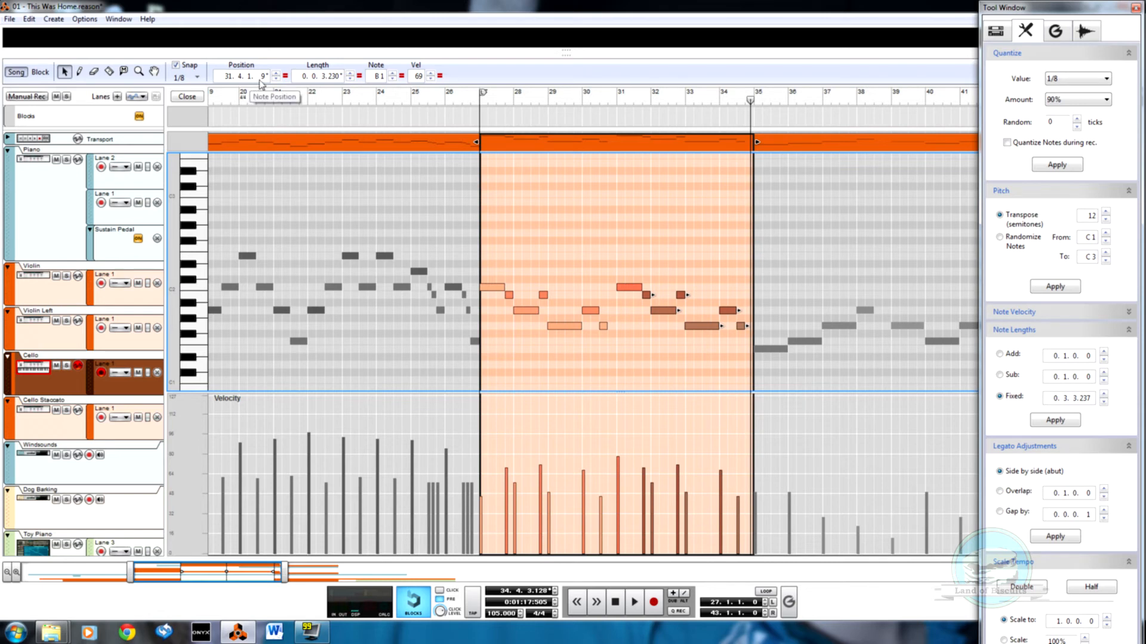
pyautogui.click(604, 98)
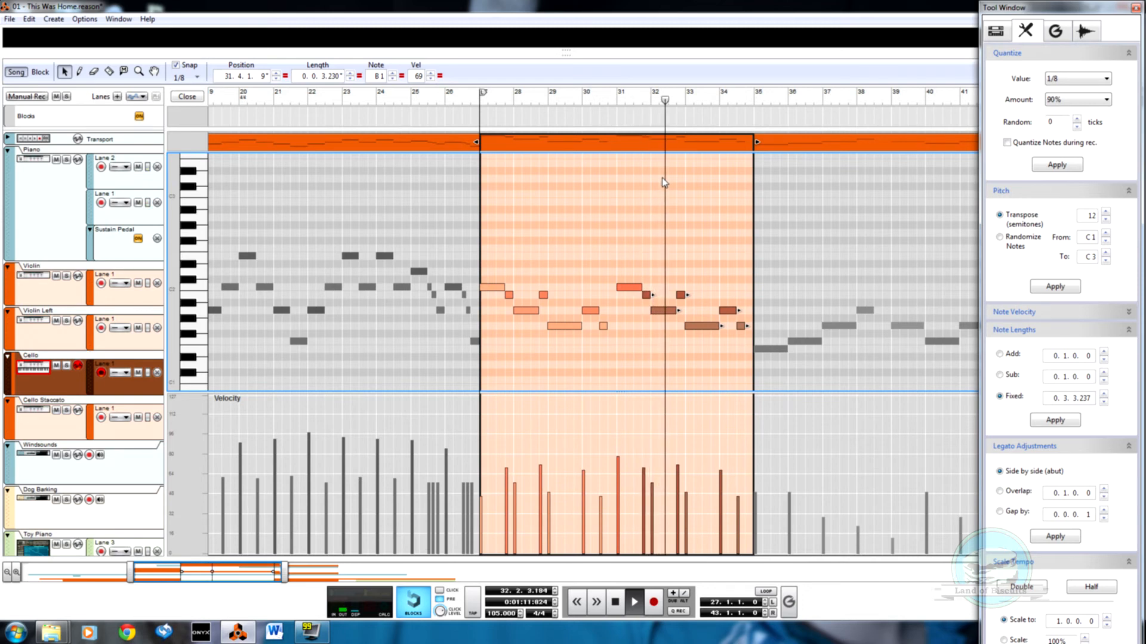
pyautogui.moveTo(215, 574); pyautogui.dragTo(259, 575)
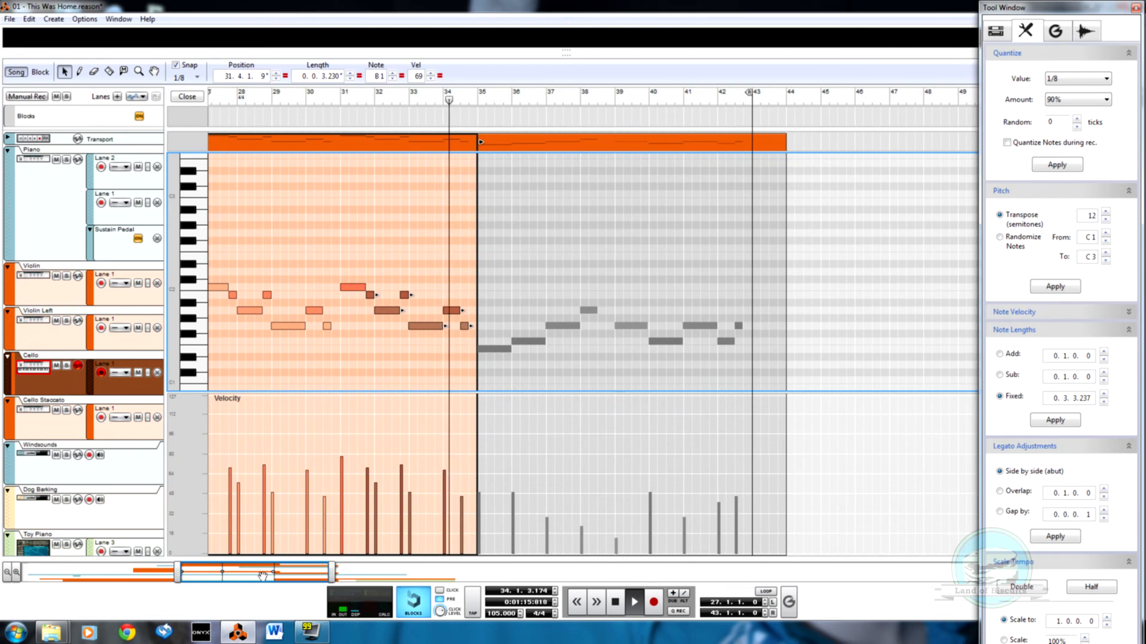
pyautogui.press('space')
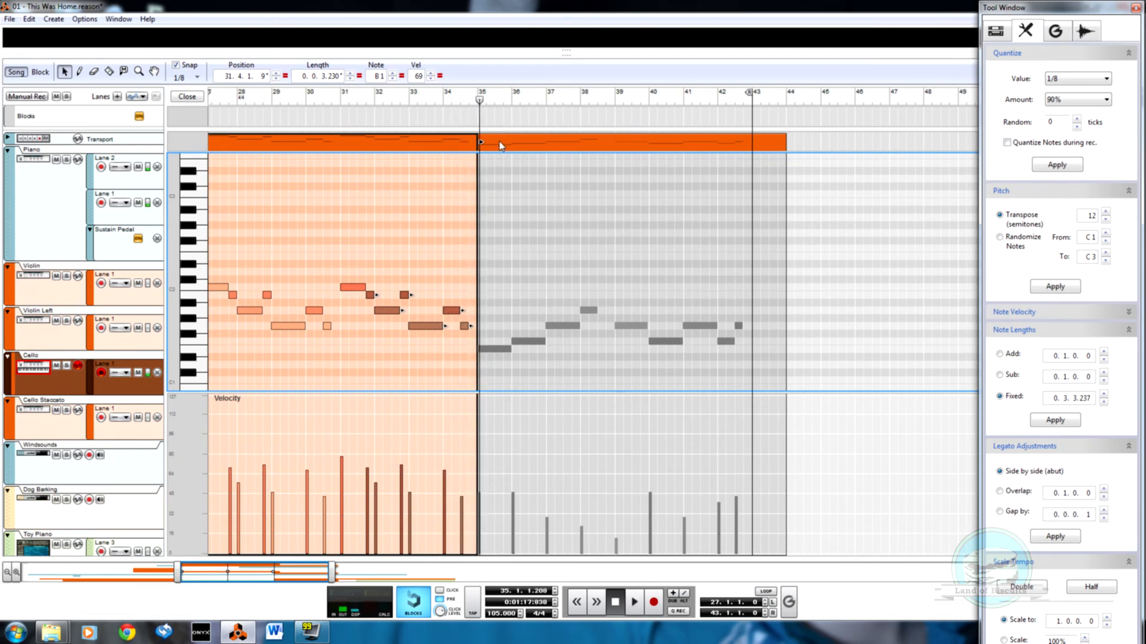
# Open the Cello clip starting at bar 35 and delete its notes in bars 35 to 38
pyautogui.click(500, 146)
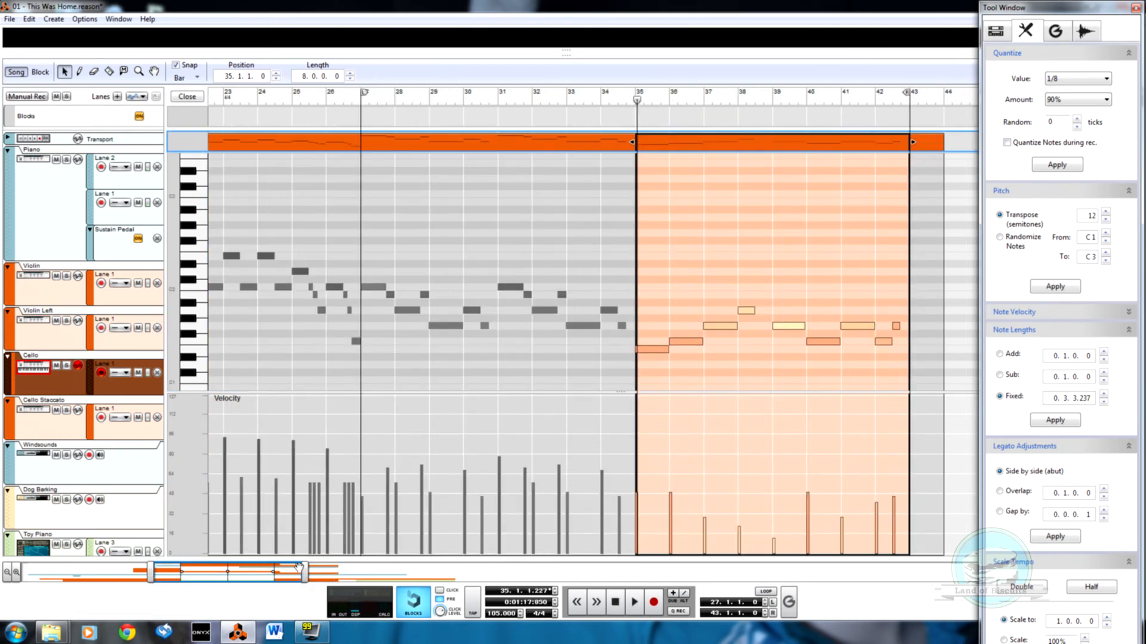
pyautogui.moveTo(256, 575); pyautogui.dragTo(290, 576)
pyautogui.moveTo(466, 260); pyautogui.dragTo(573, 385)
pyautogui.press('space')
pyautogui.press('space')
pyautogui.click(462, 307)
pyautogui.moveTo(463, 274); pyautogui.dragTo(560, 368)
pyautogui.press('Delete')
# Draw a three-beat C2 note at the start of bar 35 in the Cello clip
pyautogui.scroll(3, 495, 329)
pyautogui.press('w')
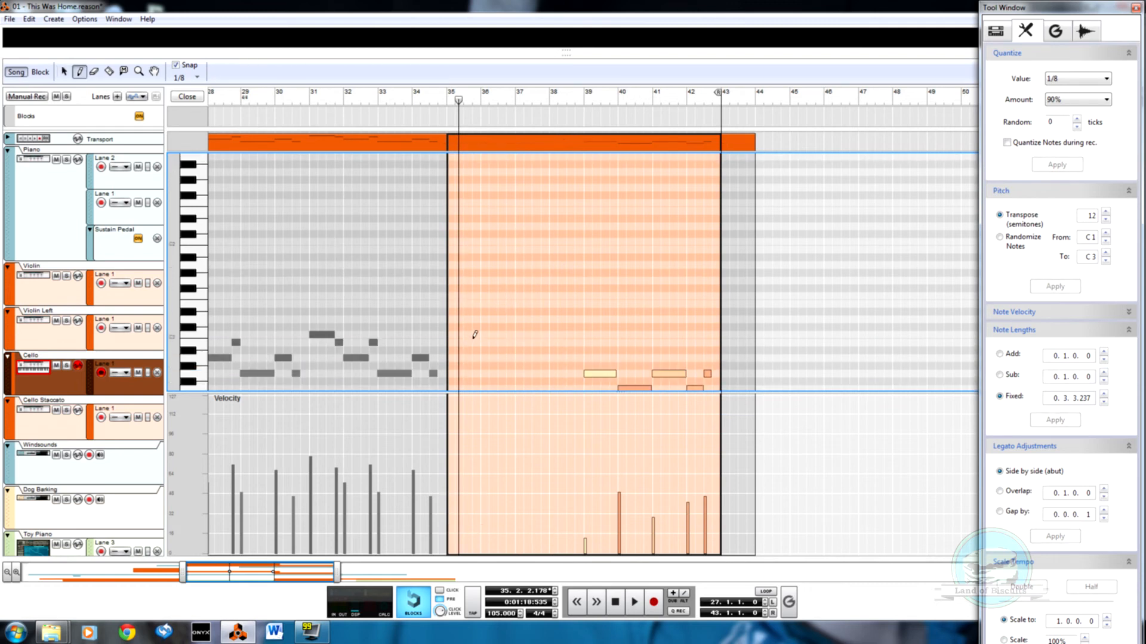
pyautogui.moveTo(450, 332); pyautogui.dragTo(469, 332)
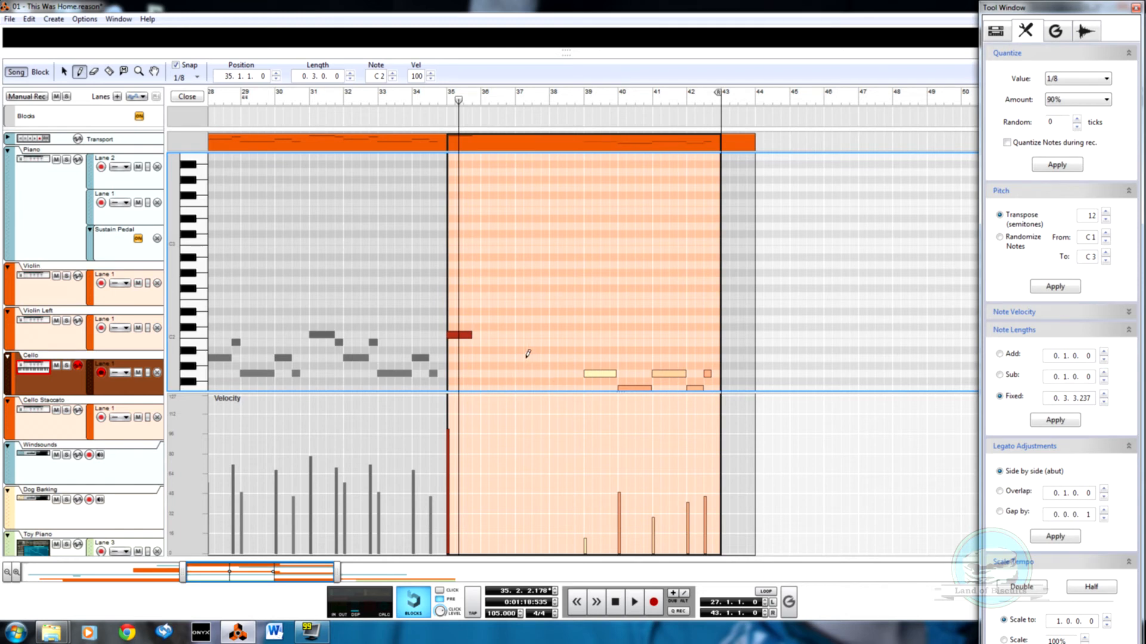
pyautogui.click(487, 296)
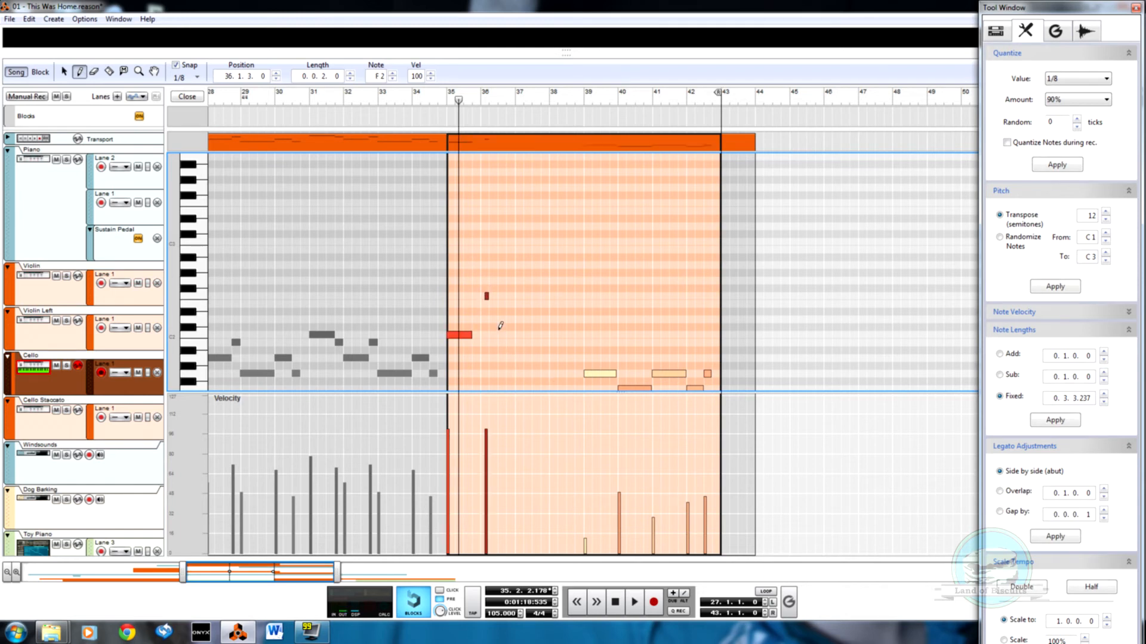
pyautogui.press('q')
pyautogui.moveTo(485, 296); pyautogui.dragTo(481, 296)
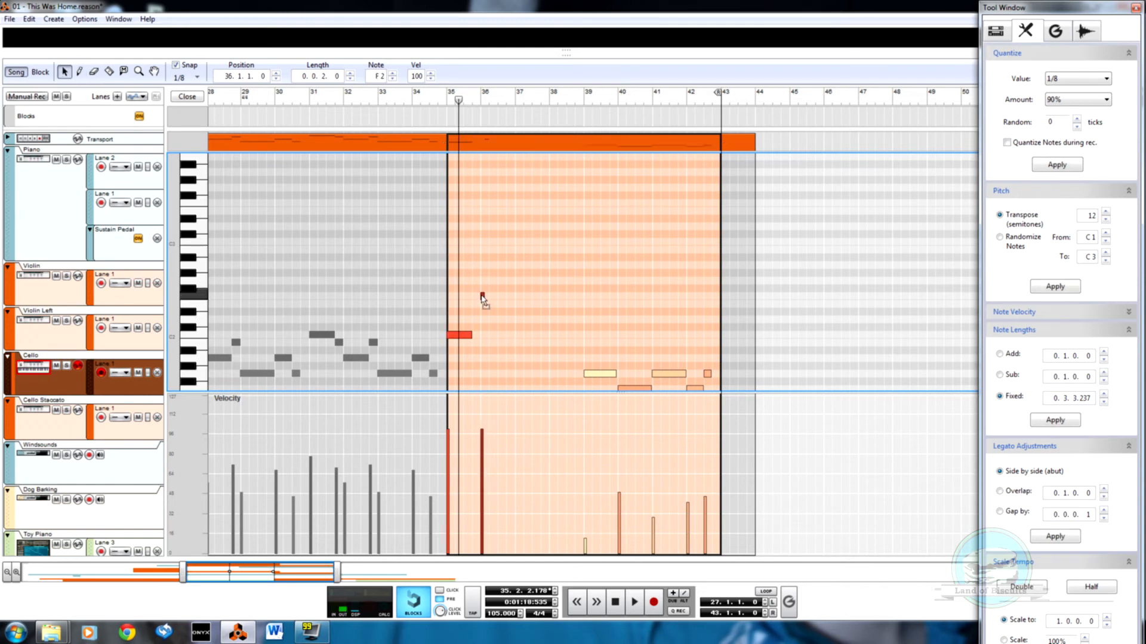
pyautogui.press('Delete')
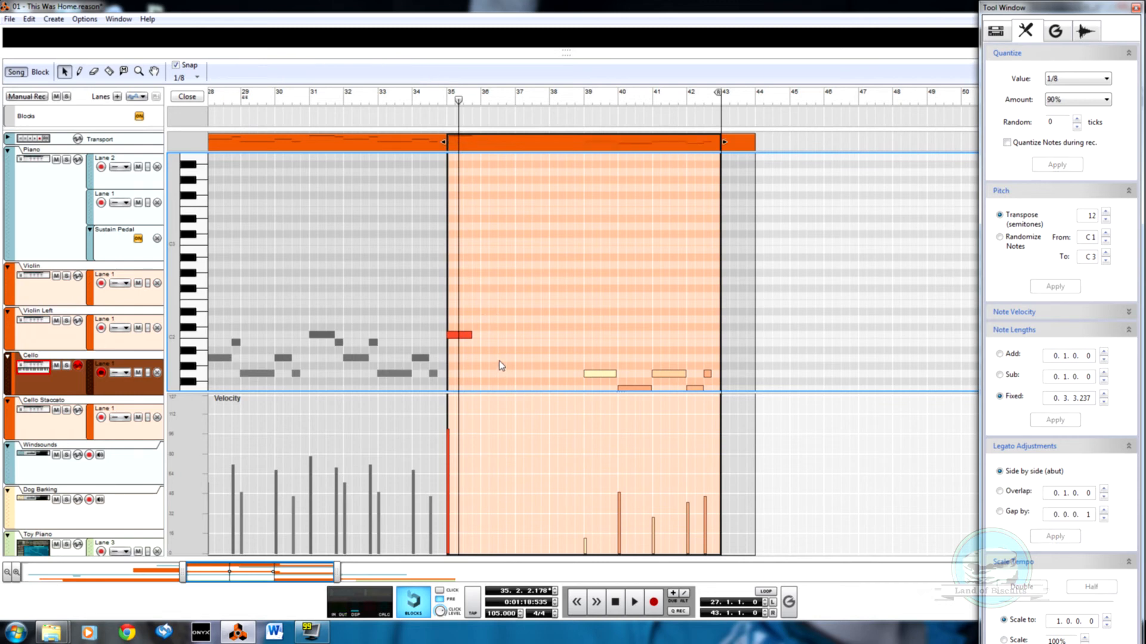
# Lower the three-beat note at the start of bar 35 to G1
pyautogui.scroll(-2, 464, 350)
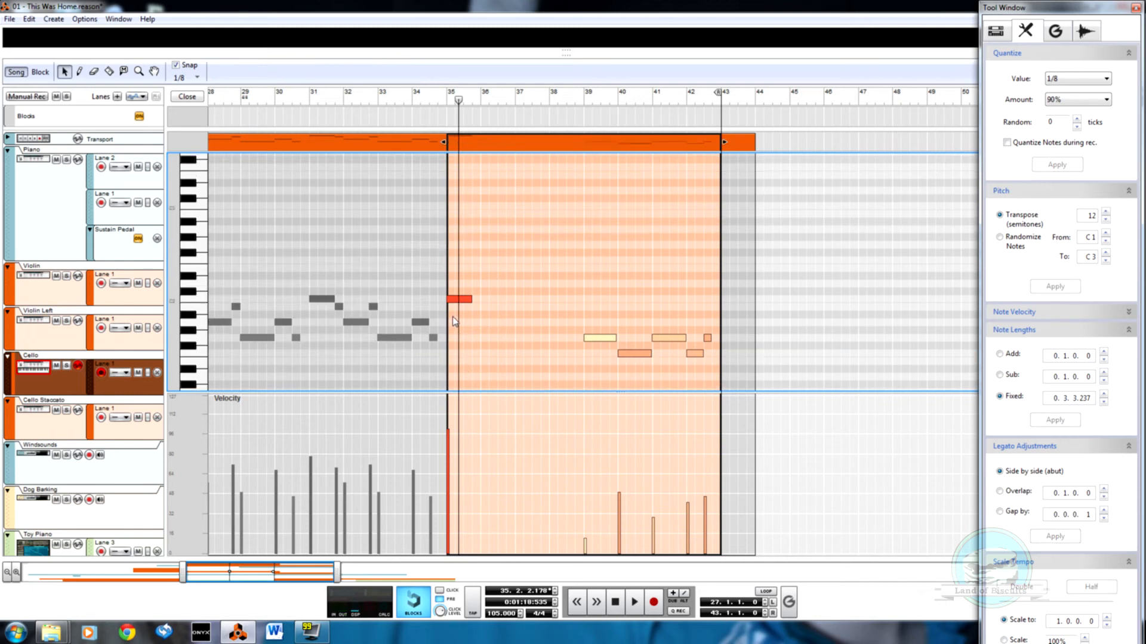
pyautogui.click(460, 301)
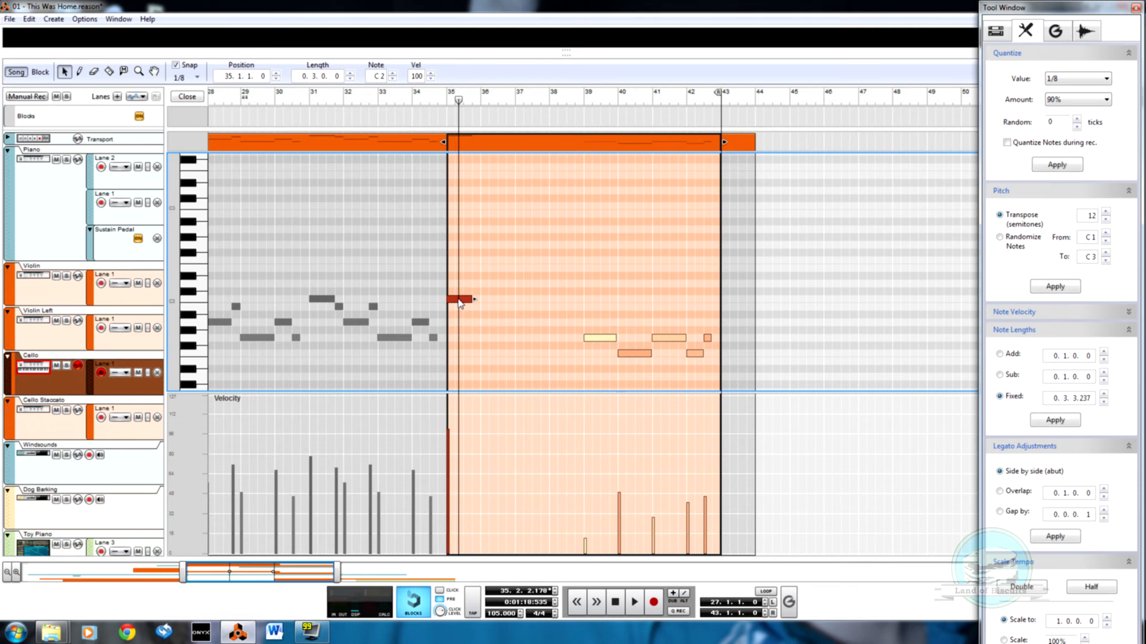
pyautogui.scroll(-4, 460, 301)
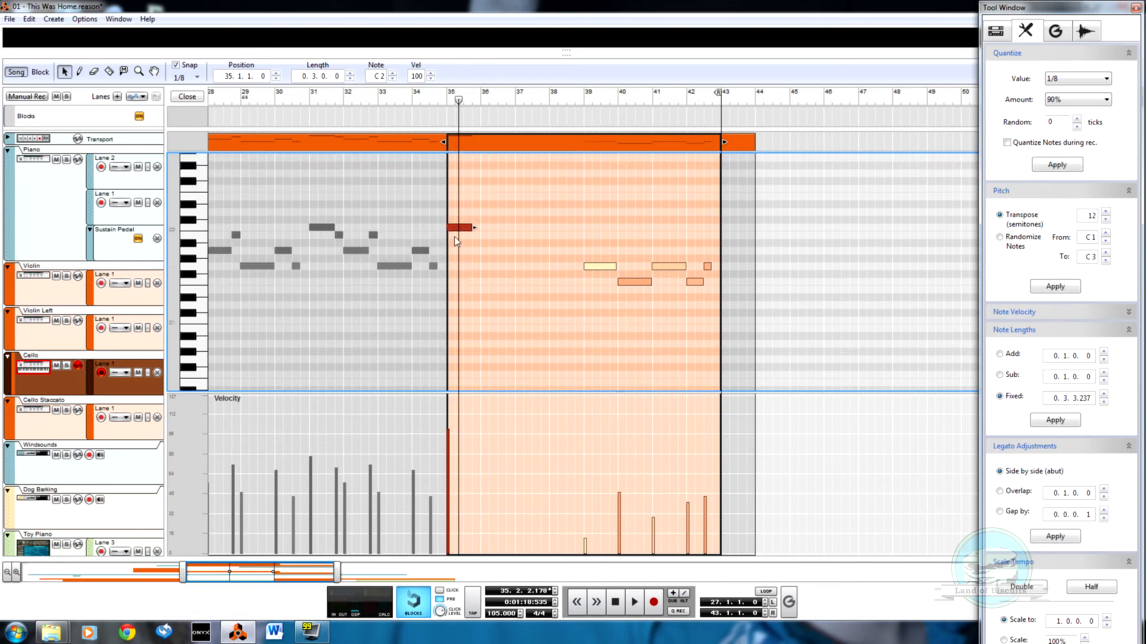
pyautogui.moveTo(461, 228); pyautogui.dragTo(456, 268)
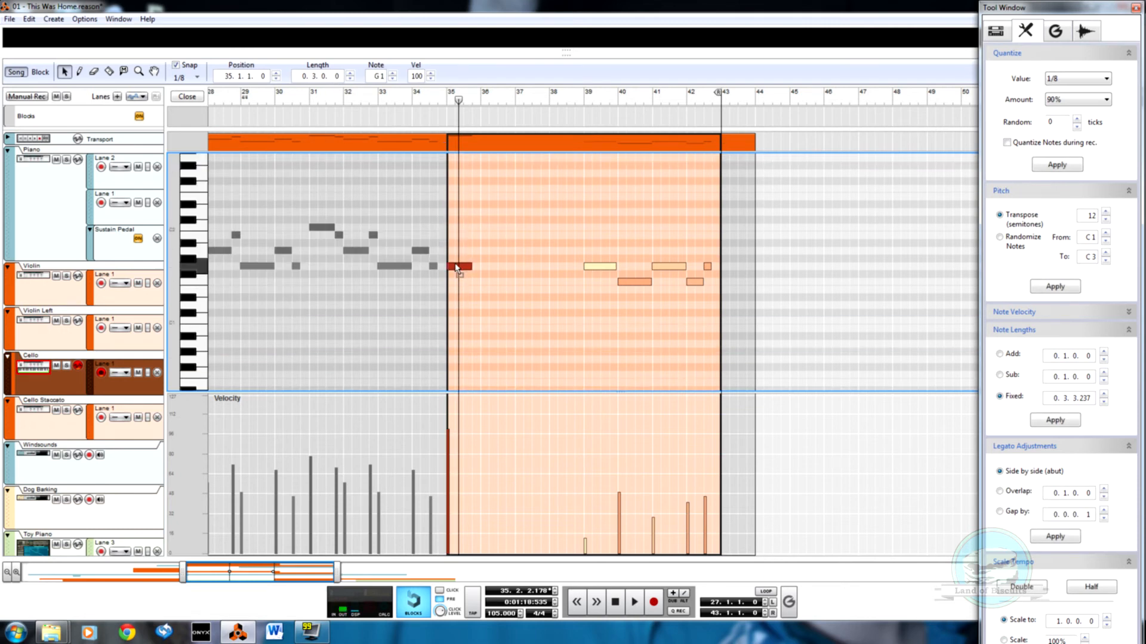
pyautogui.scroll(4, 482, 313)
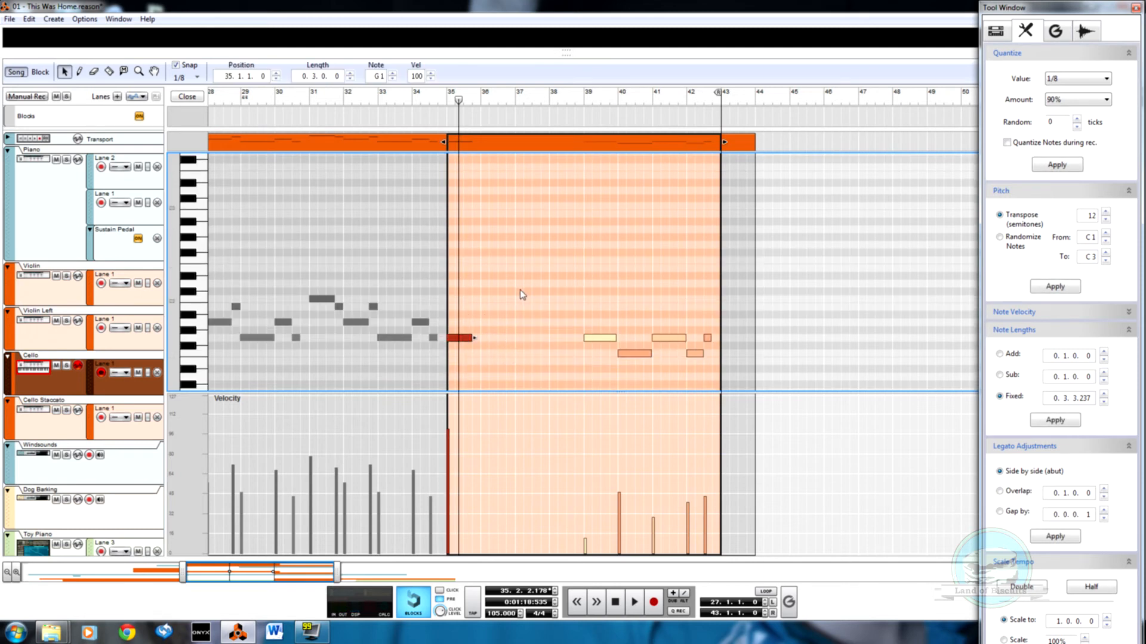
# Add a short A1 note at 35.4.1, play the passage, and draw a three-beat A1 note at the start of bar 36
pyautogui.moveTo(503, 322)
pyautogui.mouseDown()
pyautogui.moveTo(465, 359)
pyautogui.moveTo(491, 341)
pyautogui.mouseUp()
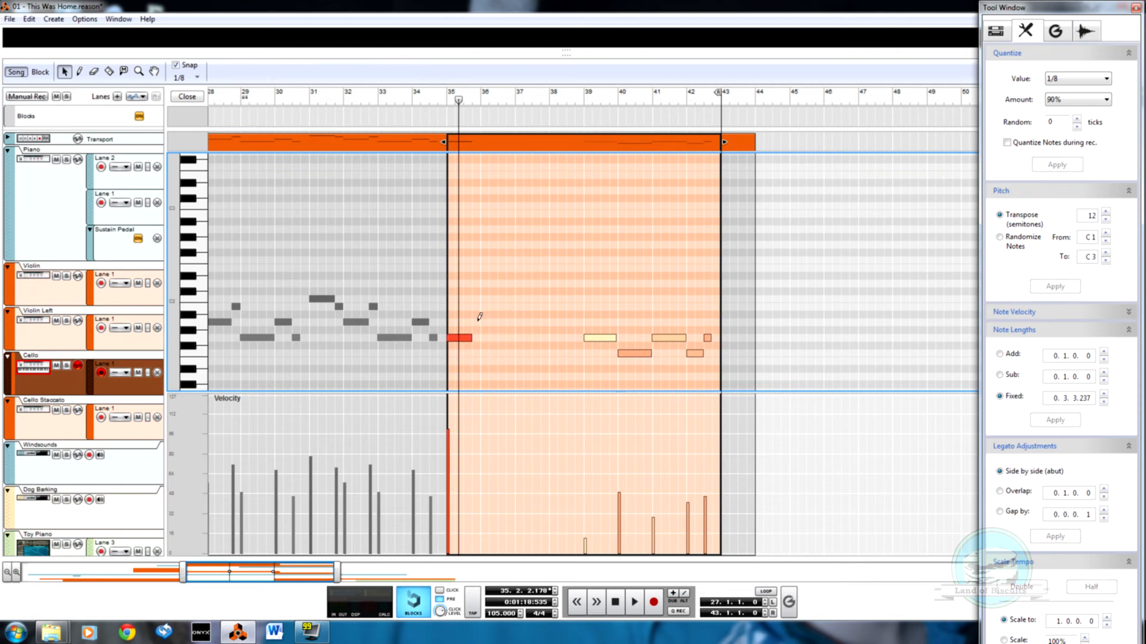
pyautogui.keyDown('ctrl'); pyautogui.click(474, 323); pyautogui.keyUp('ctrl')
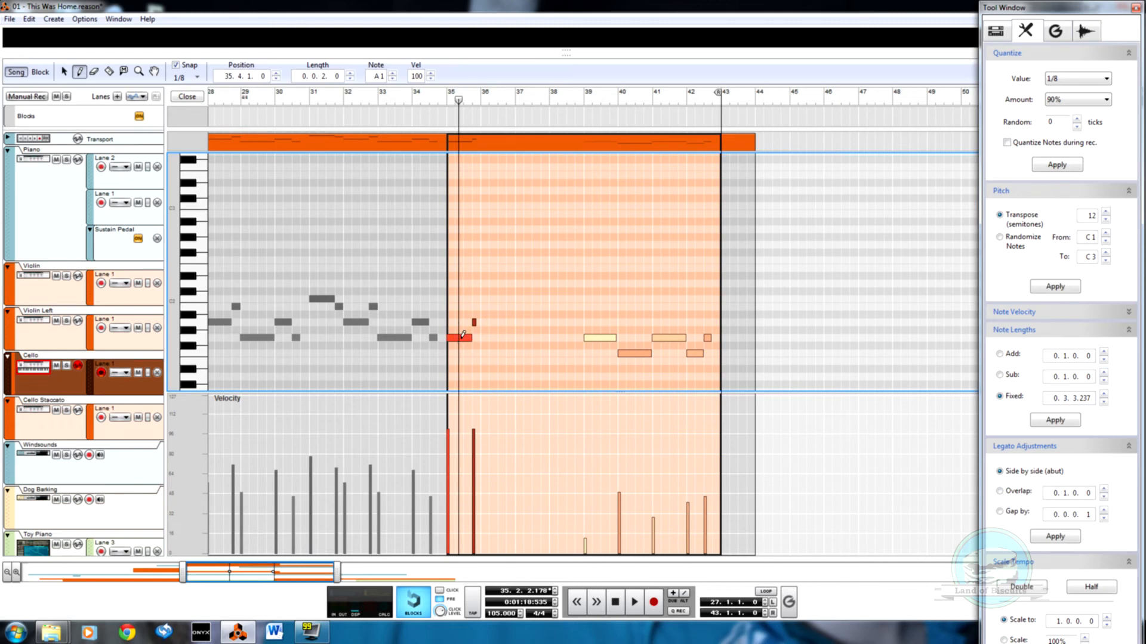
pyautogui.scroll(-2, 458, 336)
pyautogui.click(430, 100)
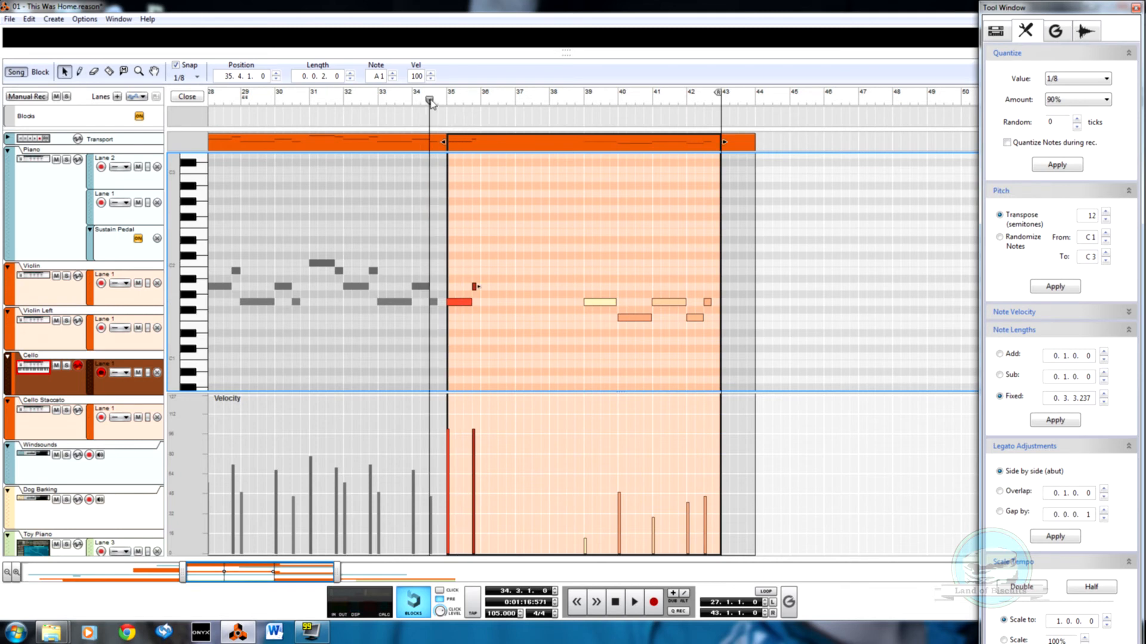
pyautogui.press('space')
pyautogui.press('w')
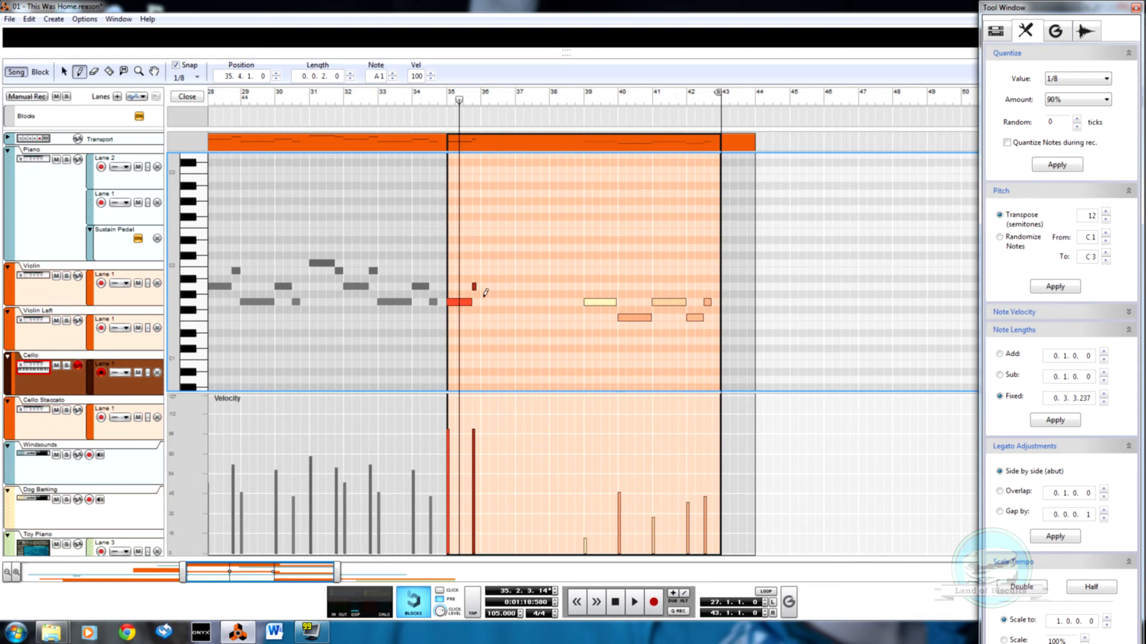
pyautogui.moveTo(483, 284); pyautogui.dragTo(501, 285)
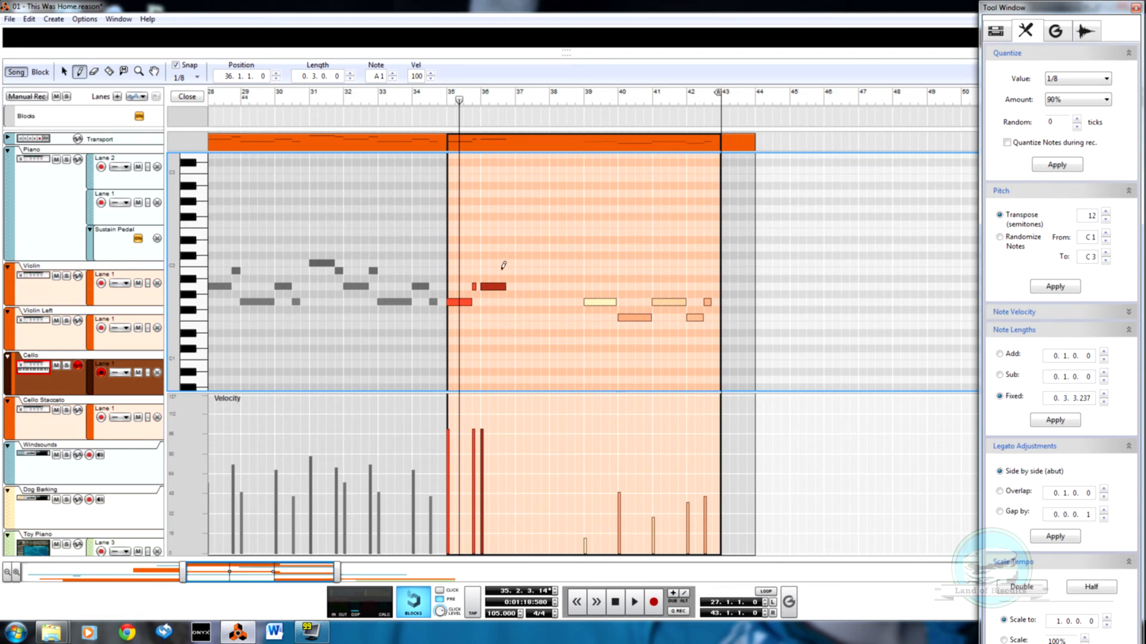
# Delete the short A1 note at 35.4.1 and draw a three-beat B1 note at the start of bar 37
pyautogui.click(475, 287)
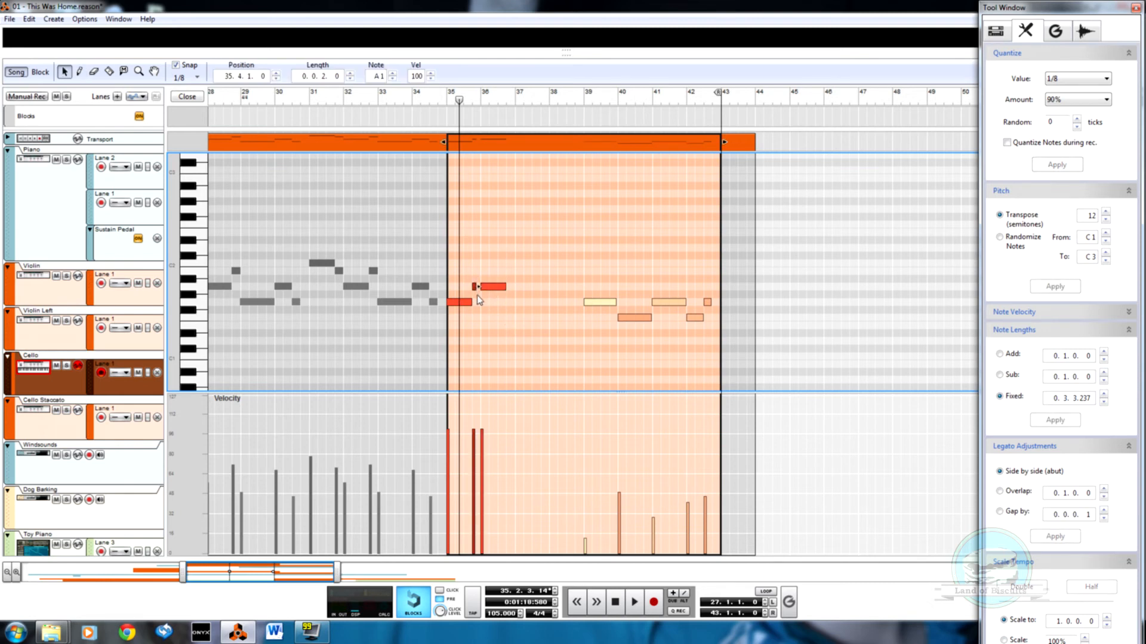
pyautogui.press('Delete')
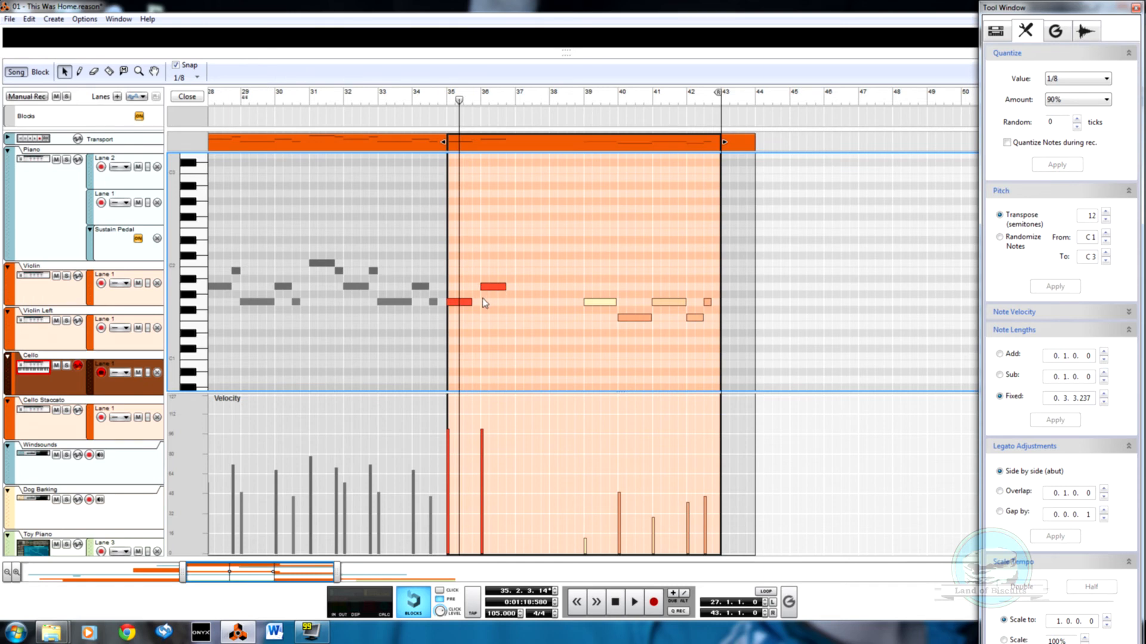
pyautogui.press('w')
pyautogui.click(517, 271)
pyautogui.moveTo(539, 269); pyautogui.dragTo(541, 270)
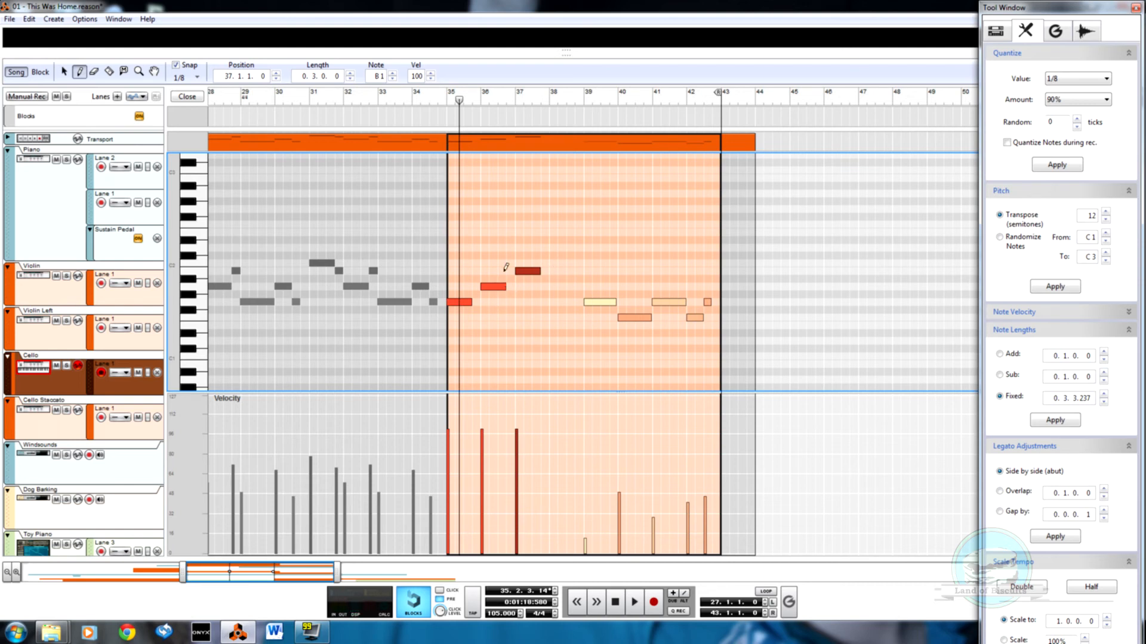
# Fill bar 38 with a two-beat C2 and a two-beat B1 note, and play the passage from bar 35
pyautogui.moveTo(553, 263); pyautogui.dragTo(580, 270)
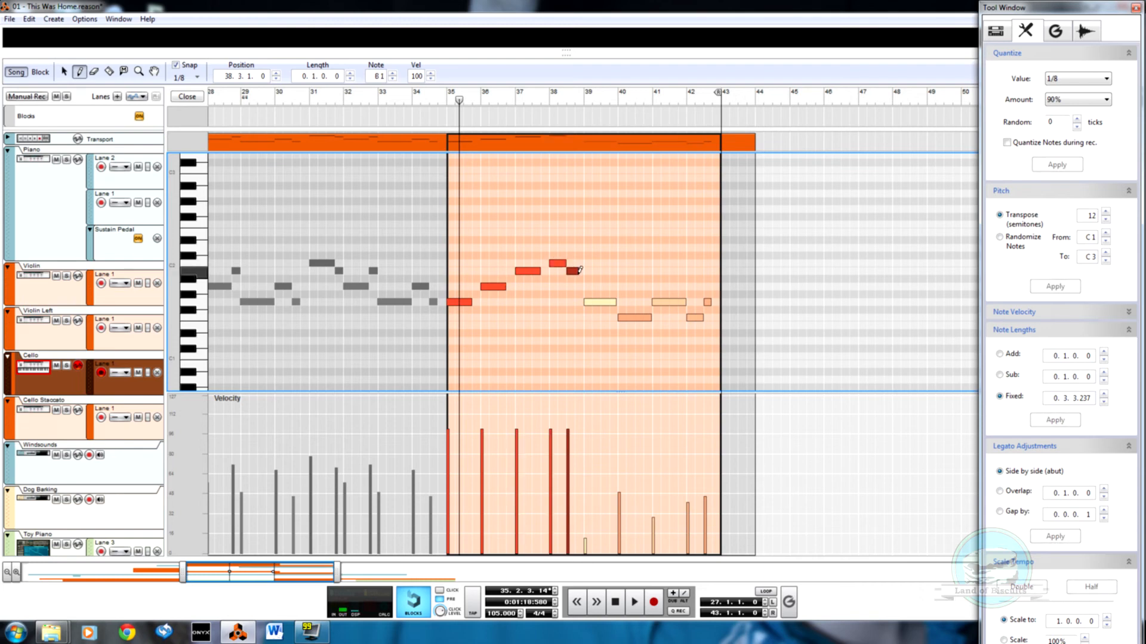
pyautogui.press('q')
pyautogui.click(443, 107)
pyautogui.press('space')
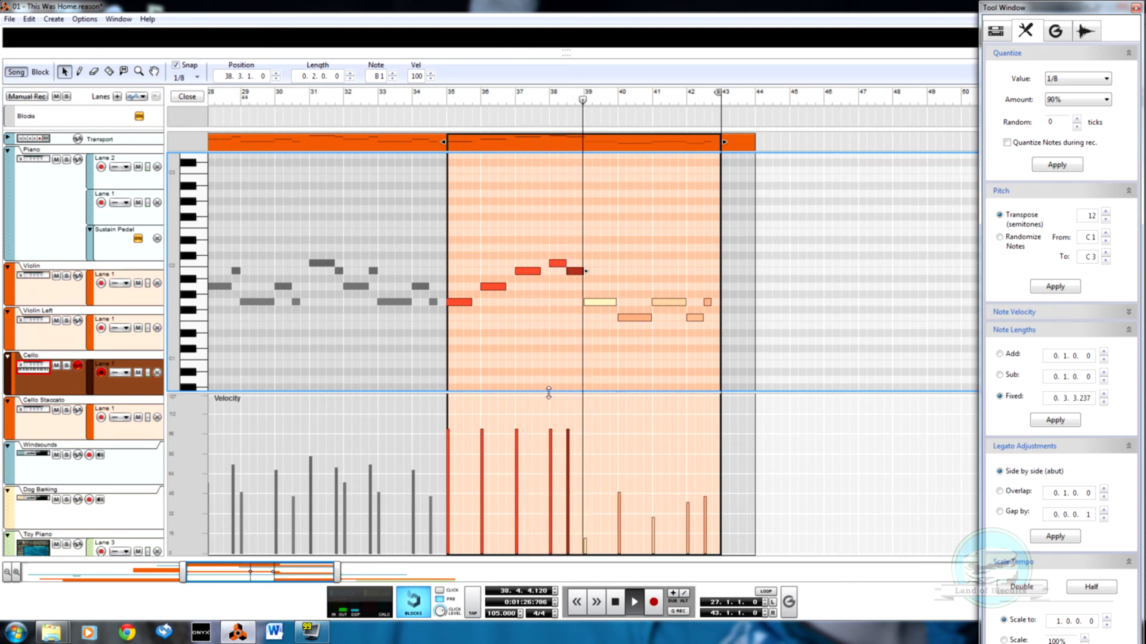
pyautogui.press('space')
# Replace the Cello notes in bars 39 to 42 with a copy of bars 35 to 38, each note shortened by one beat
pyautogui.moveTo(602, 257); pyautogui.dragTo(723, 387)
pyautogui.press('Delete')
pyautogui.moveTo(494, 318); pyautogui.dragTo(606, 348)
pyautogui.keyDown('ctrl'); pyautogui.moveTo(463, 303); pyautogui.dragTo(719, 352); pyautogui.keyUp('ctrl')
pyautogui.click(606, 354)
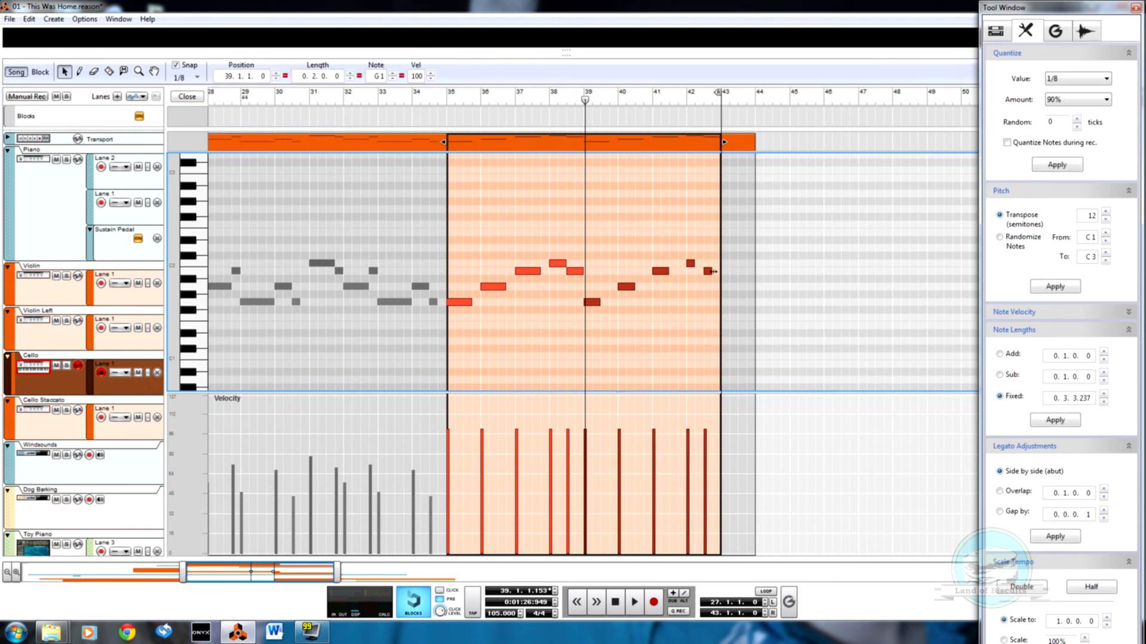
# Duplicate the notes of bars 39 to 42 two beats later and delete the surplus note and clip in bar 43
pyautogui.keyDown('ctrl'); pyautogui.moveTo(594, 302); pyautogui.dragTo(609, 302); pyautogui.keyUp('ctrl')
pyautogui.click(699, 289)
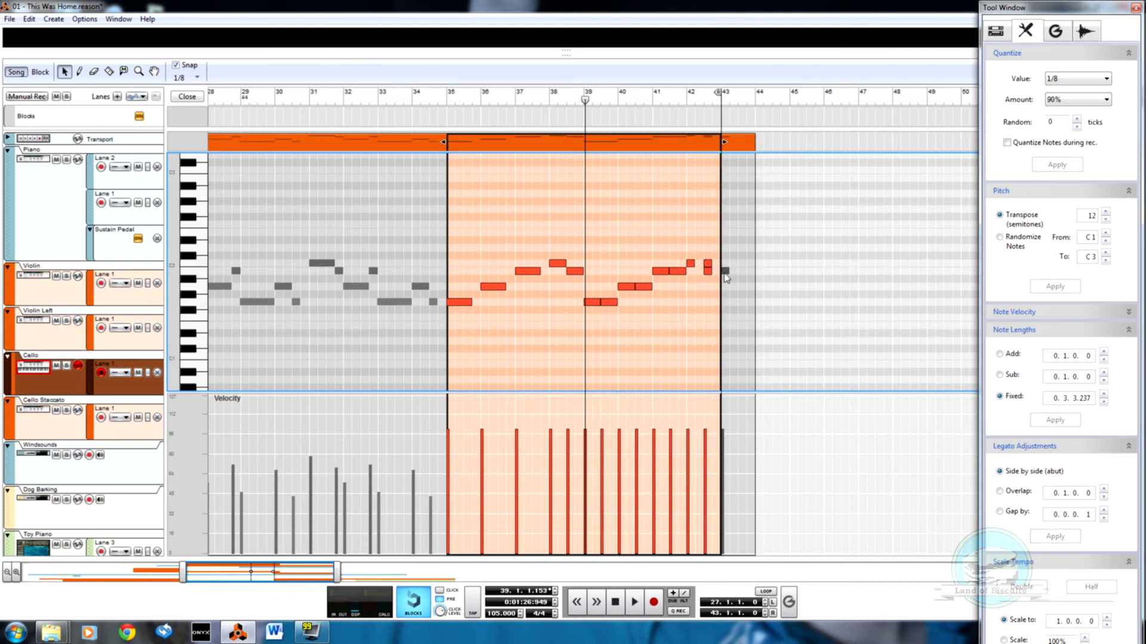
pyautogui.click(725, 273)
pyautogui.click(726, 272)
pyautogui.press('Delete')
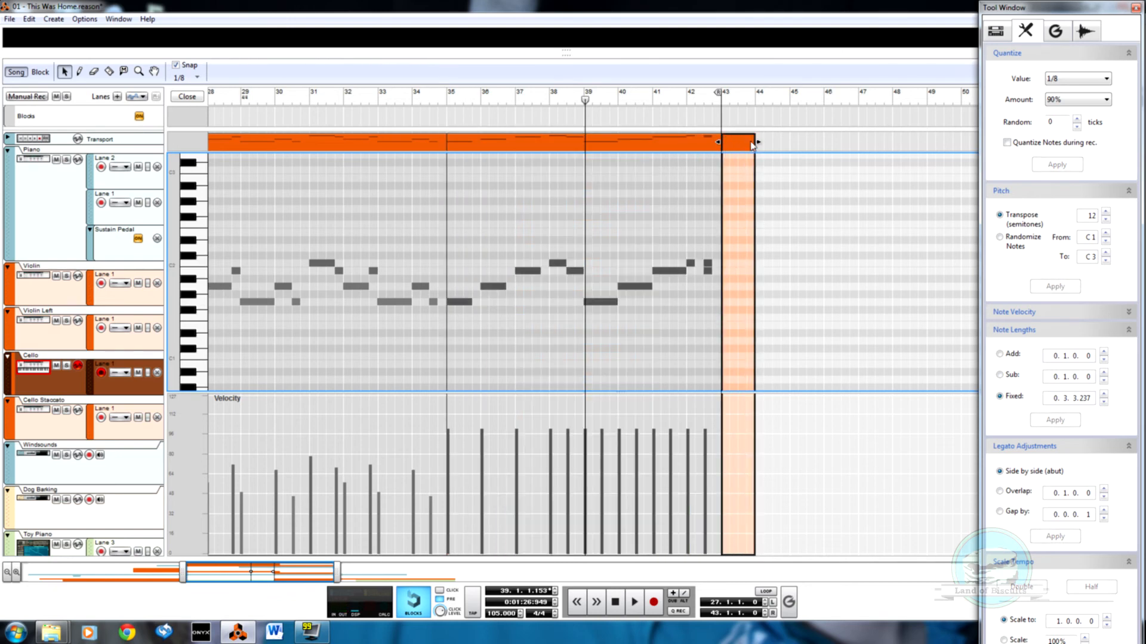
pyautogui.click(735, 147)
pyautogui.press('Delete')
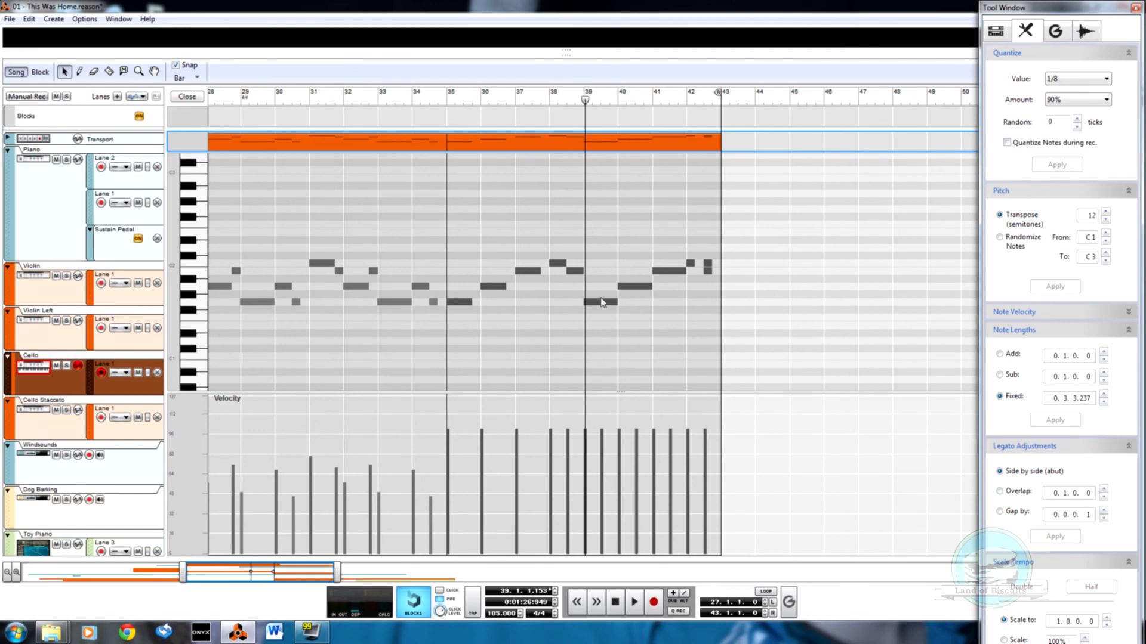
# Rework the notes in bar 42 into two one-beat C2 notes followed by two one-beat B1 notes
pyautogui.click(481, 141)
pyautogui.moveTo(518, 266); pyautogui.dragTo(930, 358)
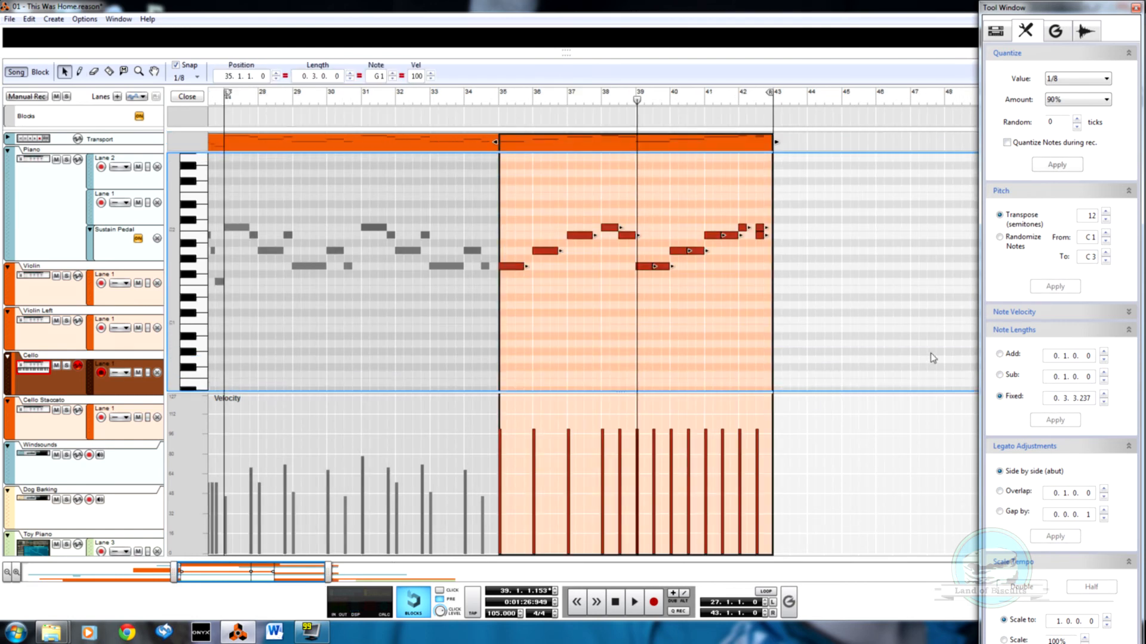
pyautogui.click(749, 268)
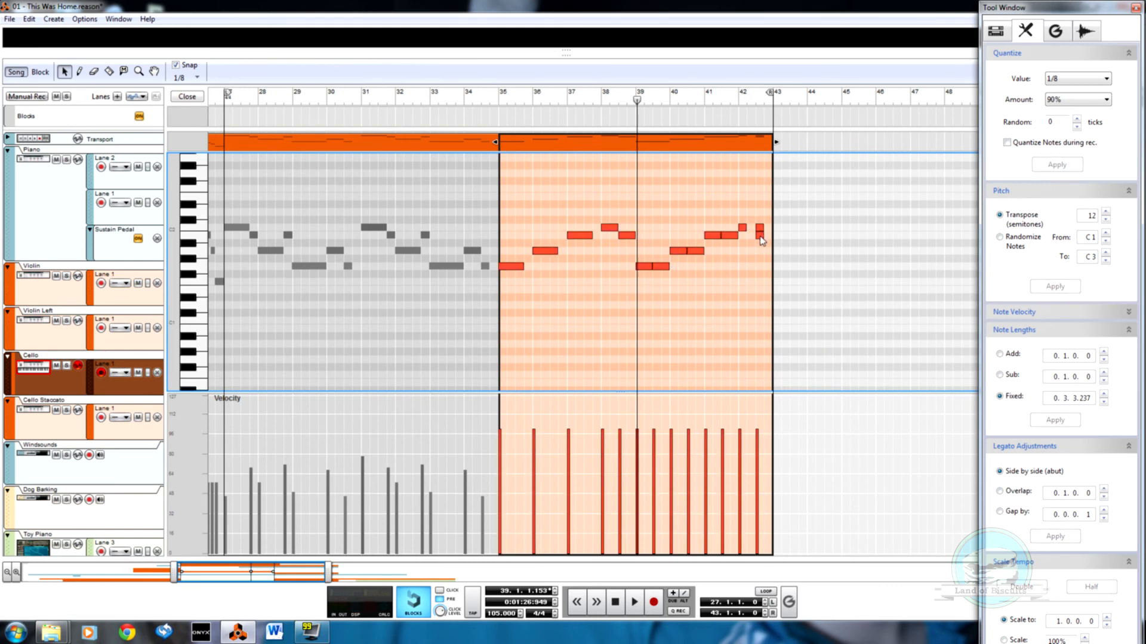
pyautogui.moveTo(759, 231)
pyautogui.mouseDown()
pyautogui.moveTo(769, 258)
pyautogui.moveTo(761, 235)
pyautogui.mouseUp()
pyautogui.click(732, 284)
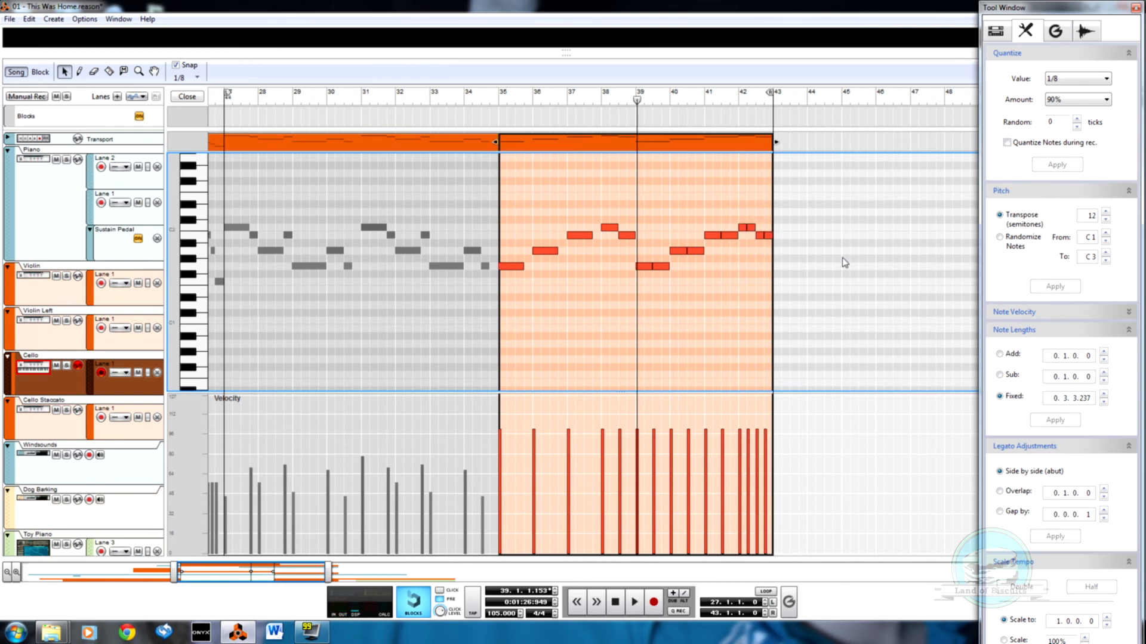
# Randomize the velocities of all notes in the bar 35 to 42 Cello clip by 7%, twice
pyautogui.moveTo(548, 291); pyautogui.dragTo(499, 310)
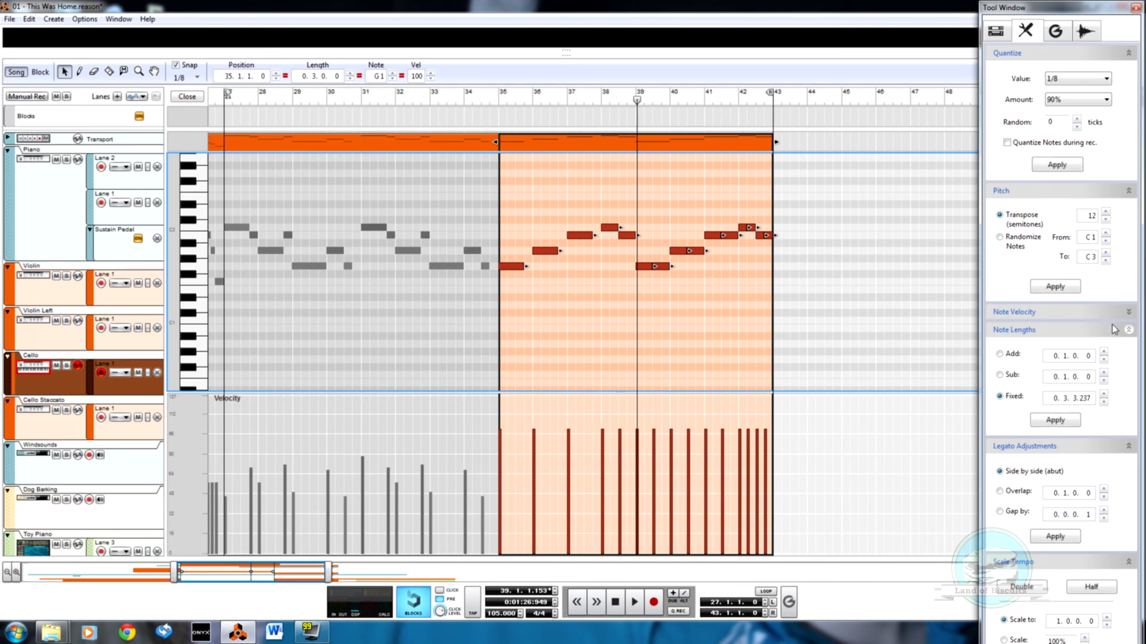
pyautogui.click(1129, 330)
pyautogui.click(1129, 312)
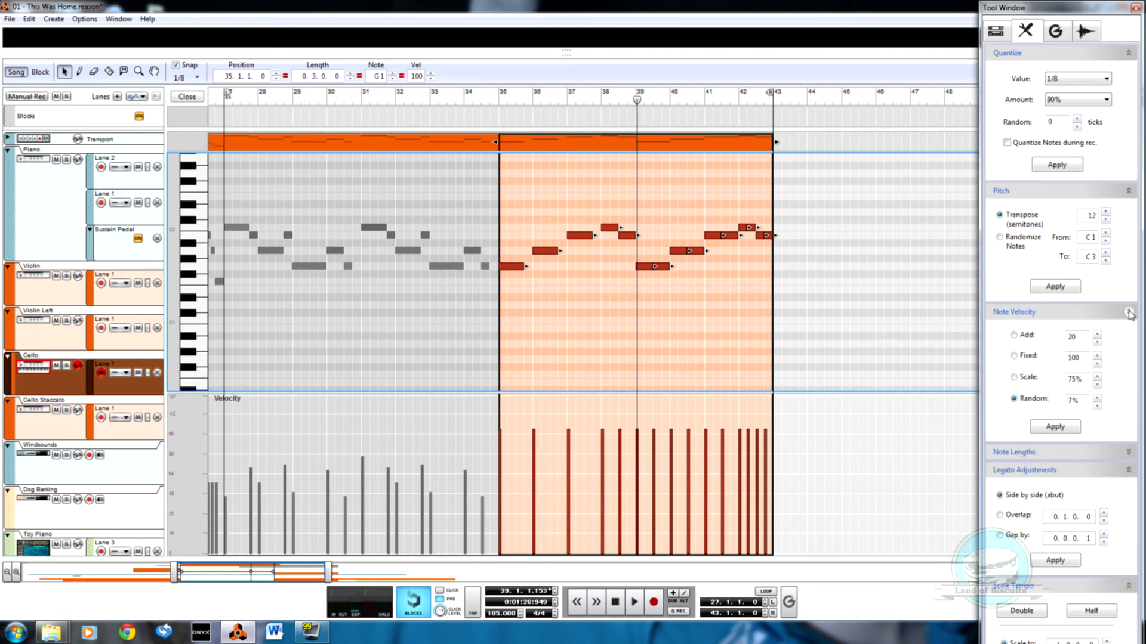
pyautogui.click(1062, 427)
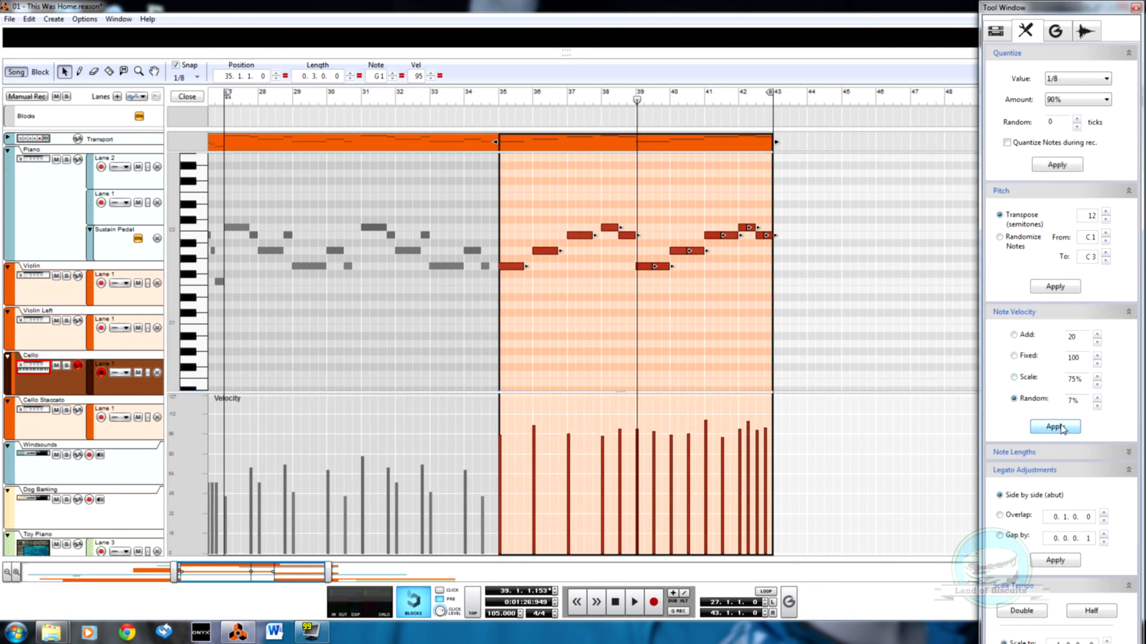
pyautogui.click(1062, 427)
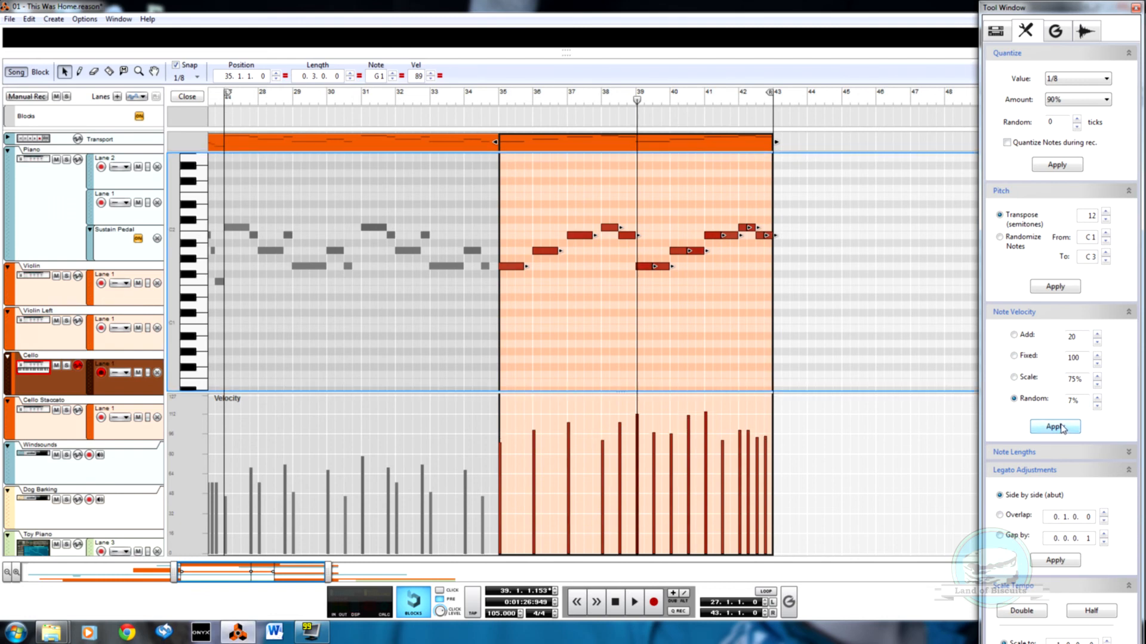
# Scale the velocities of the selected Cello notes to 75% and play the passage from bar 35
pyautogui.click(1027, 378)
pyautogui.click(1036, 425)
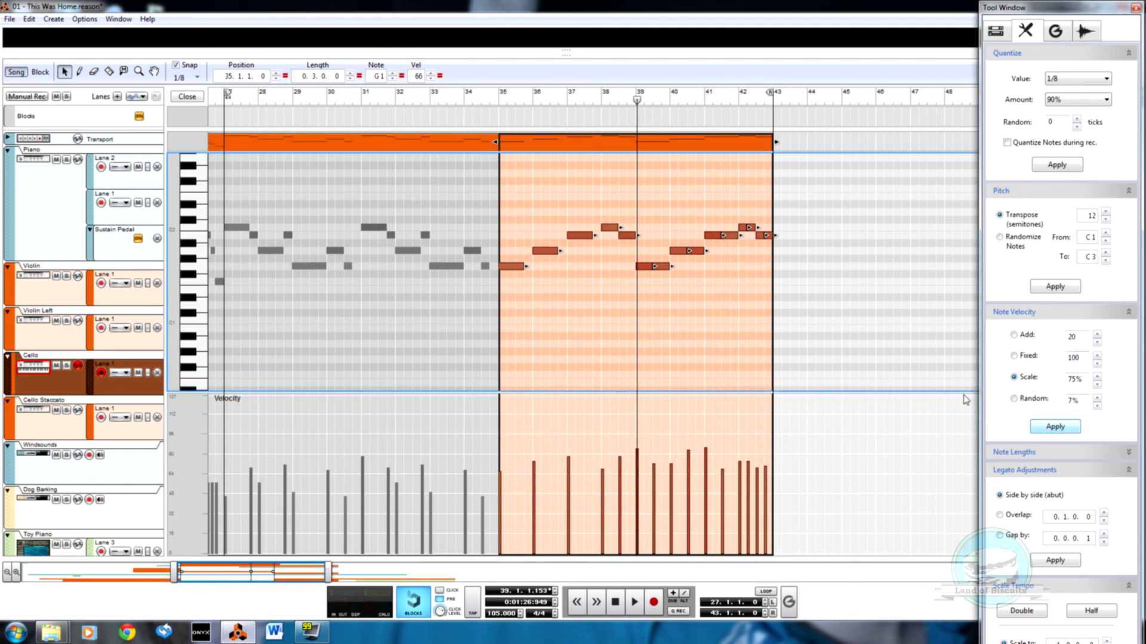
pyautogui.click(497, 97)
pyautogui.press('space')
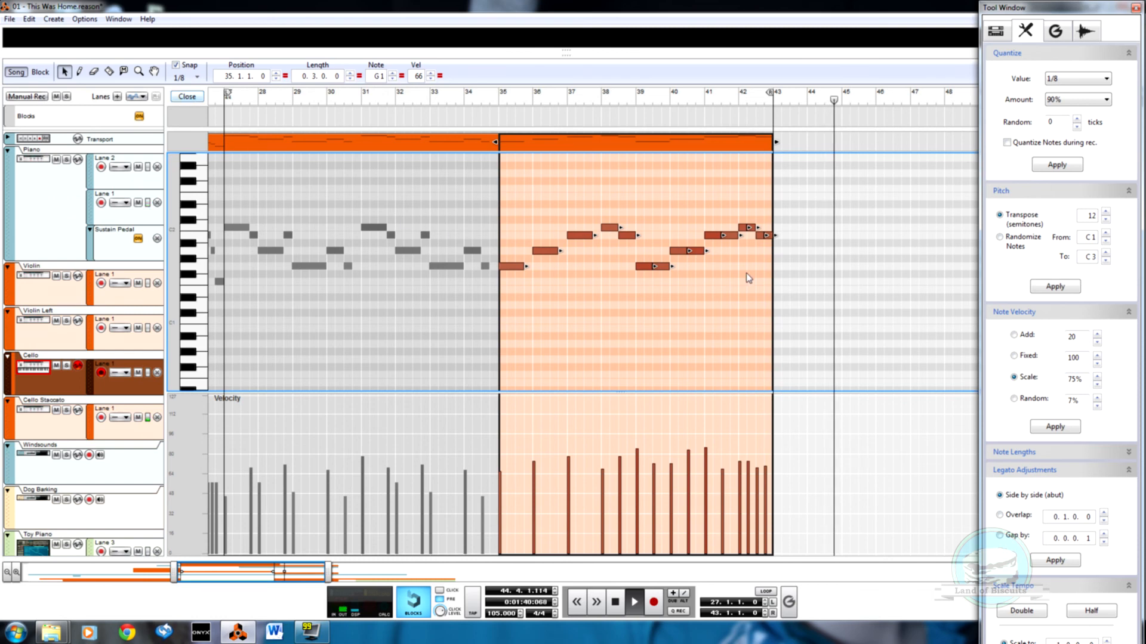
# Delete the repeated one-beat notes at beats 2 and 4 of bar 42 and close the Cello clip
pyautogui.click(752, 250)
pyautogui.moveTo(750, 202); pyautogui.dragTo(777, 266)
pyautogui.press('Delete')
pyautogui.press('Delete')
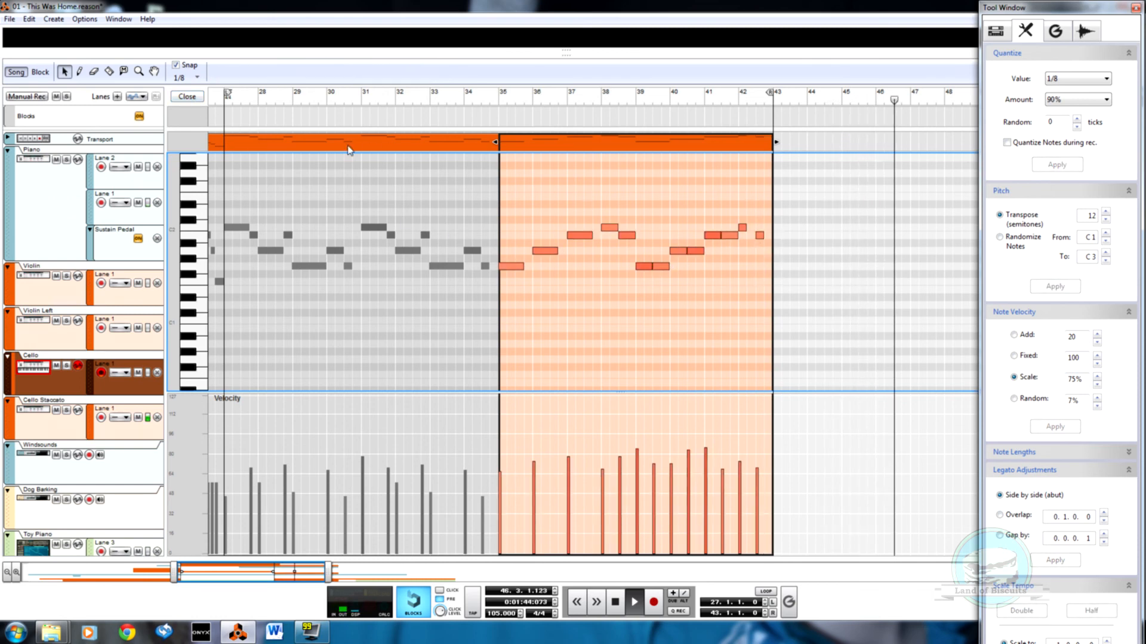
pyautogui.click(190, 98)
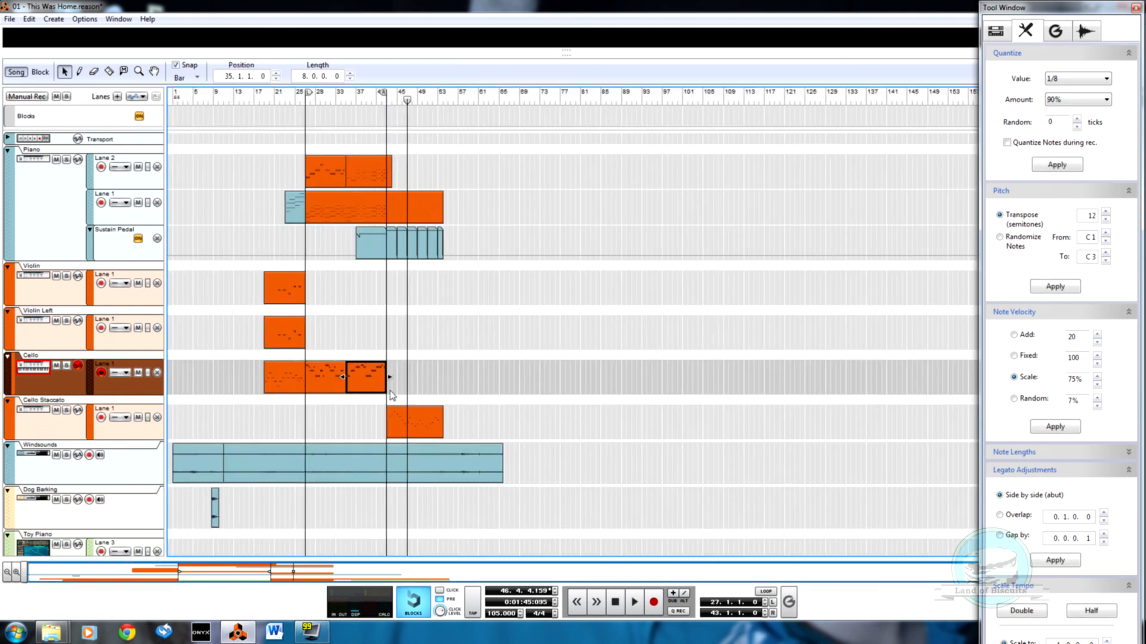
# Split the Cello clip at bar 42 and copy the one-bar piece to bar 42 of the Cello Staccato track
pyautogui.scroll(8, 367, 391)
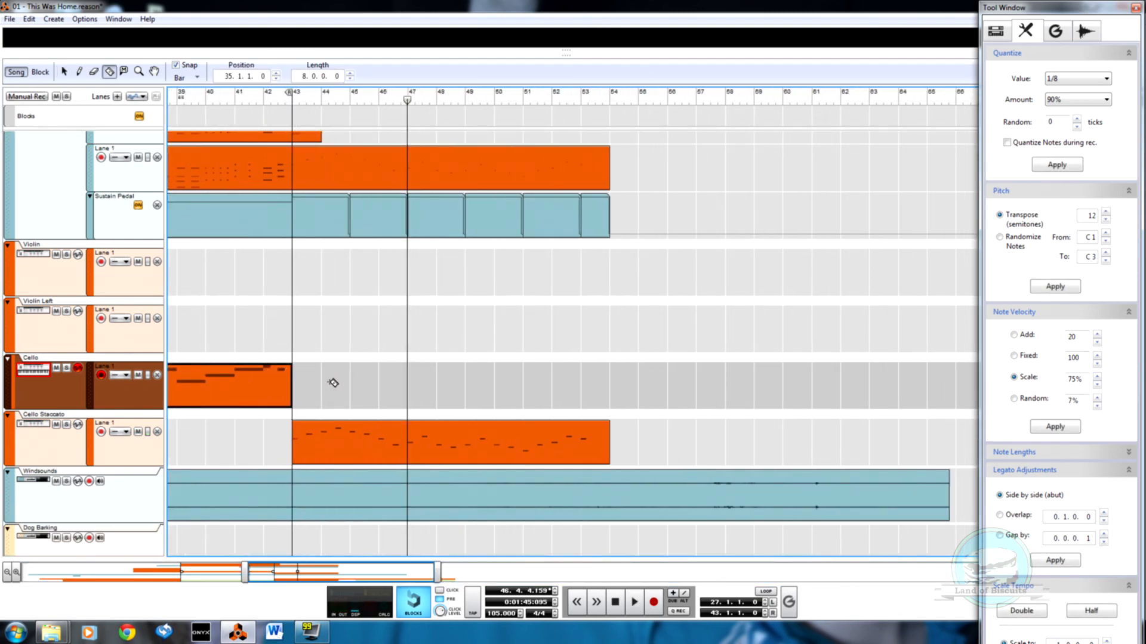
pyautogui.click(274, 389)
pyautogui.press('q')
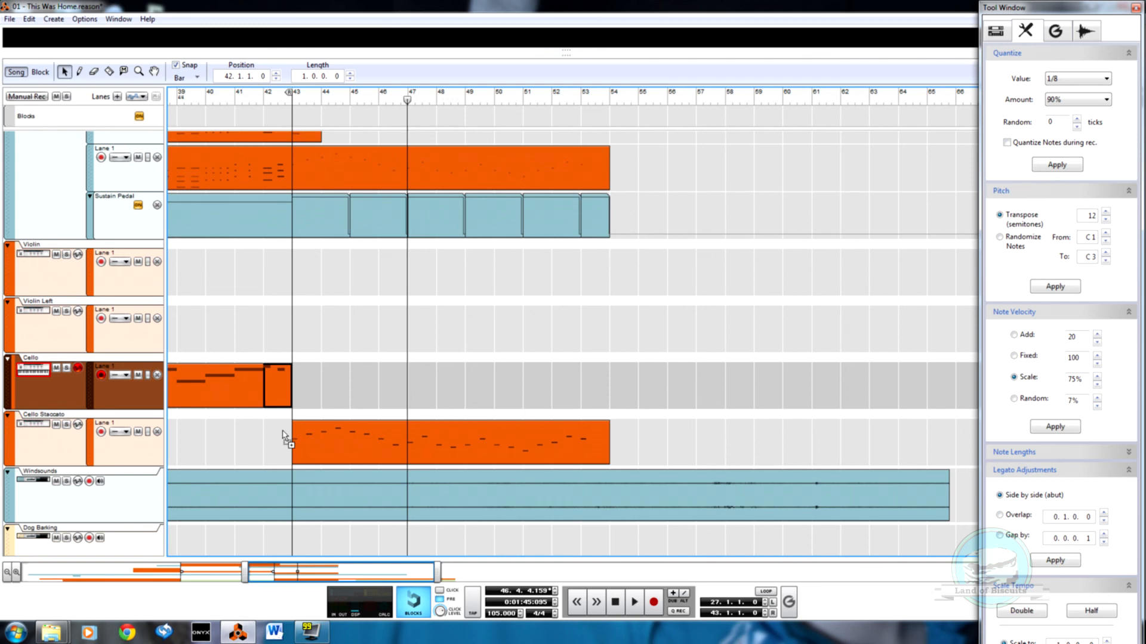
pyautogui.moveTo(284, 438); pyautogui.dragTo(284, 438)
# Mute the one-bar Cello clip at bar 42 and play the song from bar 39
pyautogui.press('t')
pyautogui.click(280, 387)
pyautogui.press('q')
pyautogui.click(175, 100)
pyautogui.press('space')
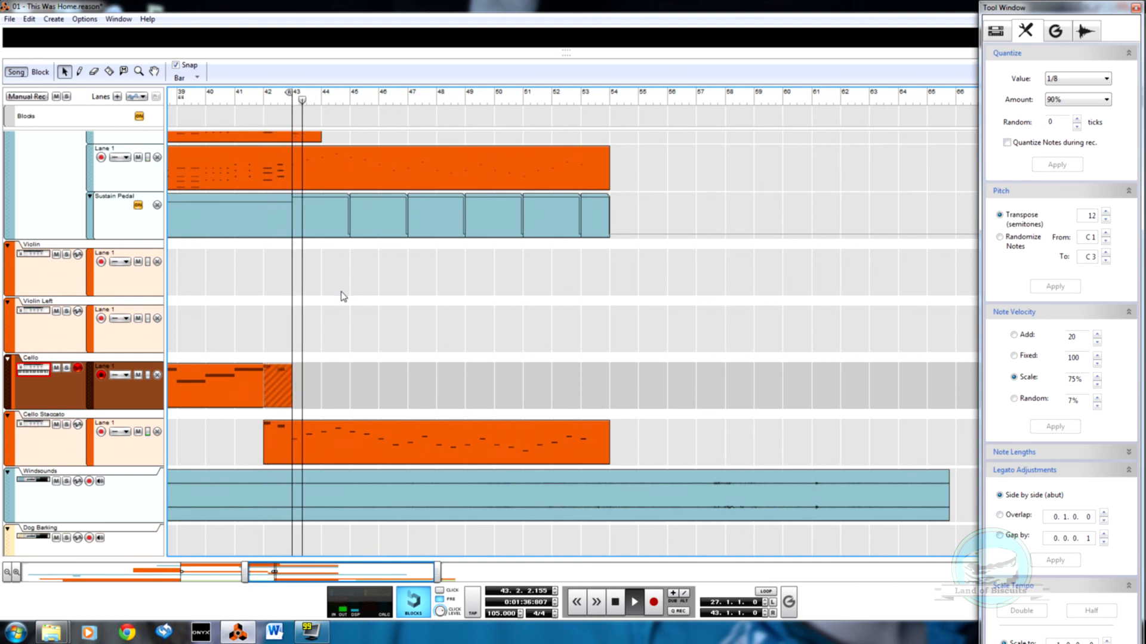
# Examine the notes in the Piano Lane 2 clip starting at bar 35 during playback, and close the clip
pyautogui.scroll(1, 342, 291)
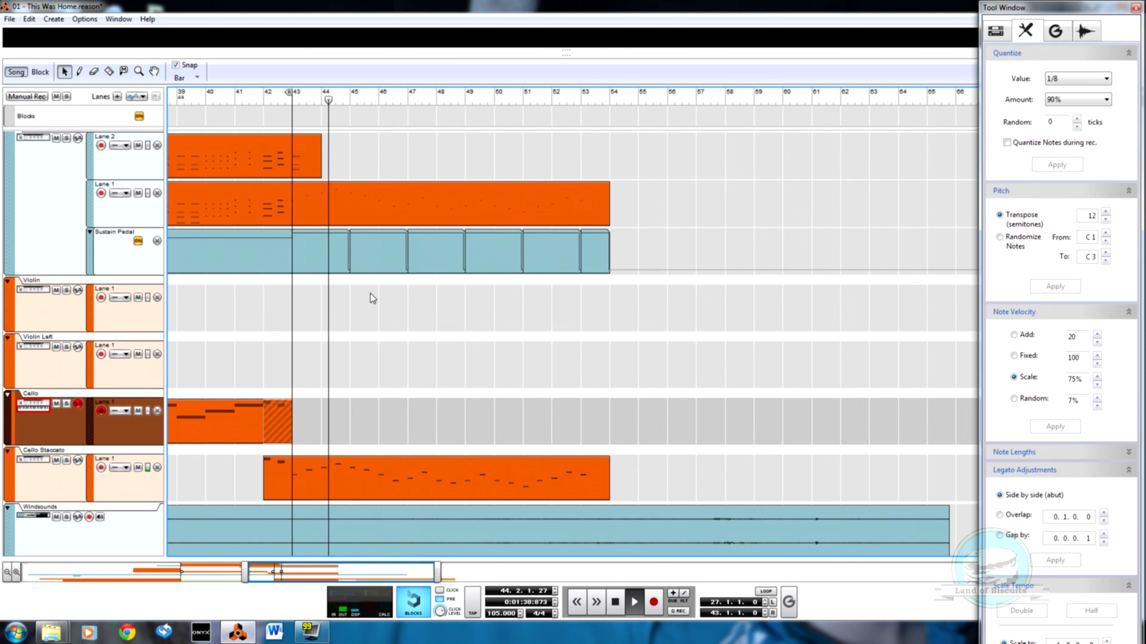
pyautogui.scroll(1, 368, 296)
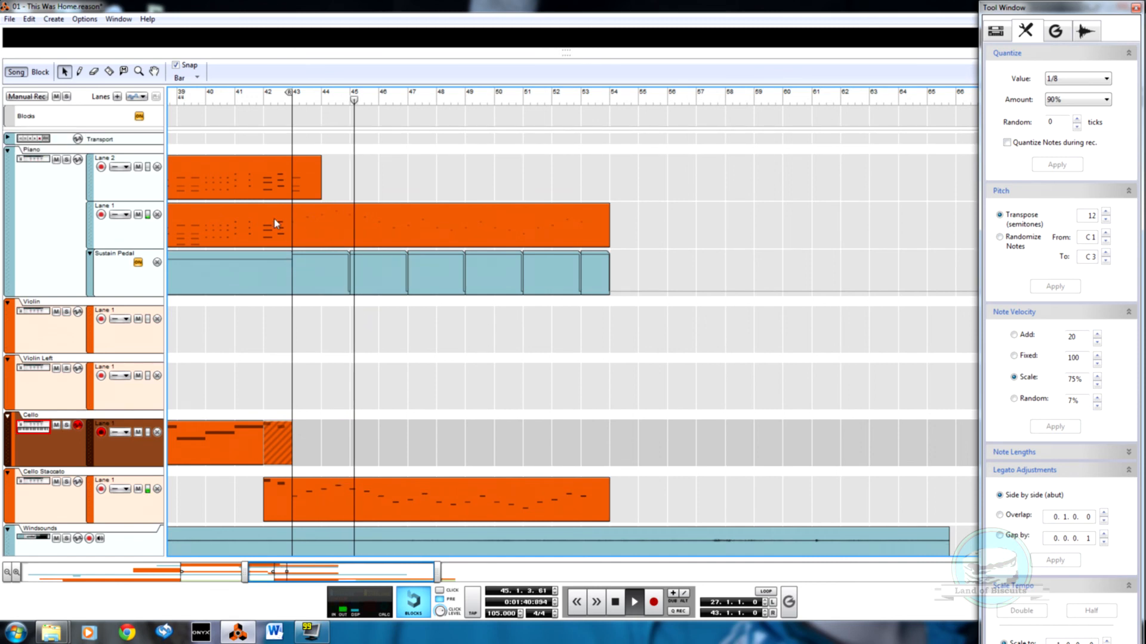
pyautogui.doubleClick(280, 174)
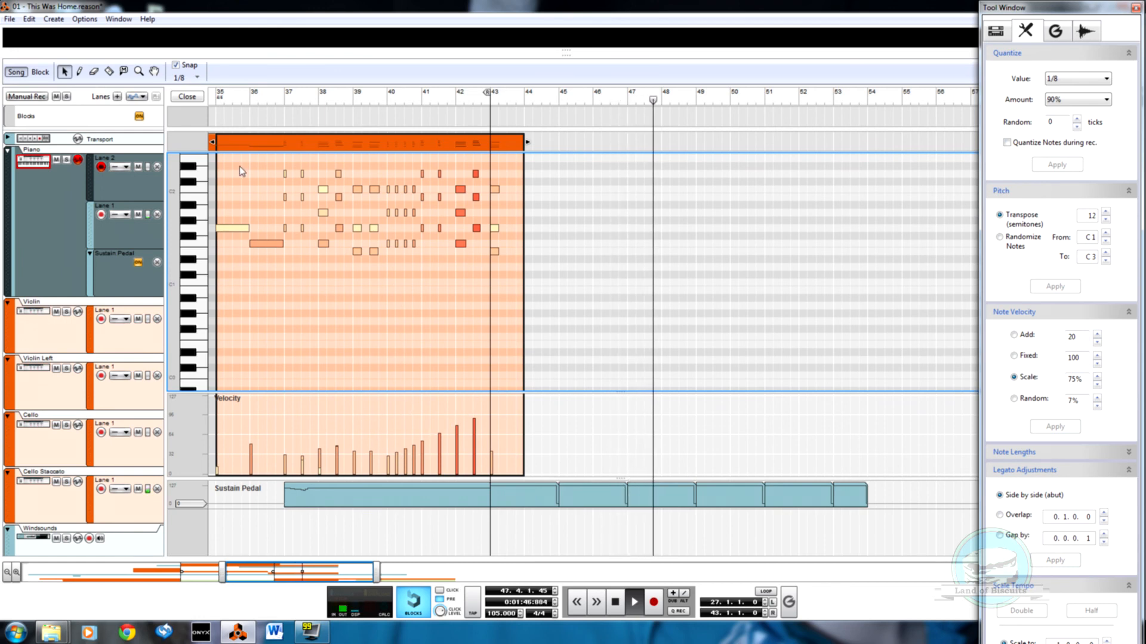
pyautogui.click(187, 97)
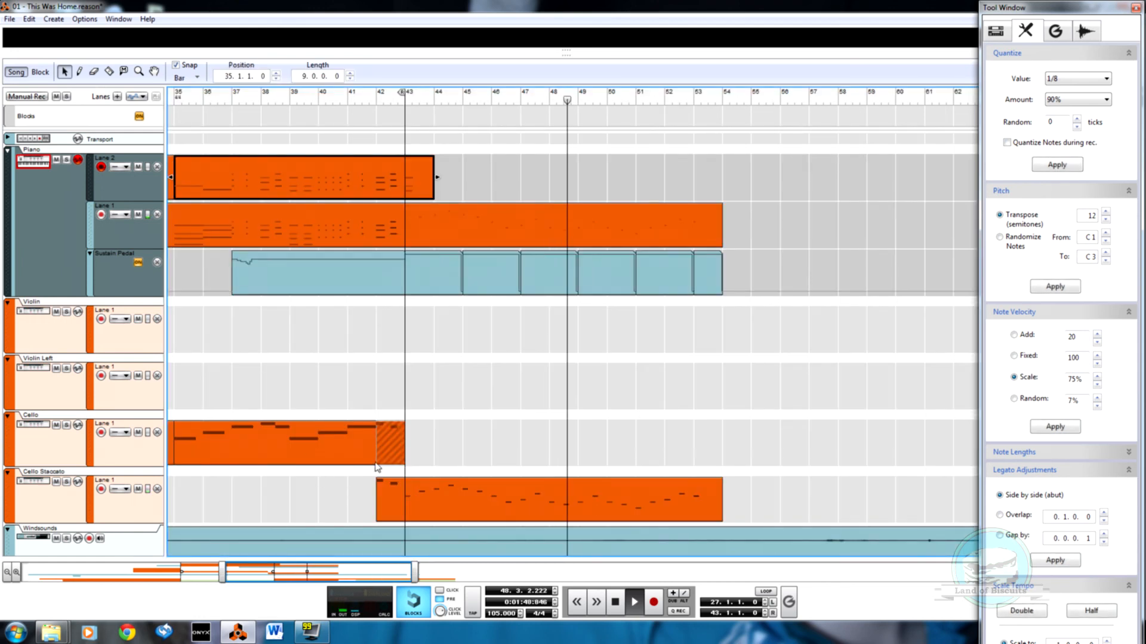
# Unmute the bar 42 Cello clip, mute the matching Cello Staccato clip, and play from bar 42
pyautogui.press('t')
pyautogui.click(399, 439)
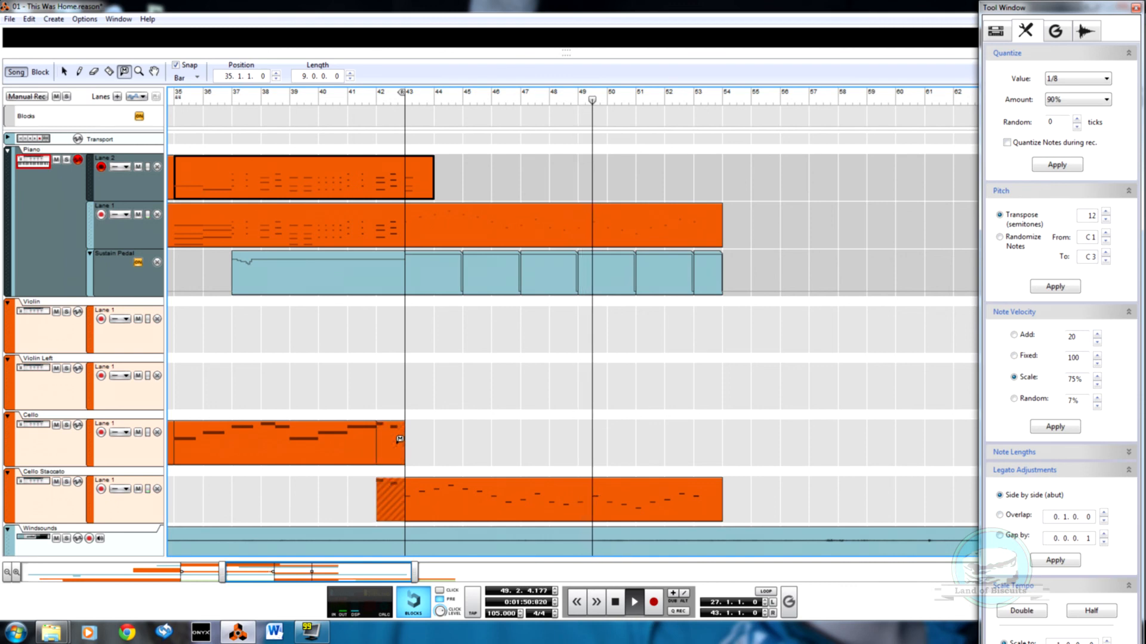
pyautogui.press('q')
pyautogui.click(375, 96)
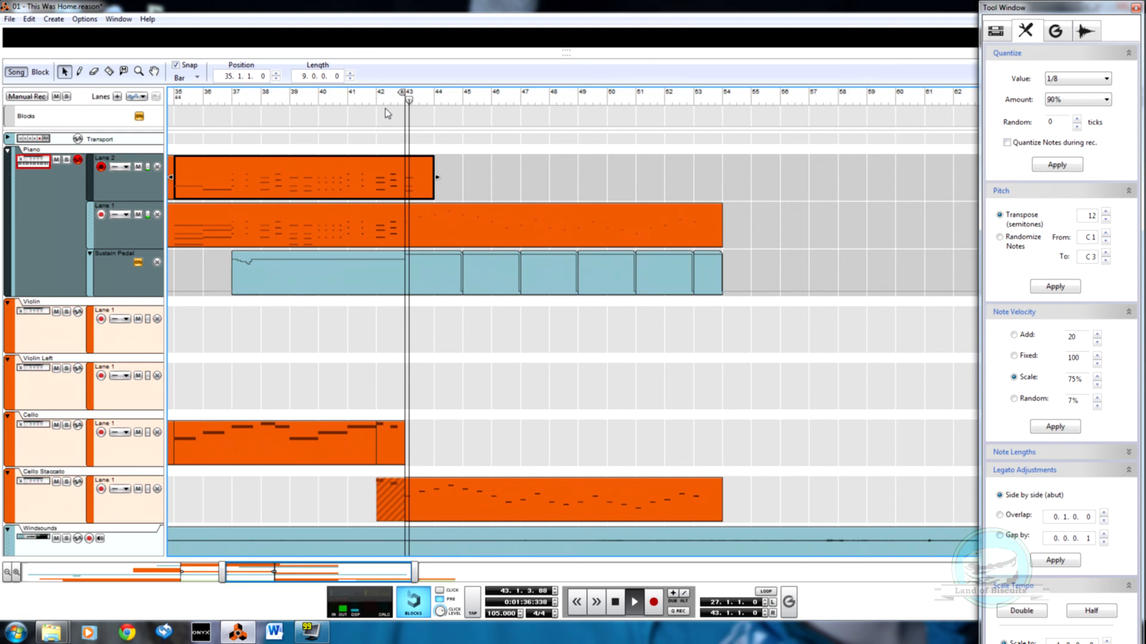
pyautogui.click(374, 99)
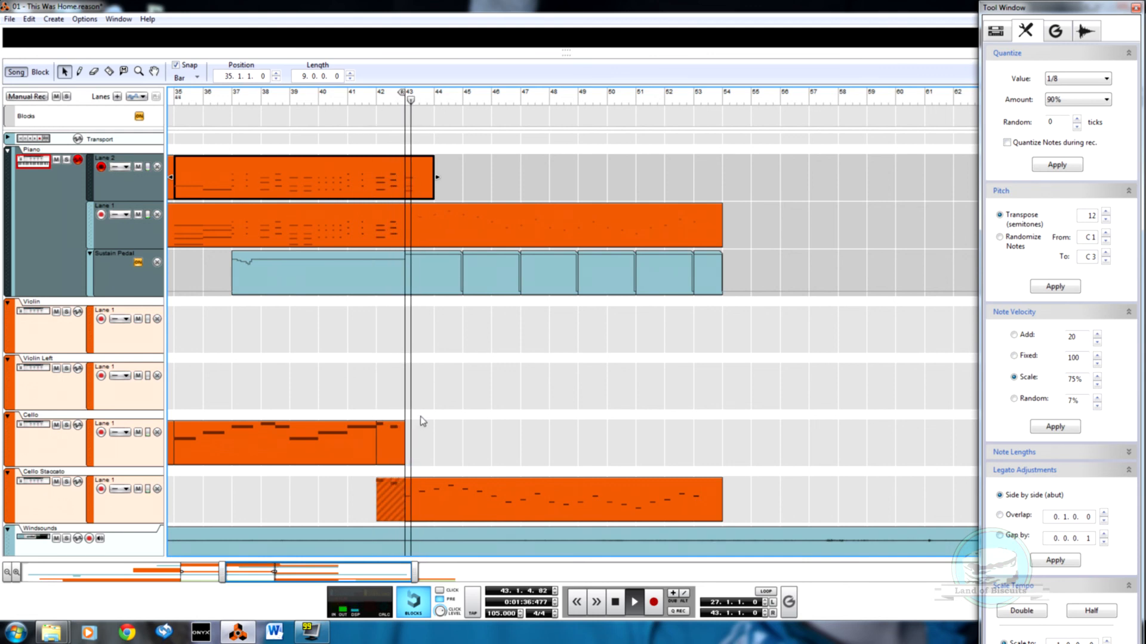
pyautogui.press('space')
# Lengthen the B1 note at 42.3.1 in the Cello clip to two beats, play it from bar 42, and close the clip
pyautogui.doubleClick(397, 452)
pyautogui.click(477, 236)
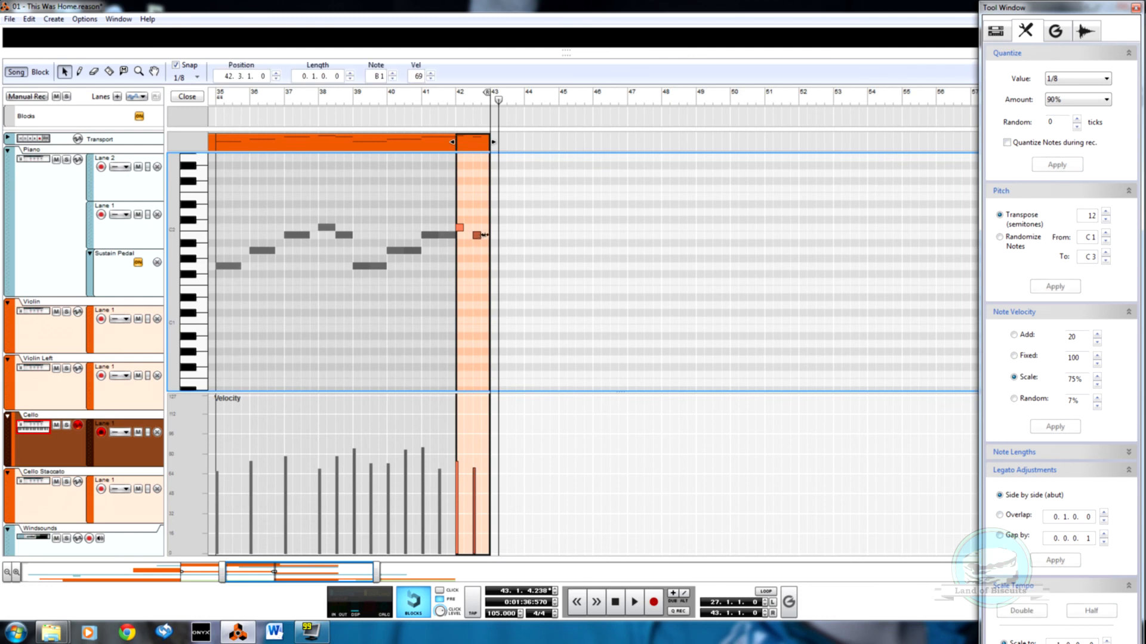
pyautogui.click(449, 98)
pyautogui.press('space')
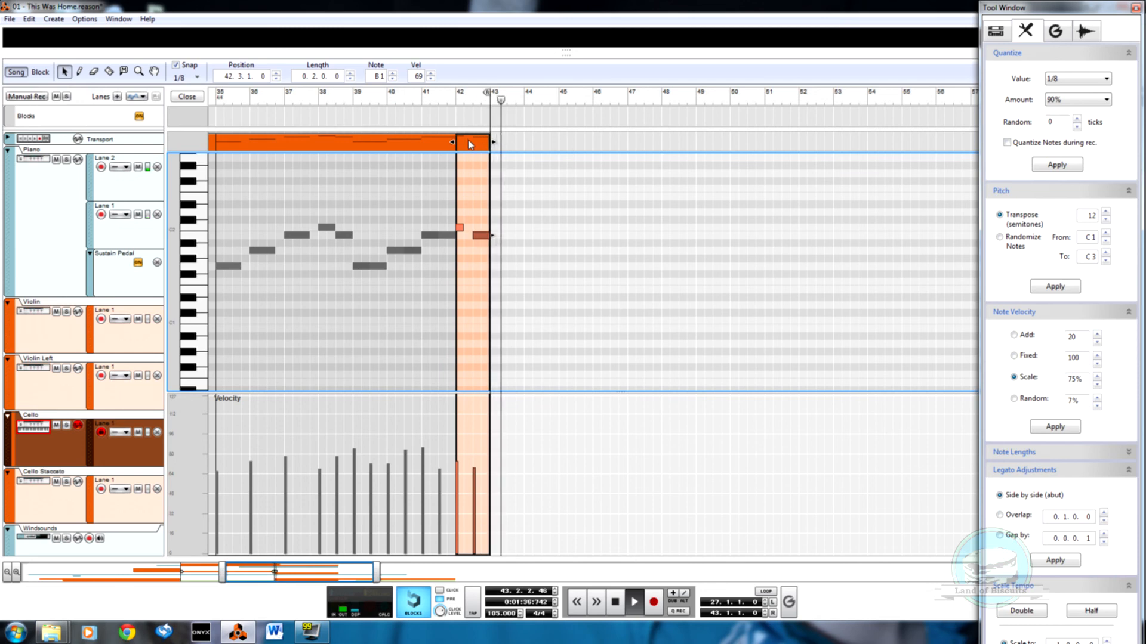
pyautogui.click(191, 98)
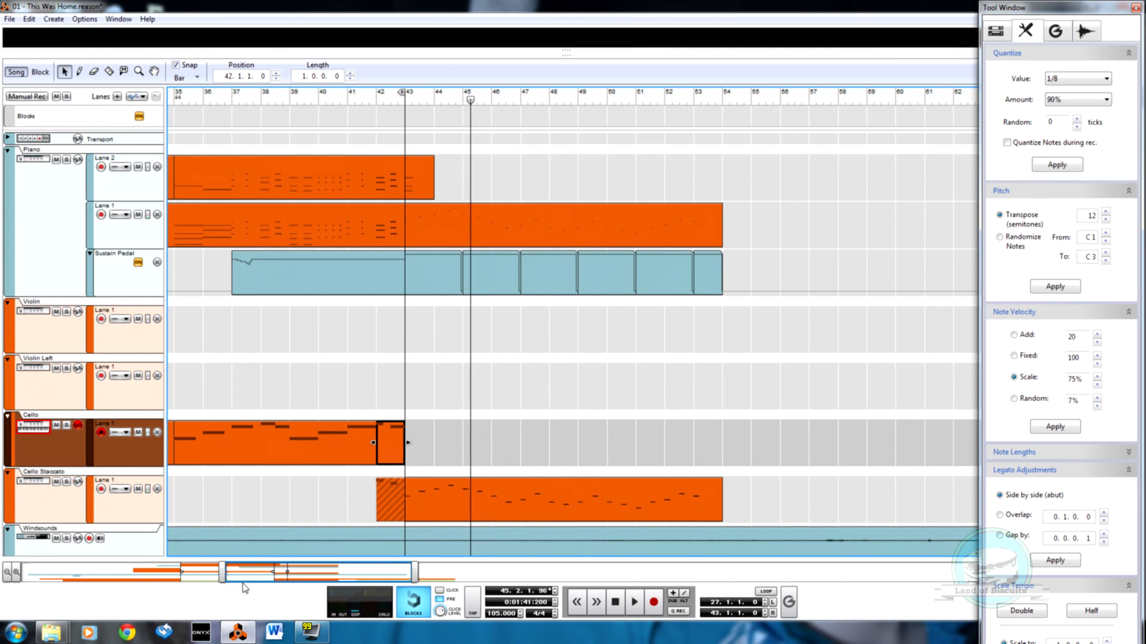
# Zoom out to the whole song and look over the arrangement across all tracks
pyautogui.moveTo(221, 576); pyautogui.dragTo(3, 558)
pyautogui.moveTo(423, 568); pyautogui.dragTo(765, 570)
pyautogui.scroll(-5, 646, 298)
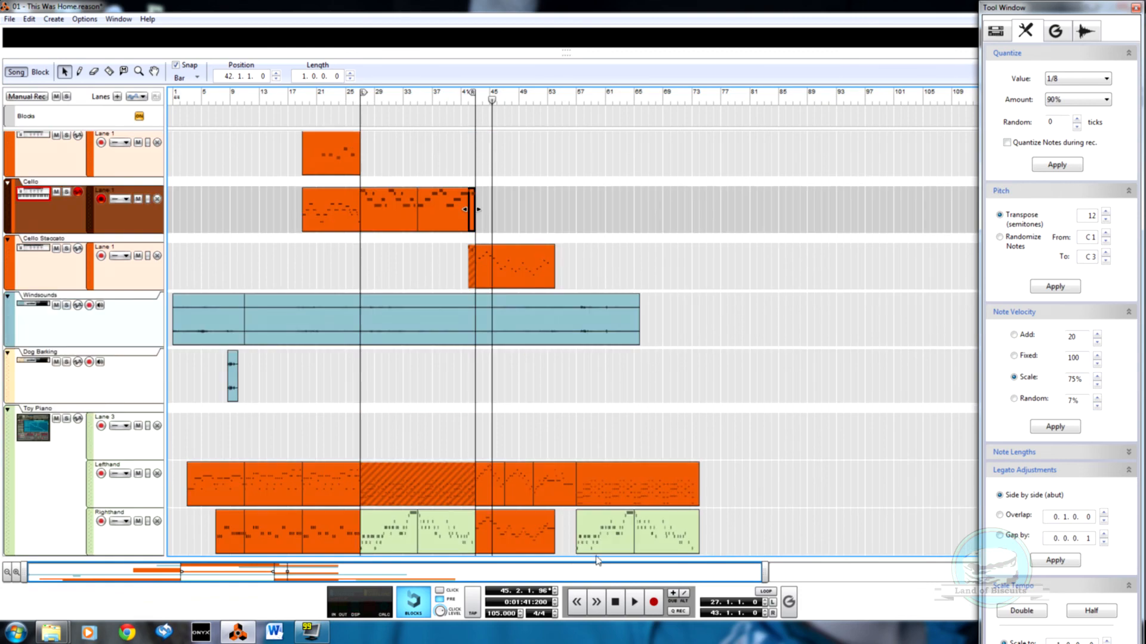
pyautogui.scroll(4, 381, 307)
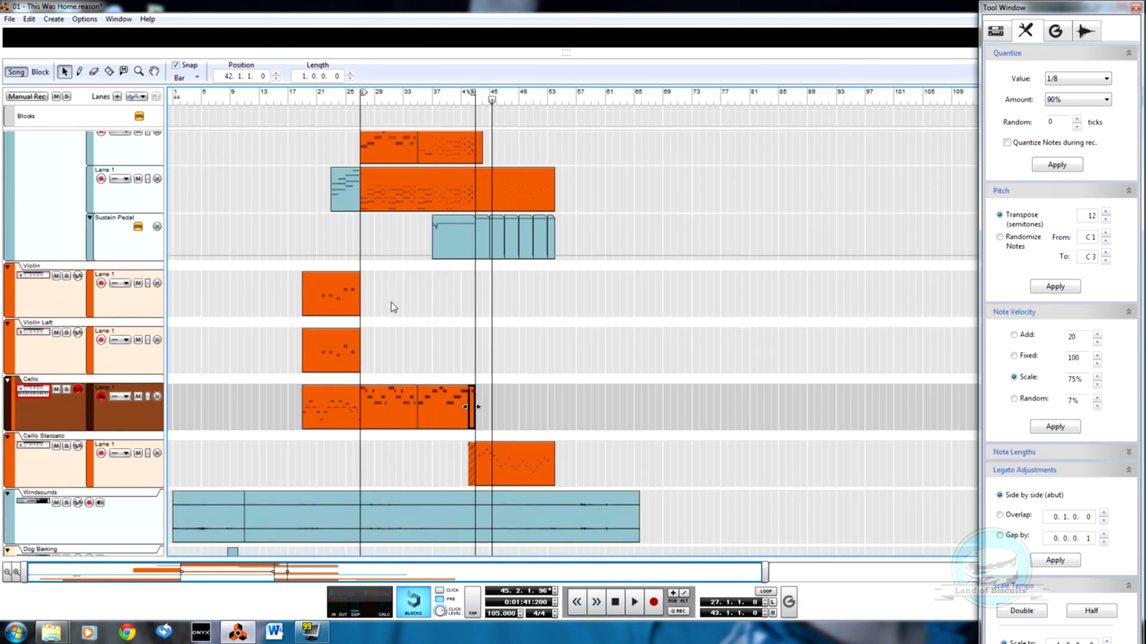
# Split the second Piano Lane 2 clip at bar 43, leaving its final bar as a separate unmuted clip
pyautogui.scroll(1, 394, 299)
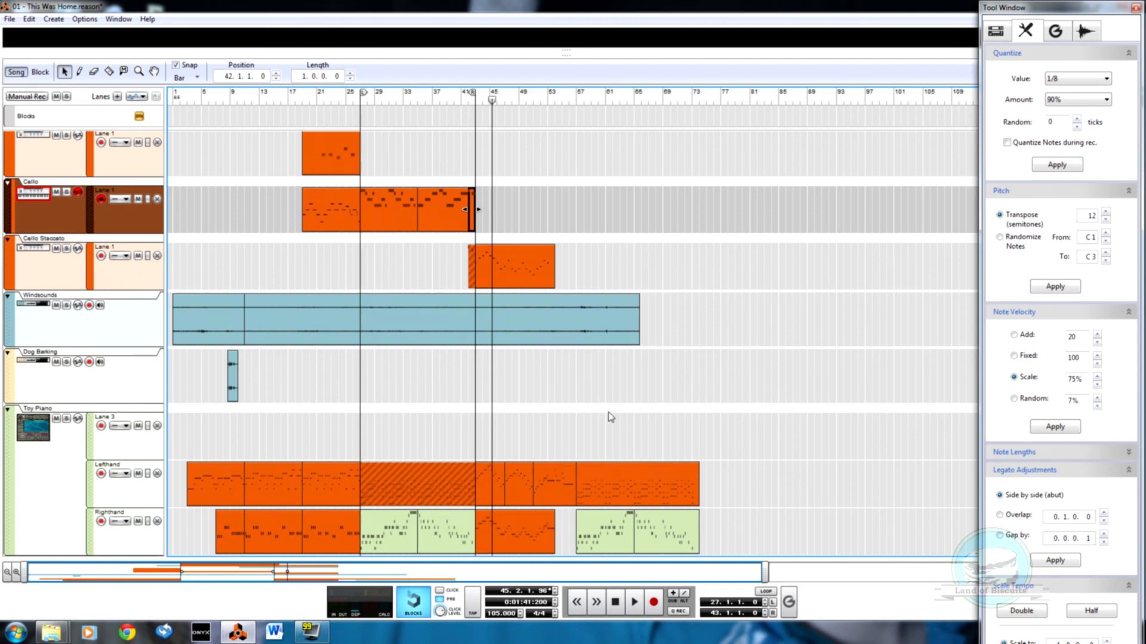
pyautogui.scroll(5, 607, 401)
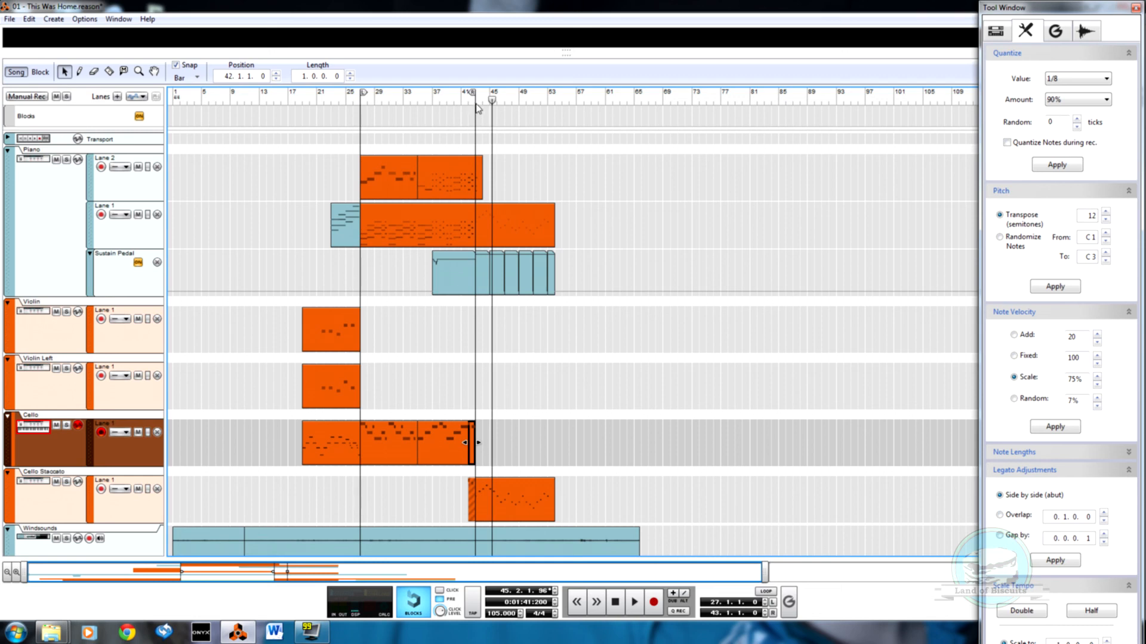
pyautogui.click(482, 180)
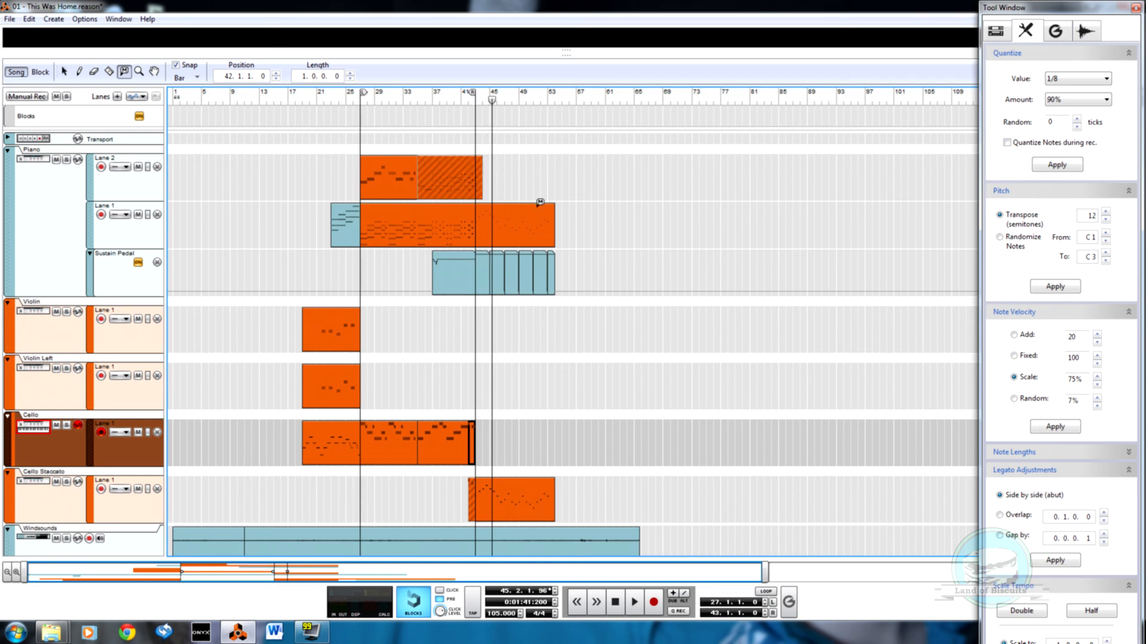
pyautogui.click(458, 166)
pyautogui.press('r')
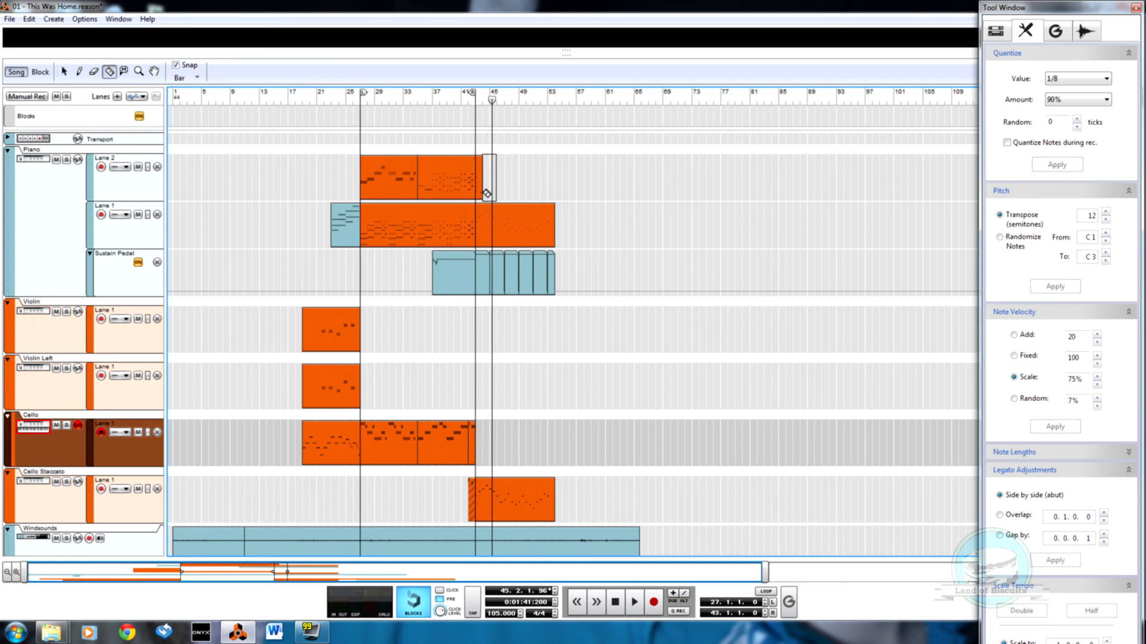
pyautogui.click(480, 192)
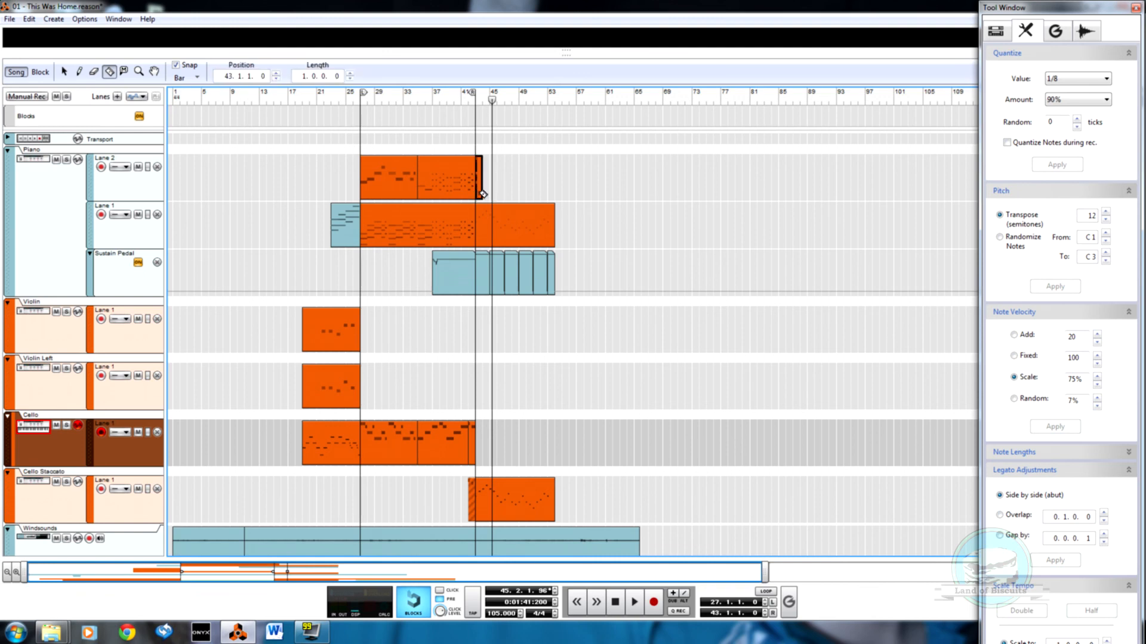
# Play the song from bar 42 to check the transition into the Cello Staccato part
pyautogui.click(470, 97)
pyautogui.press('space')
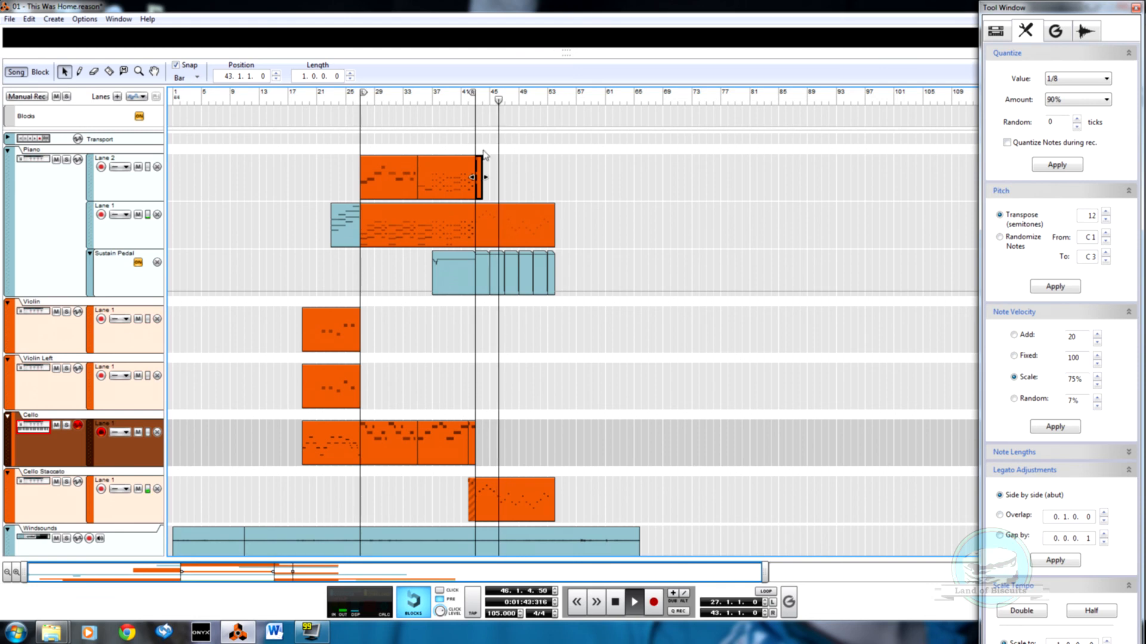
pyautogui.scroll(8, 488, 191)
pyautogui.click(345, 98)
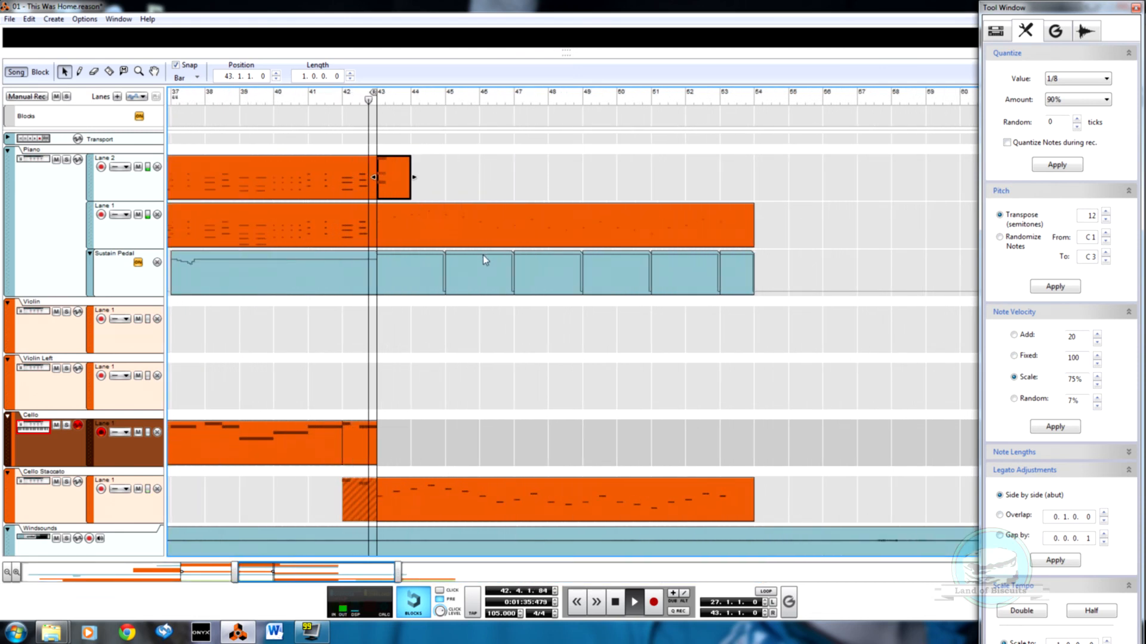
# Set the velocity of the Piano Lane 2 chord at bar 43 well below the preceding chords, play the transition, and close the clip
pyautogui.doubleClick(398, 177)
pyautogui.press('w')
pyautogui.click(625, 440)
pyautogui.press('q')
pyautogui.click(593, 102)
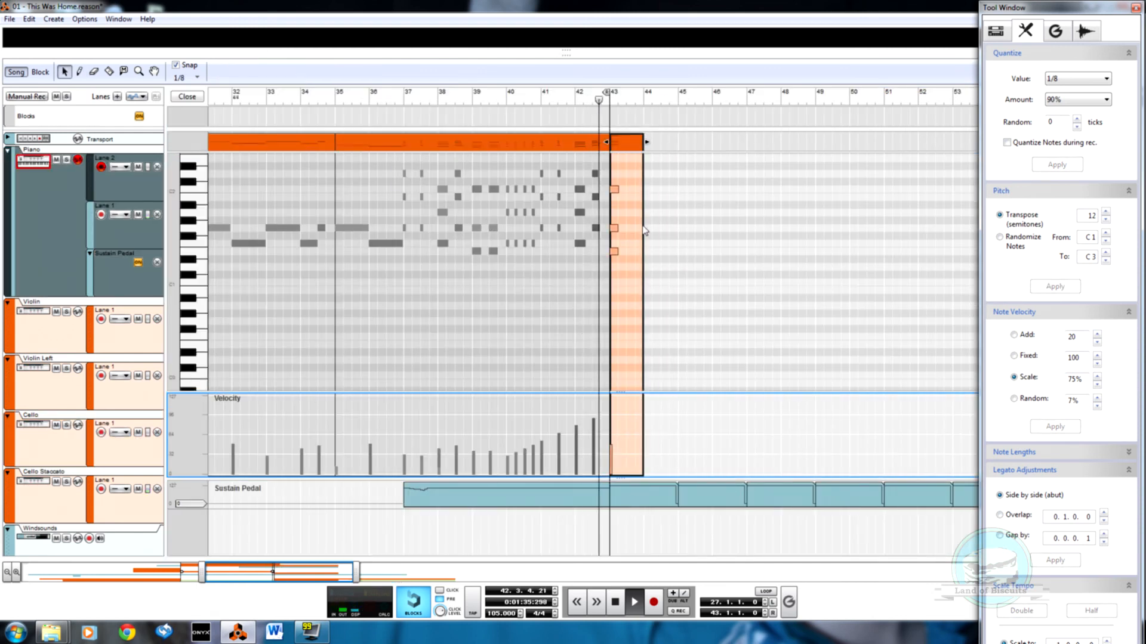
pyautogui.click(186, 96)
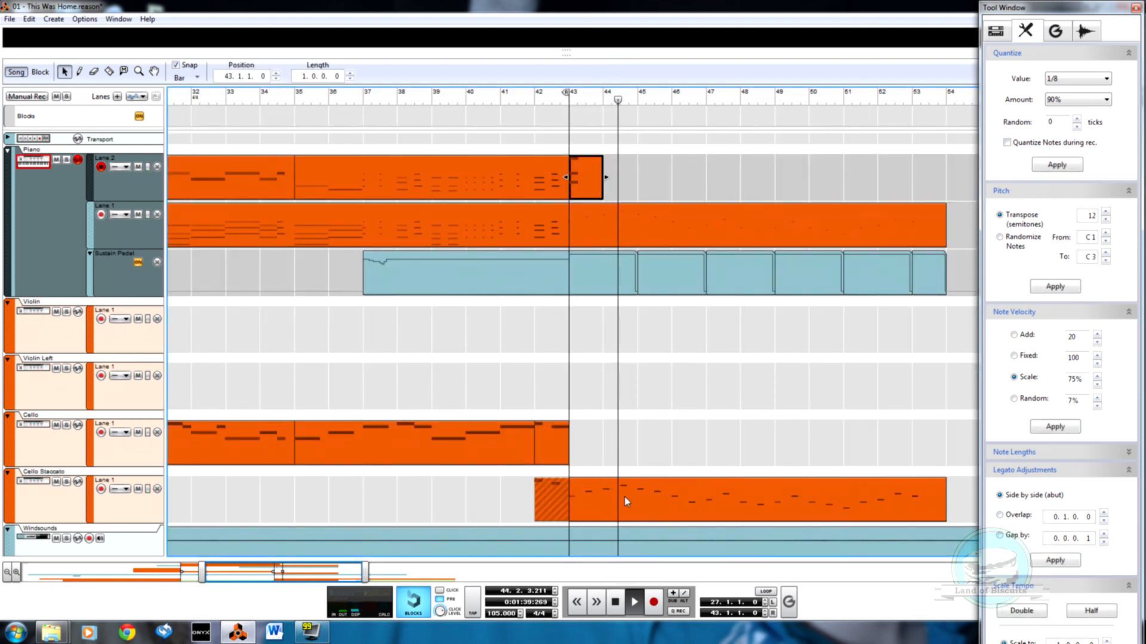